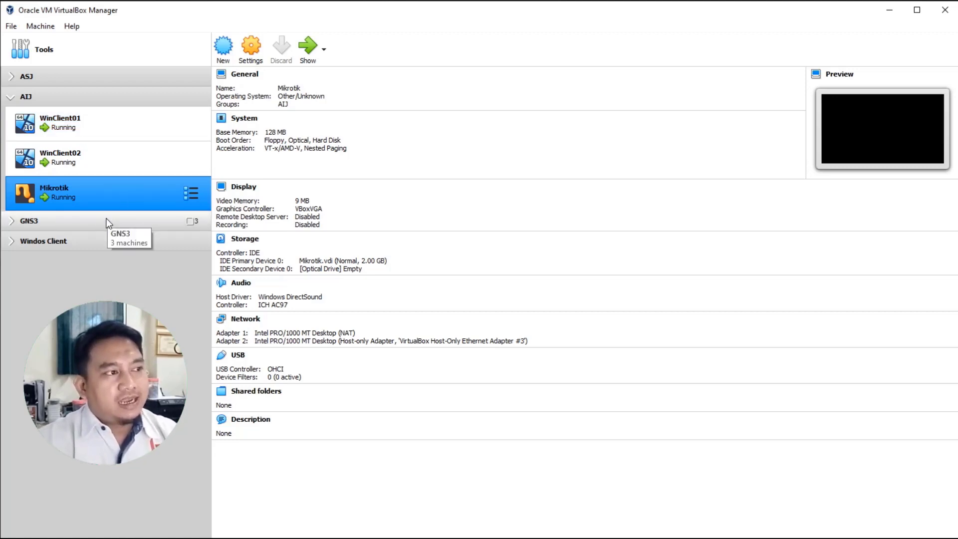
- Switch to the WinClient01 virtual machine, launch WinBox and connect to the R-Core router at 192.168.1.1, dismissing the welcome notice
left_click(103, 145, "ctrl")
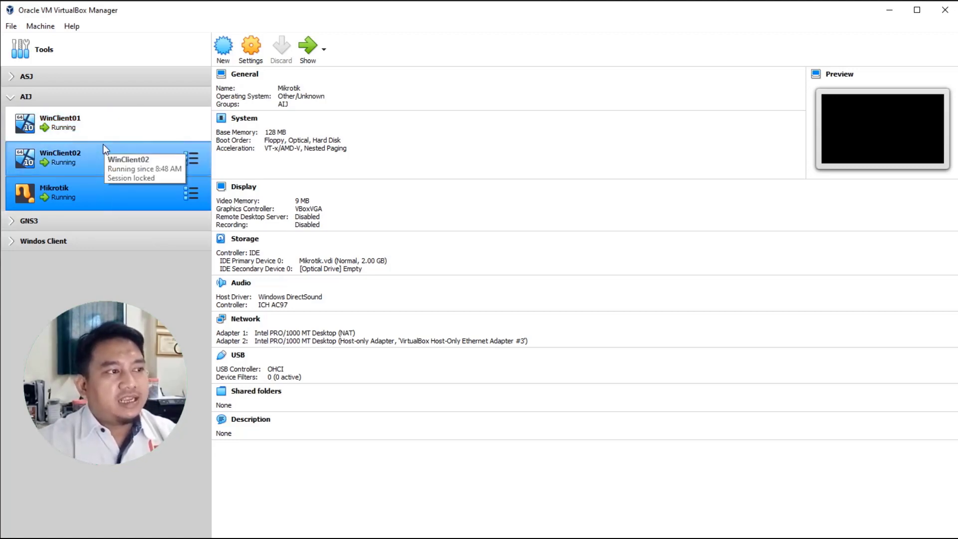
double_click(107, 127)
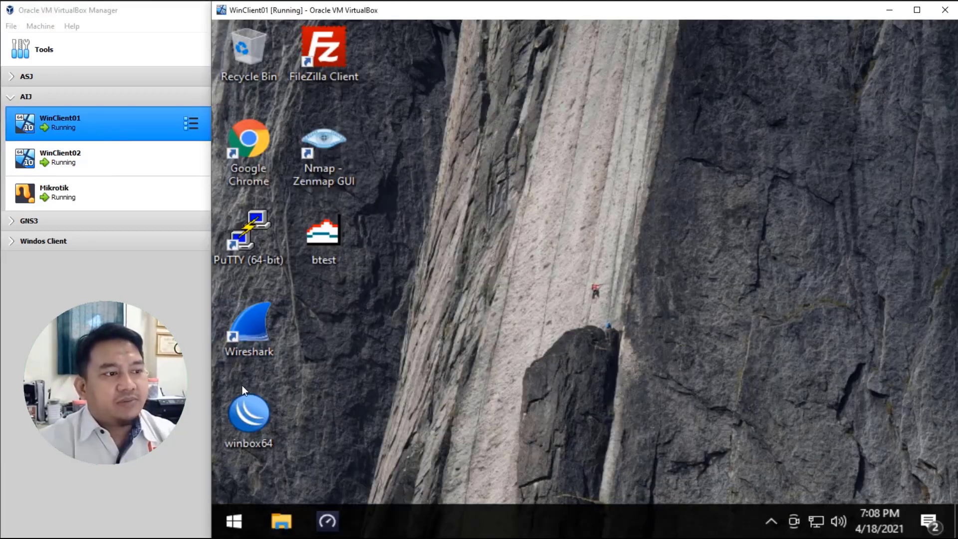
double_click(248, 405)
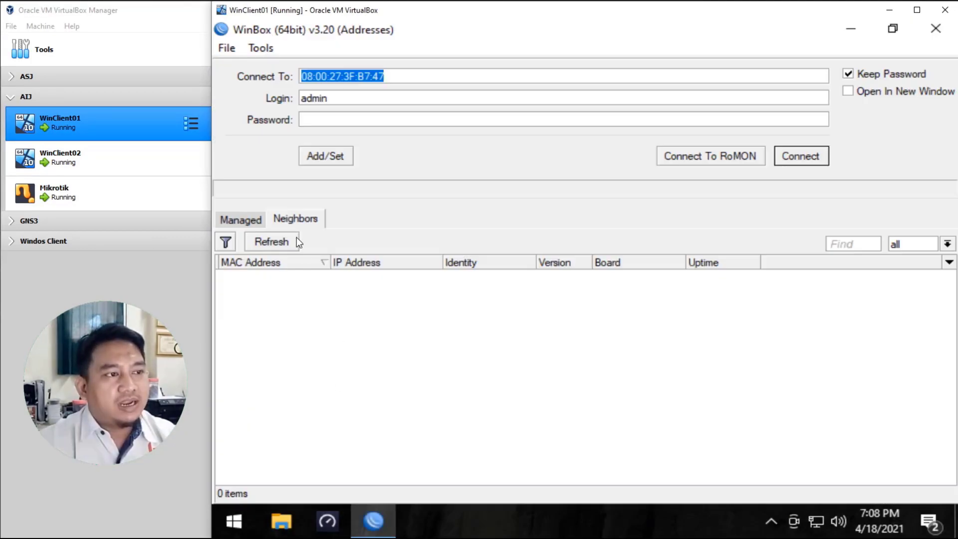
left_click(277, 291)
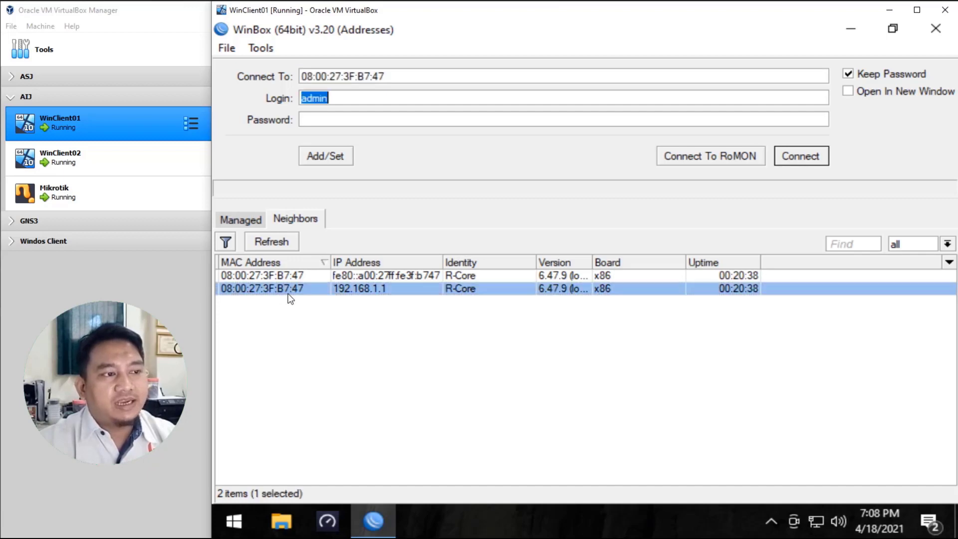
left_click(798, 163)
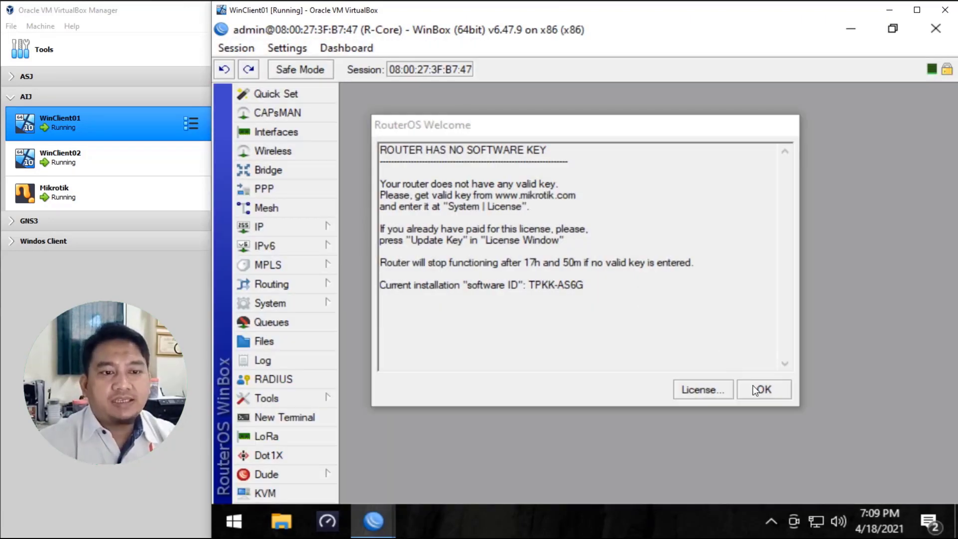
left_click(753, 387)
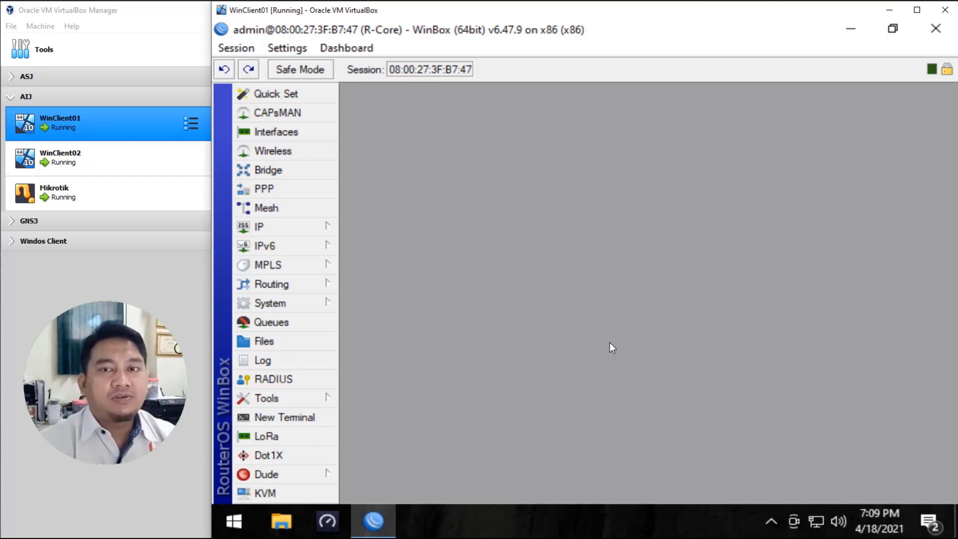
- Delete the existing Client-01 and Client-02 simple queues from the router's queue list
left_click(287, 321)
left_click(471, 232)
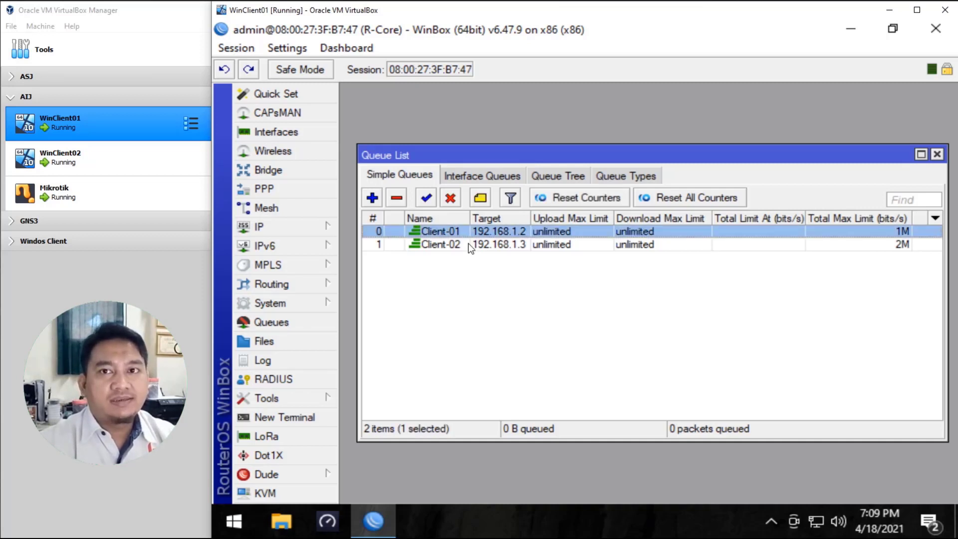
left_click(457, 245, "shift")
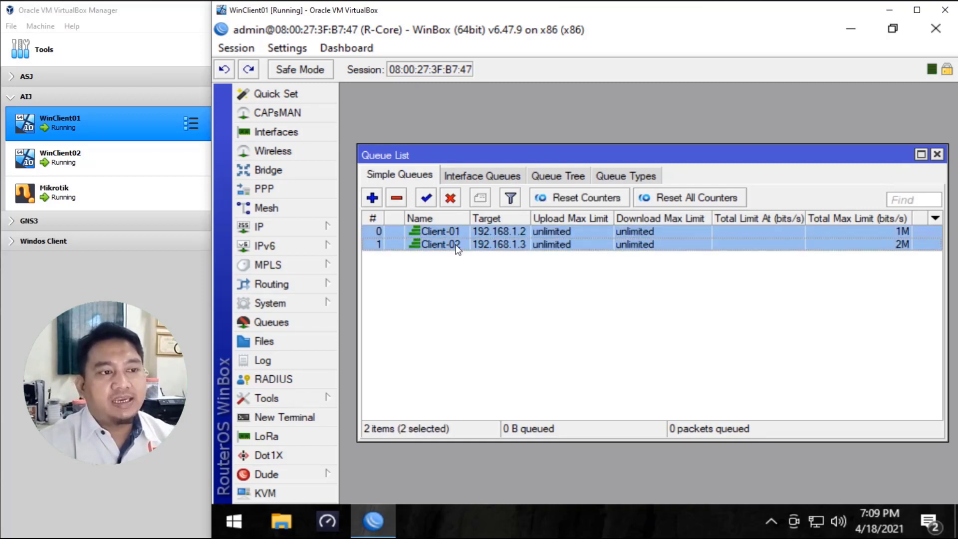
left_click(450, 199)
left_click(400, 200)
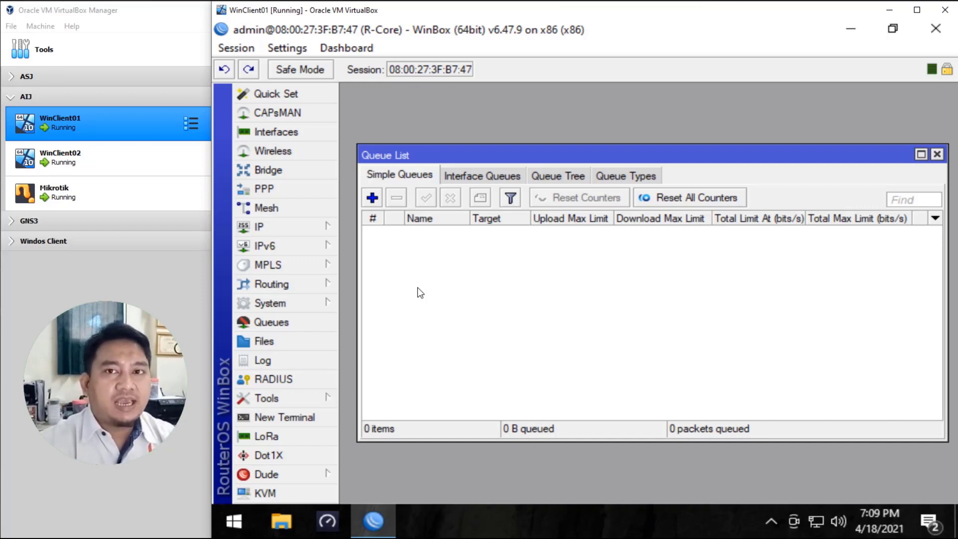
- Run a Speedtest on WinClient01 to measure its bandwidth without queue limits, and minimize the Speedtest window when it finishes
left_click(331, 528)
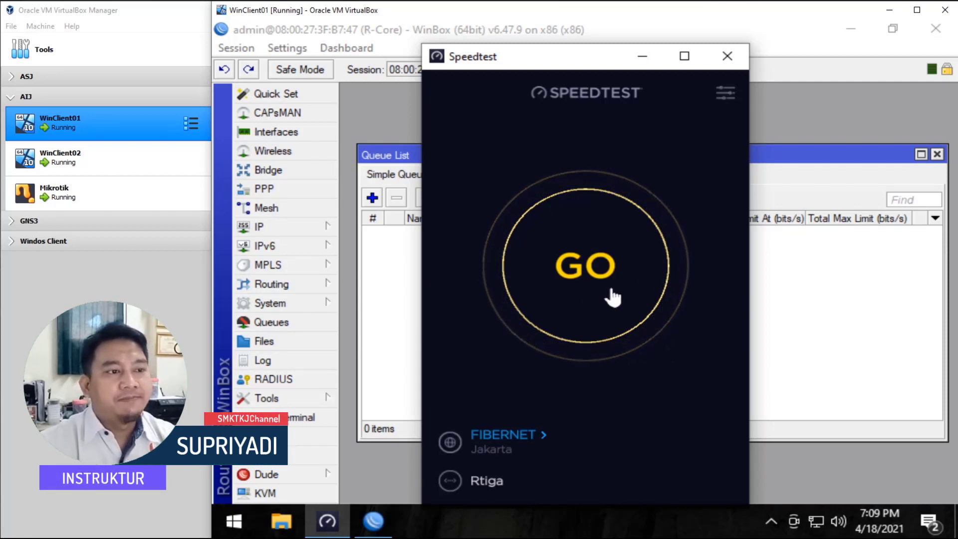
left_click(610, 272)
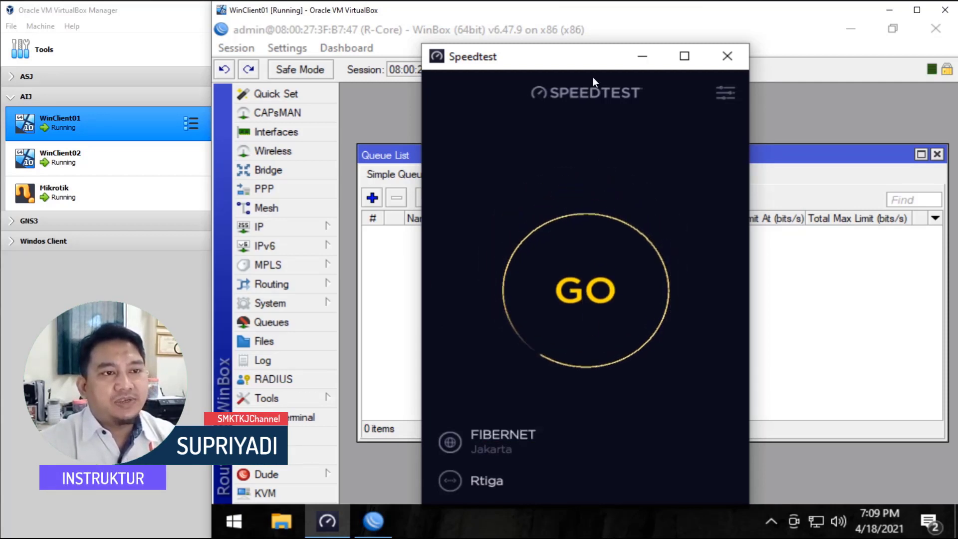
left_click_drag(589, 59, 632, 36)
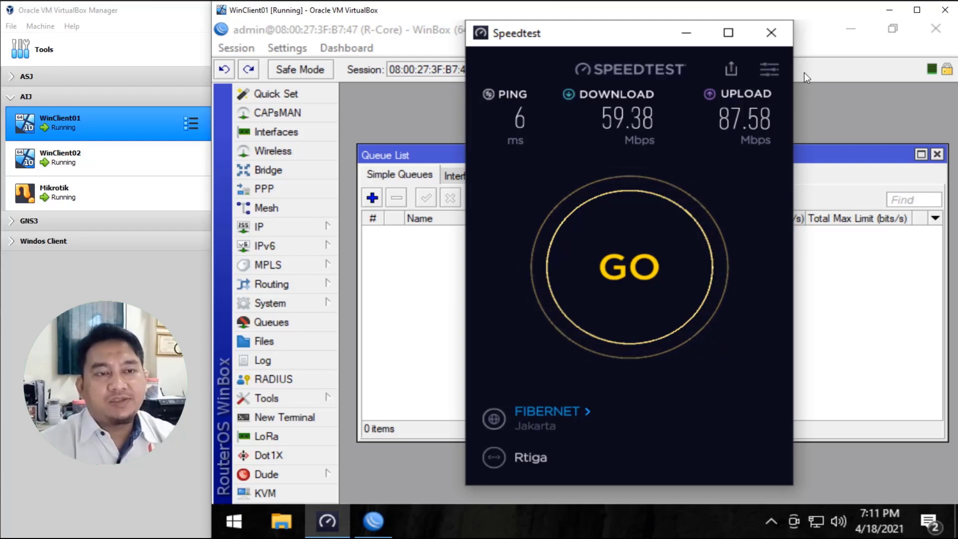
left_click(688, 32)
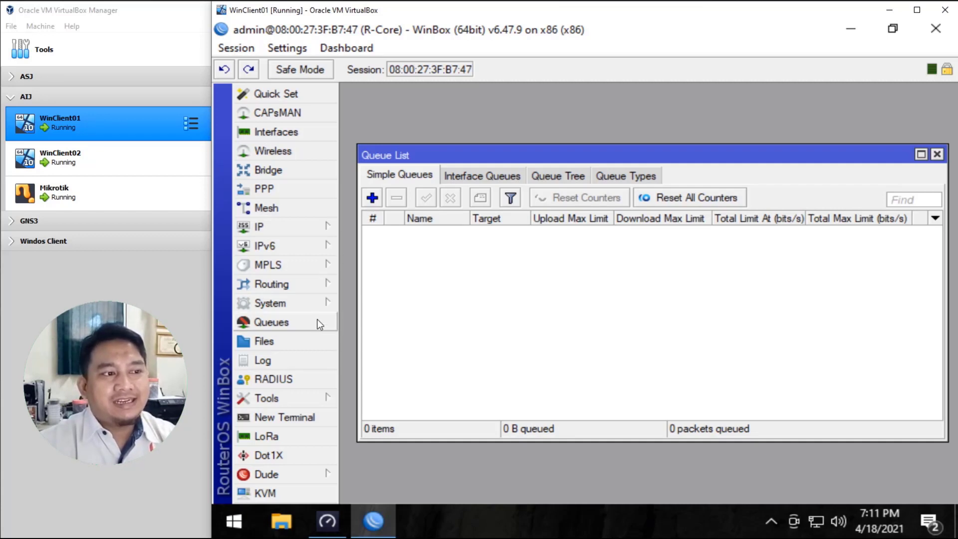
- Start a new simple queue named Client-01 with the target address 192.168.1.2
left_click(372, 198)
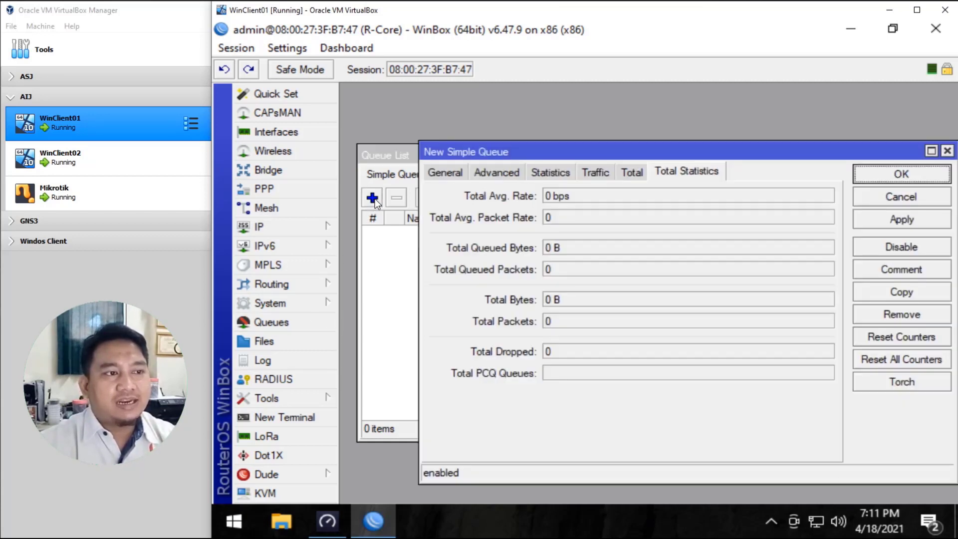
left_click(451, 175)
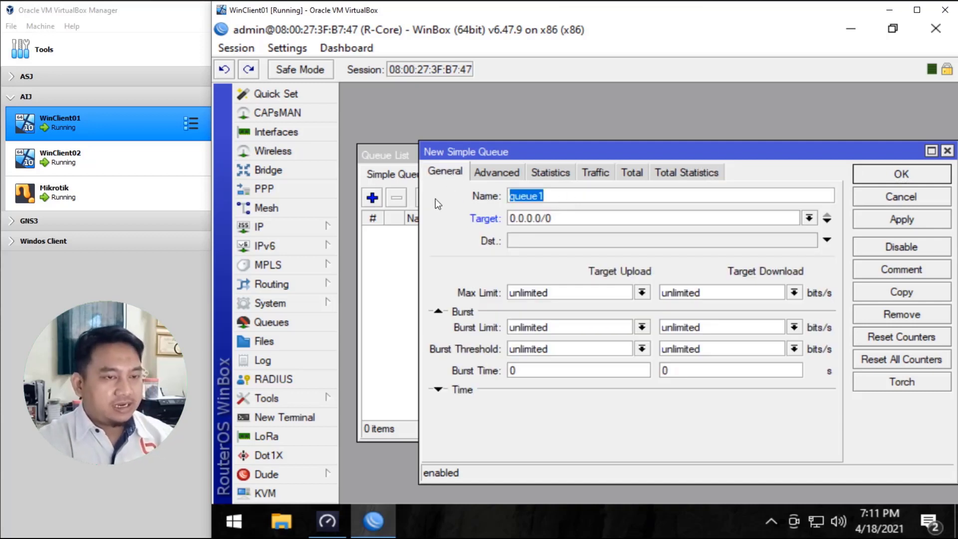
type("Cl")
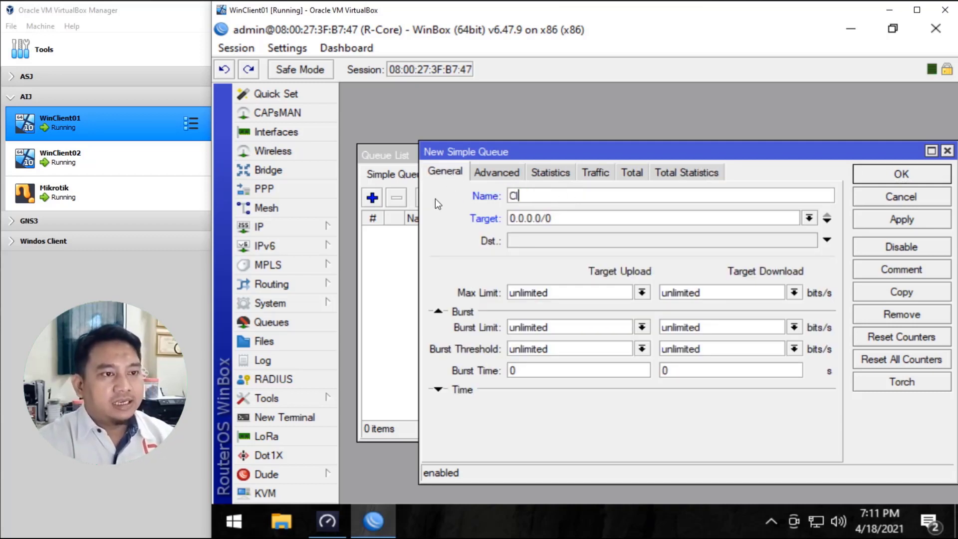
type("ient01")
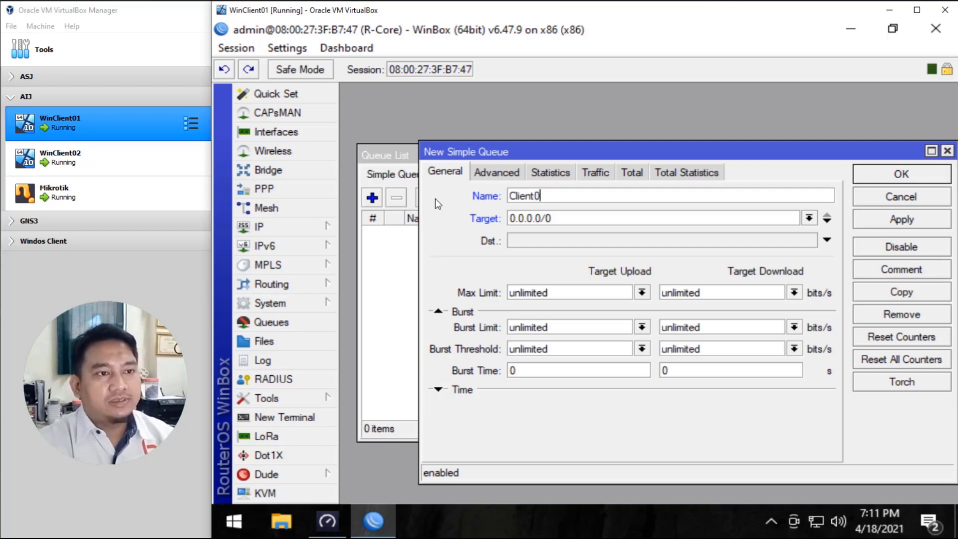
key("Left")
key("Left")
type("-")
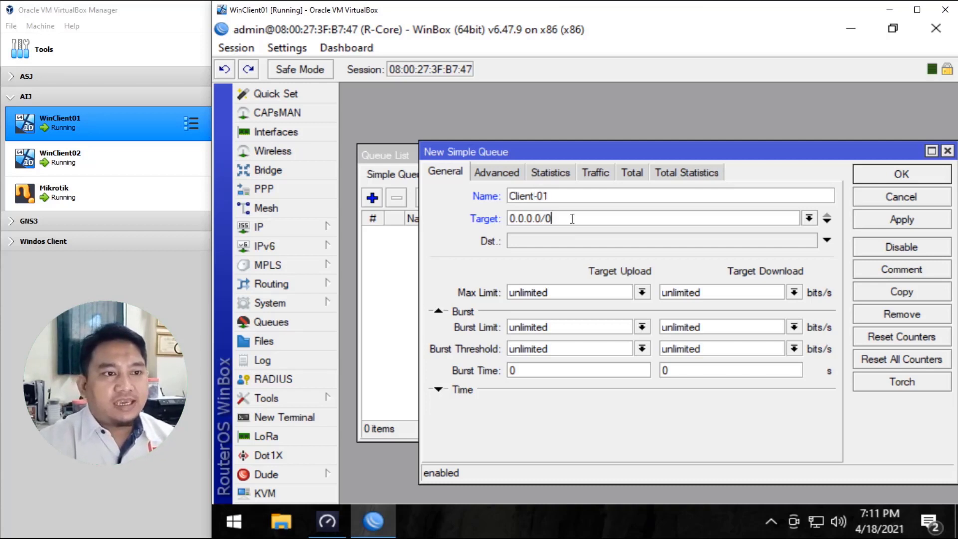
left_click_drag(569, 221, 445, 216)
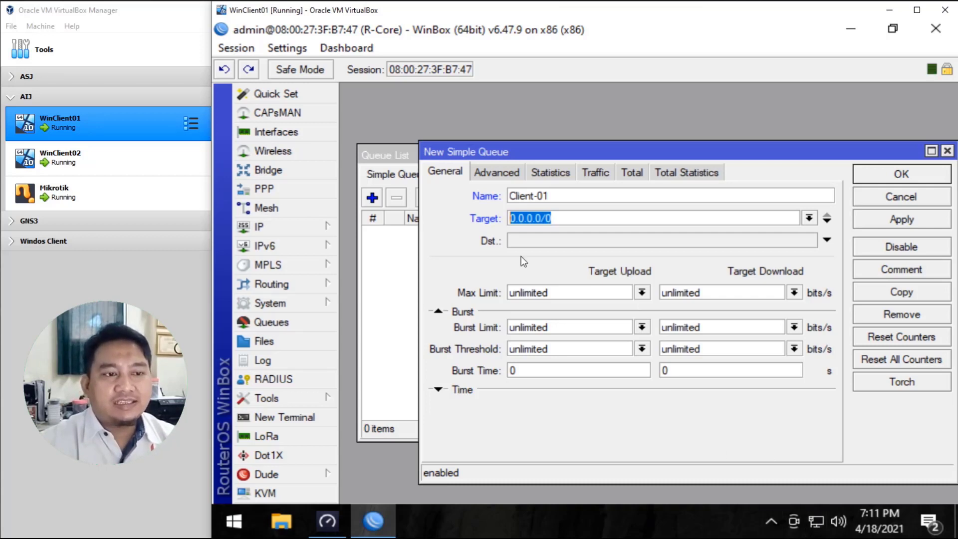
type("192.16")
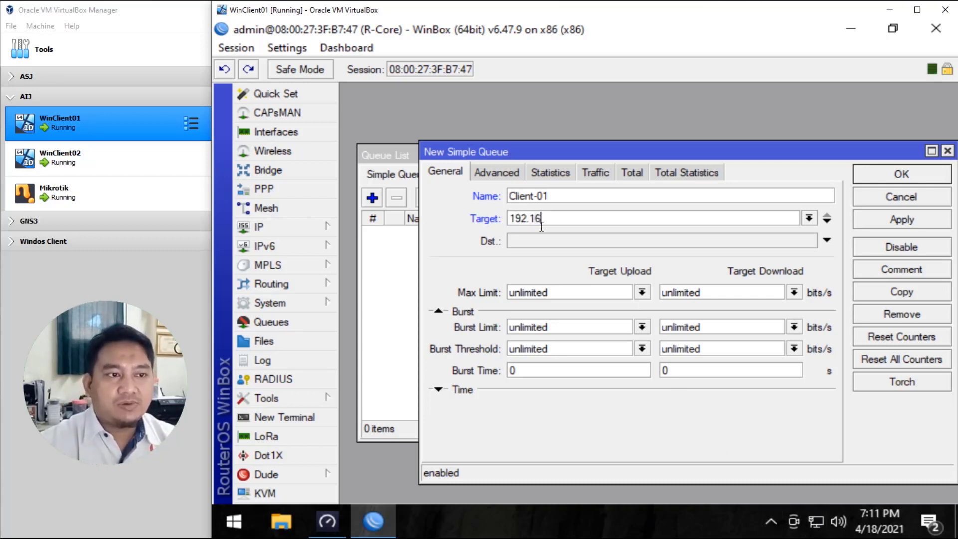
type("8.1.2")
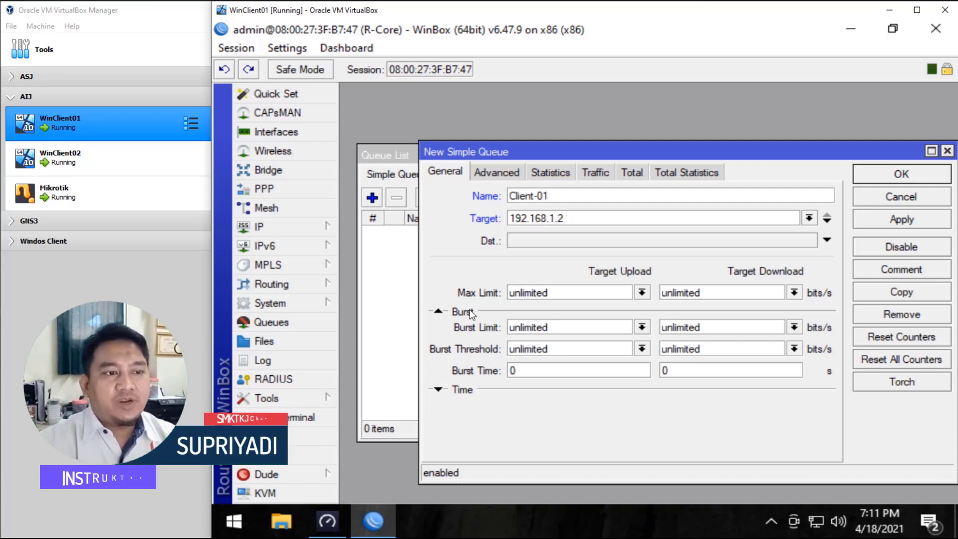
- Set the Client-01 queue's max limit to 1M upload and 2M download, and save the queue
left_click(642, 294)
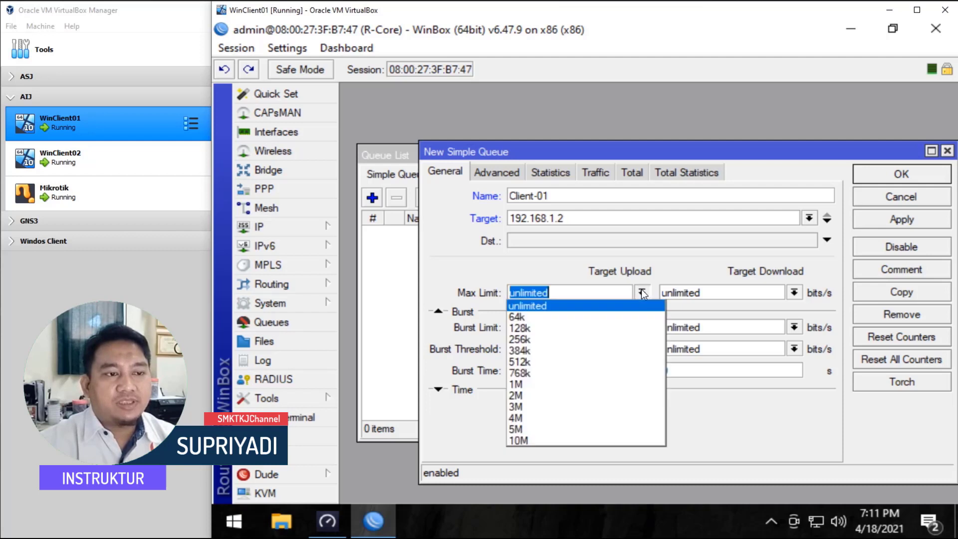
left_click(544, 390)
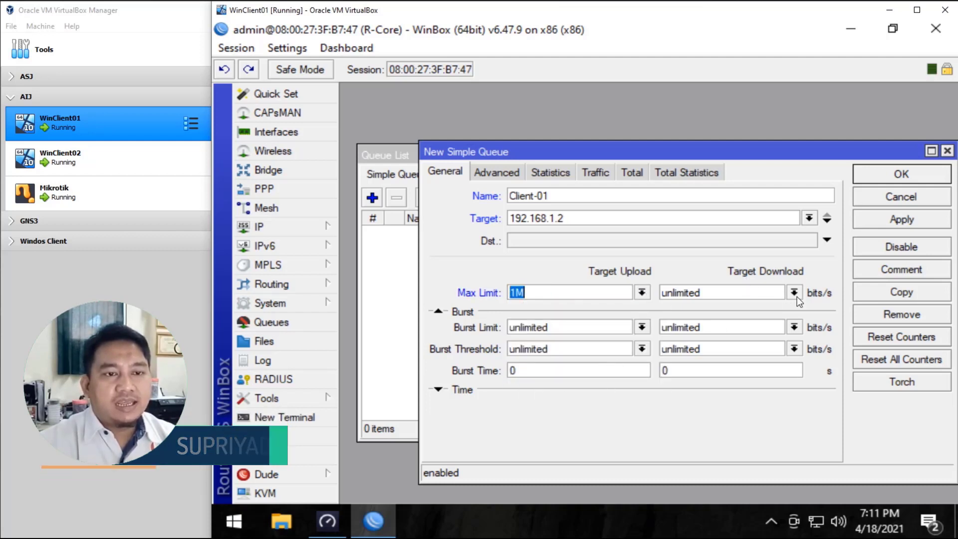
left_click(794, 293)
left_click(741, 398)
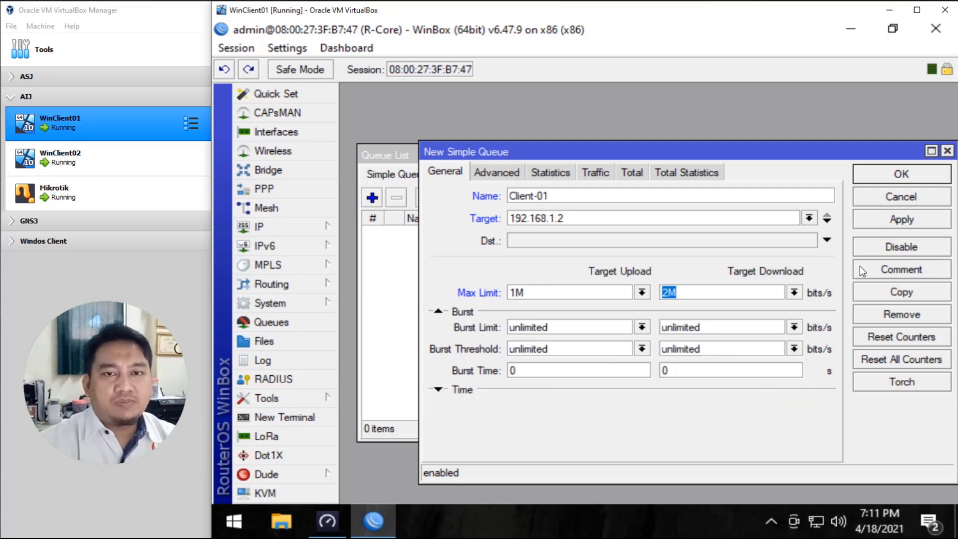
left_click(896, 220)
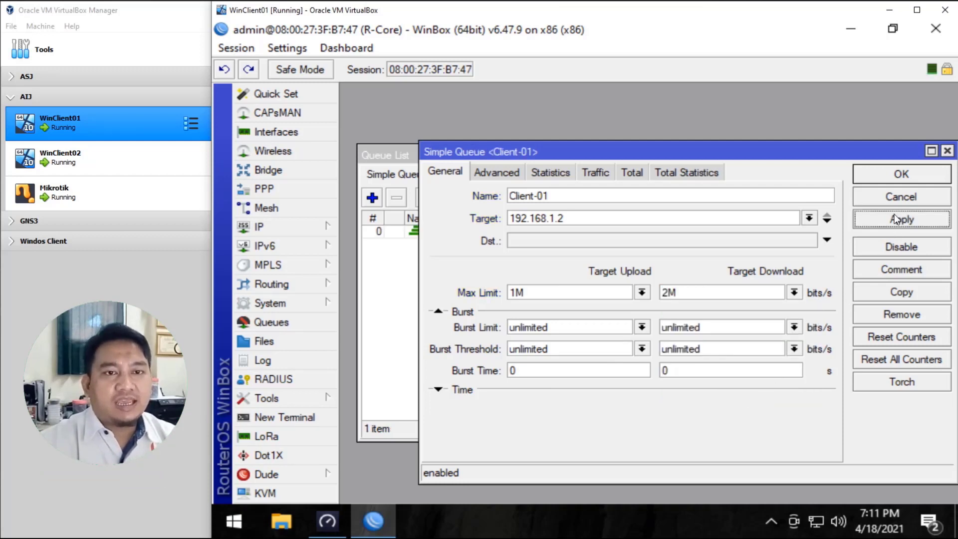
left_click(895, 176)
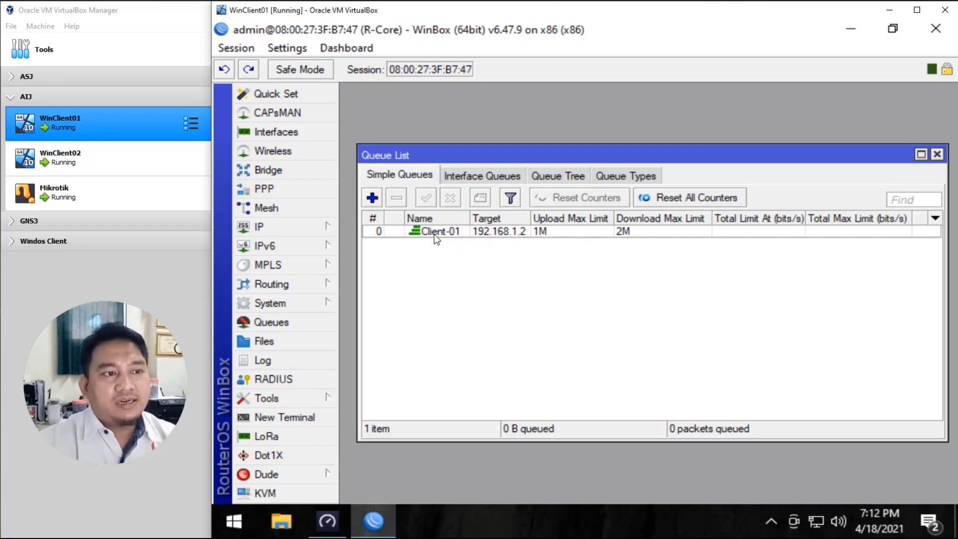
- Start another simple queue named Client-02 with the target address 192.168.1.3
left_click(378, 203)
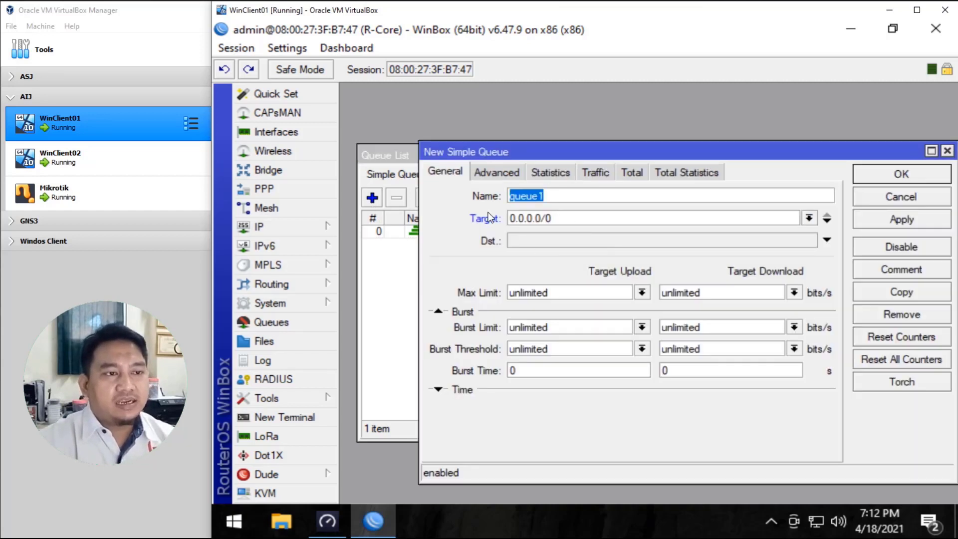
type("Cli")
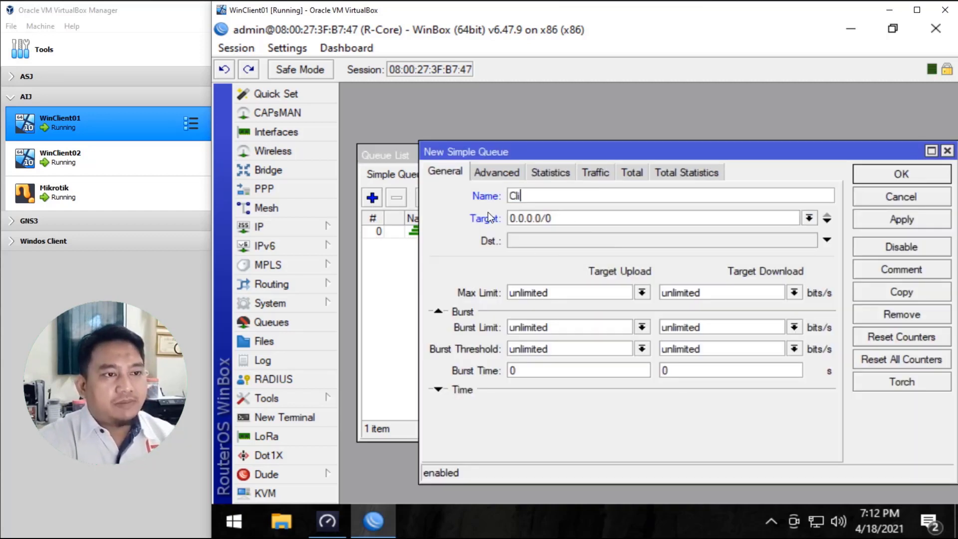
type("ent-02")
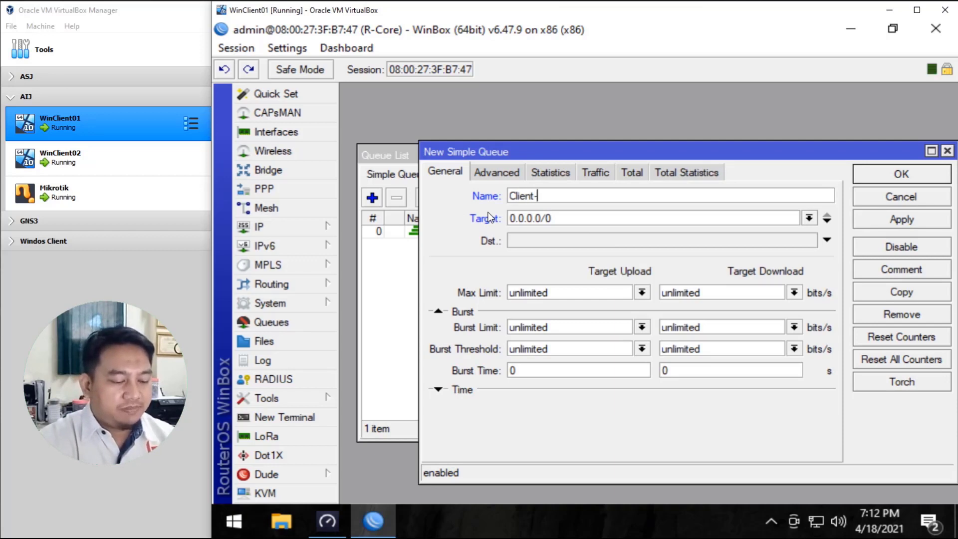
left_click(583, 218)
left_click_drag(582, 218, 480, 251)
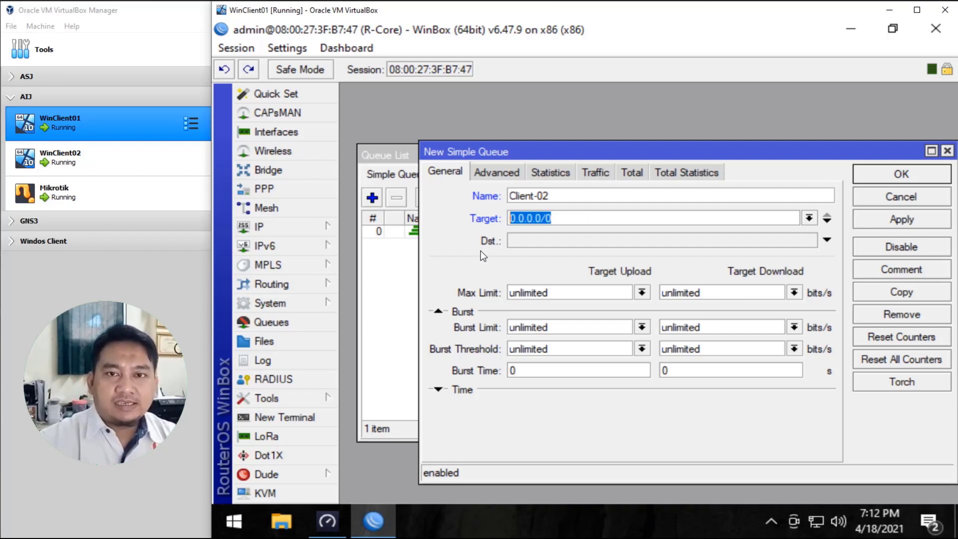
type("192.168.1.3")
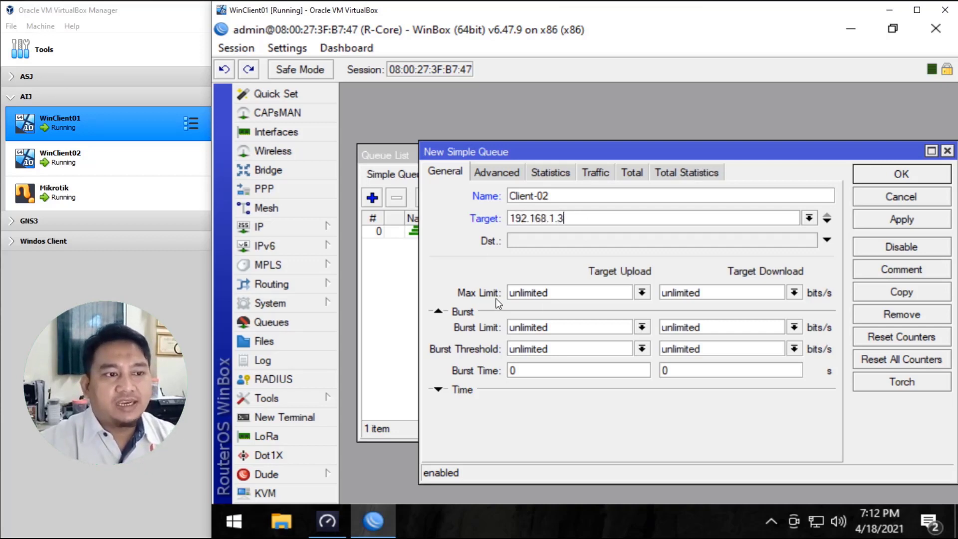
- Set the Client-02 queue's max limit to 1M upload and 3M download, and save the queue
left_click(644, 293)
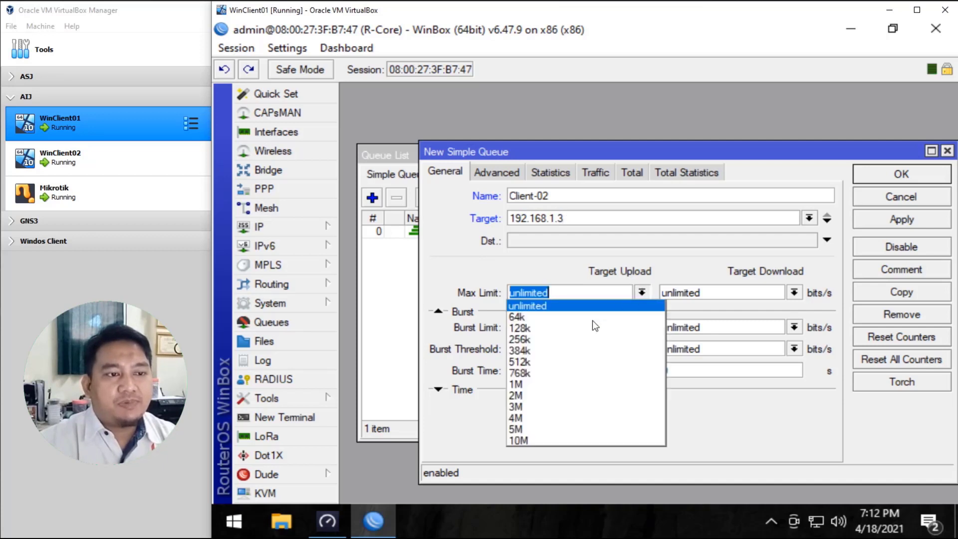
left_click(568, 387)
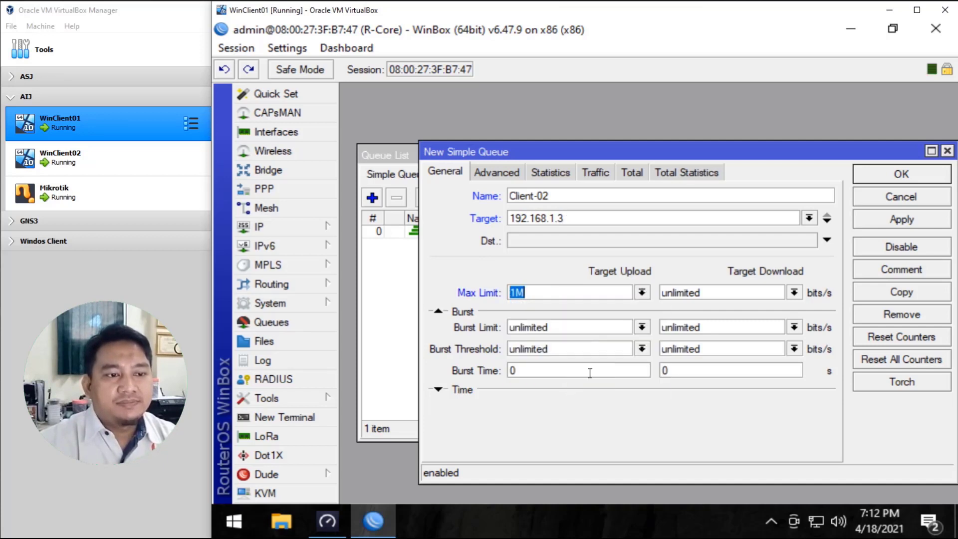
left_click(794, 292)
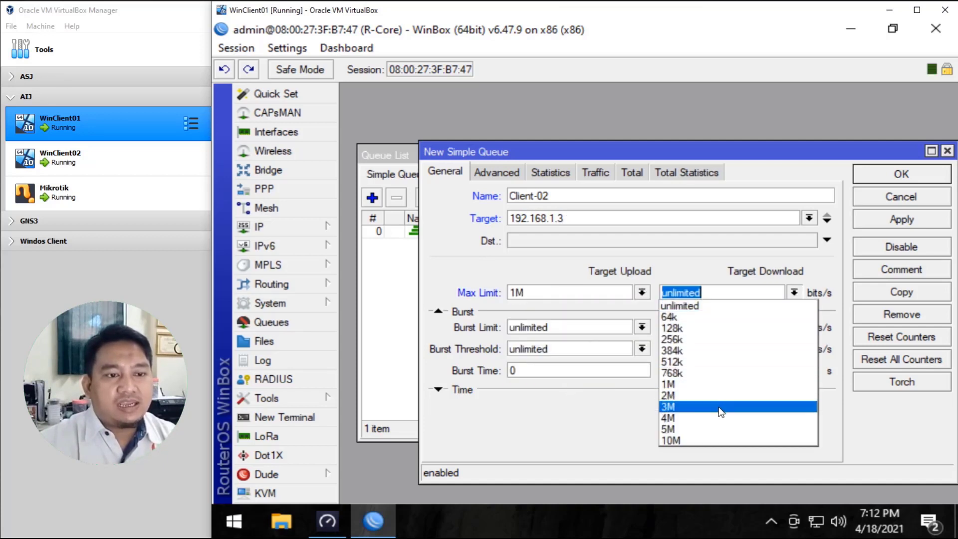
left_click(744, 404)
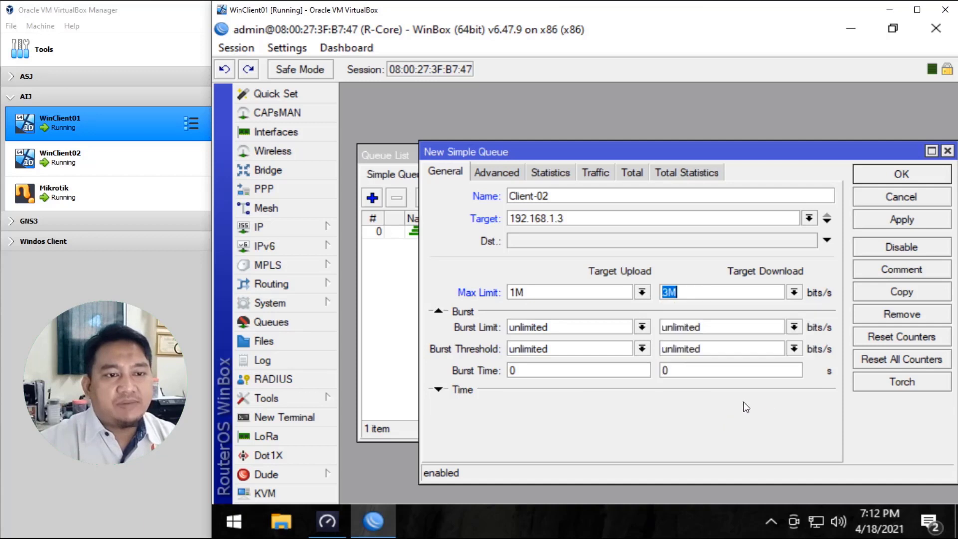
left_click(891, 222)
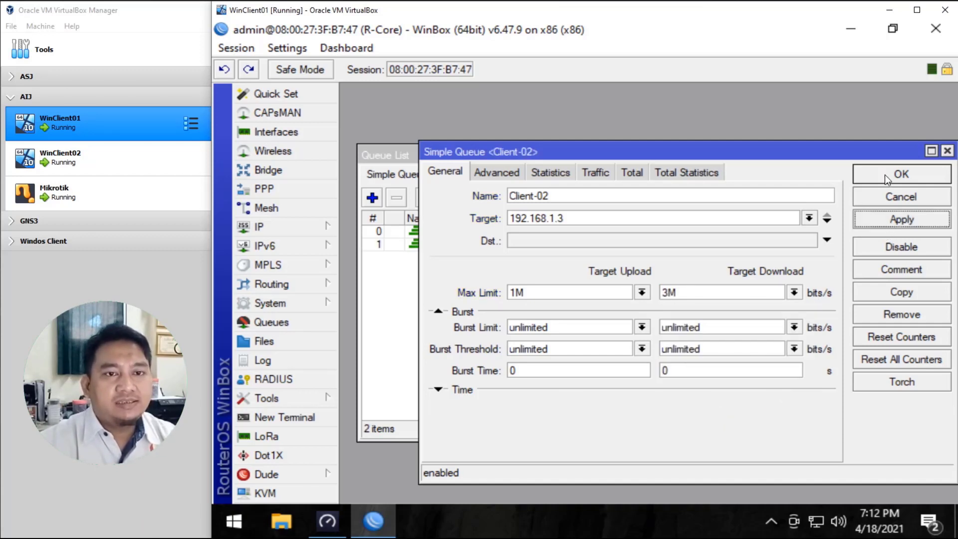
left_click(885, 172)
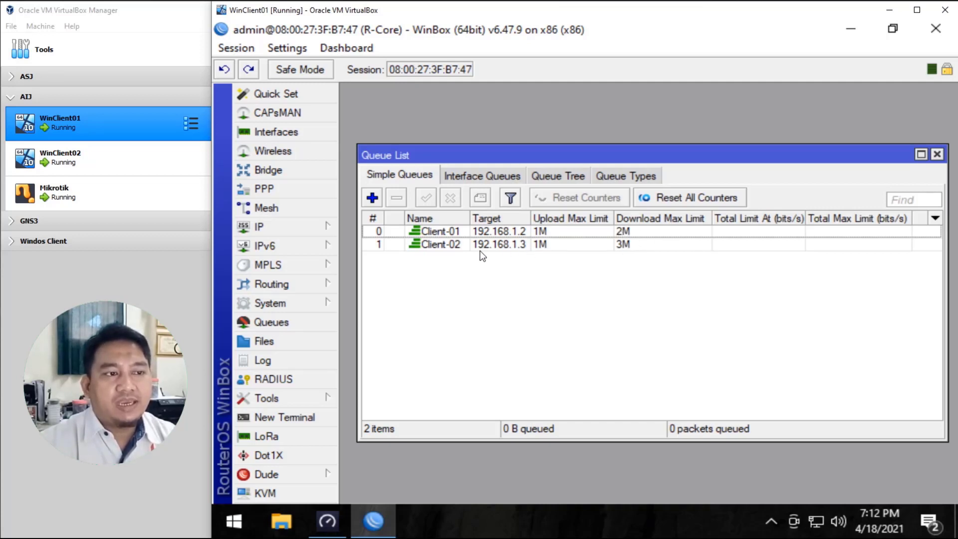
- Run the Speedtest again on WinClient01 to measure its bandwidth with the Client-01 queue limit in place
left_click(633, 246)
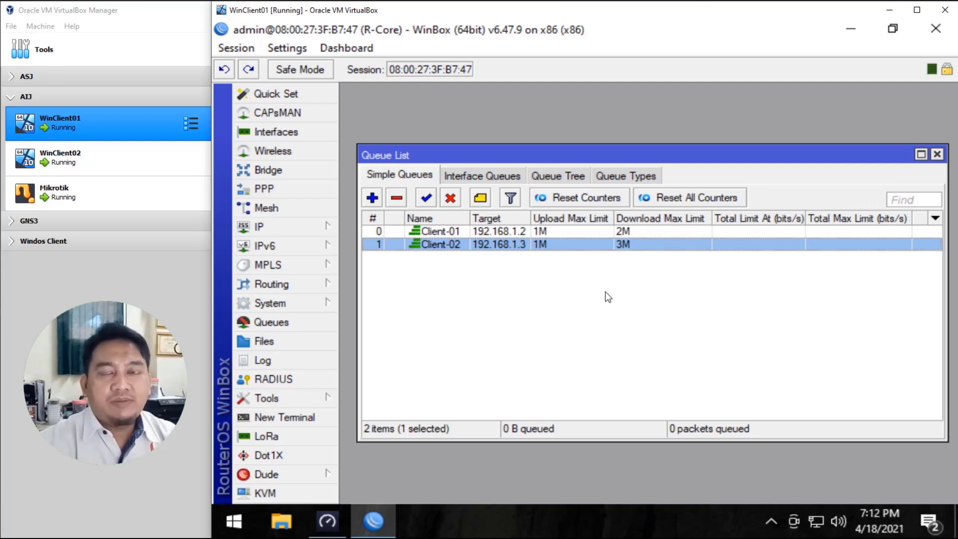
left_click(329, 522)
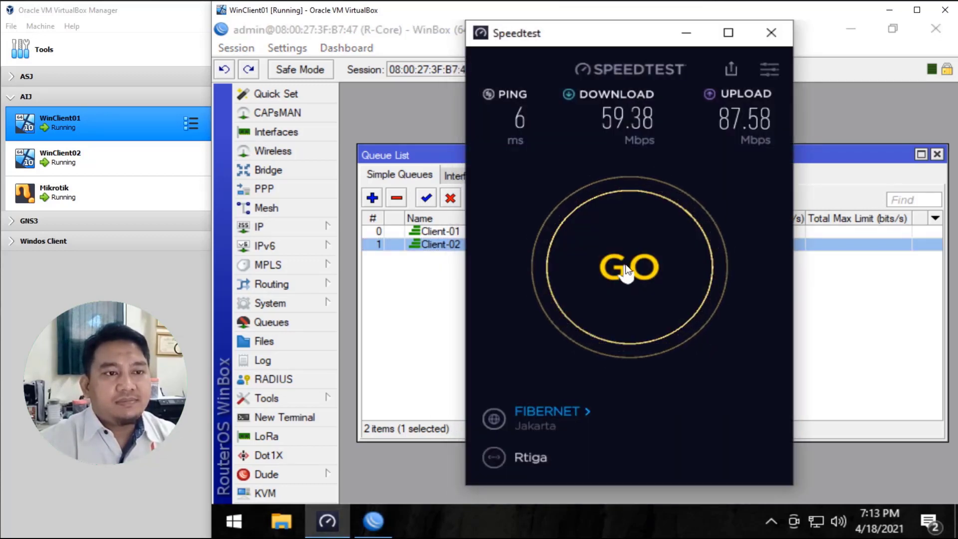
left_click(626, 270)
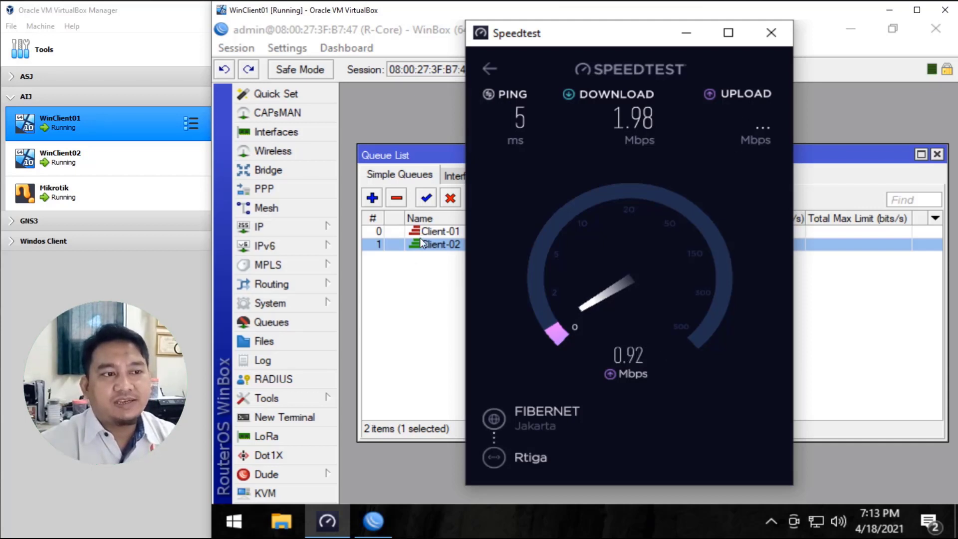
- Switch to the WinClient02 virtual machine and run a Speedtest there with the Client-02 queue limit in place
double_click(97, 157)
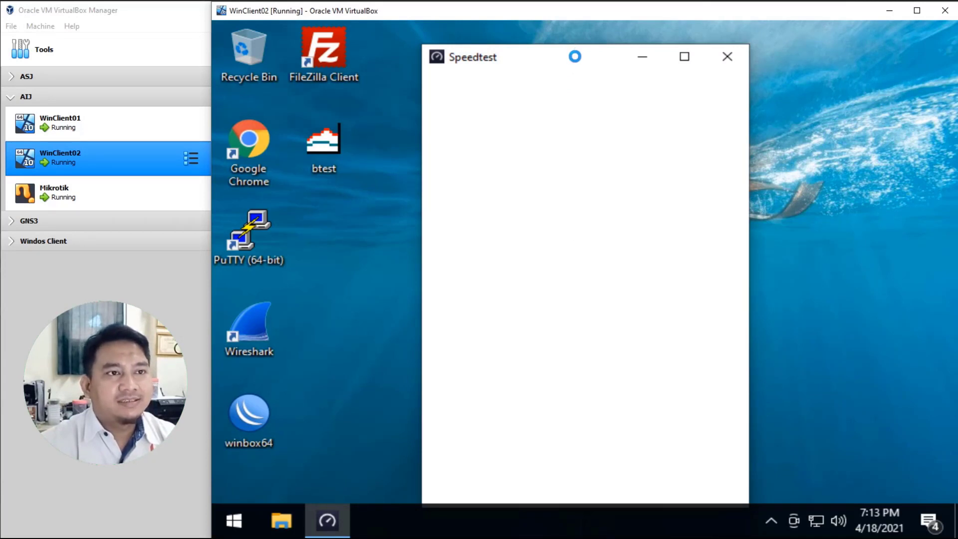
left_click_drag(577, 58, 588, 48)
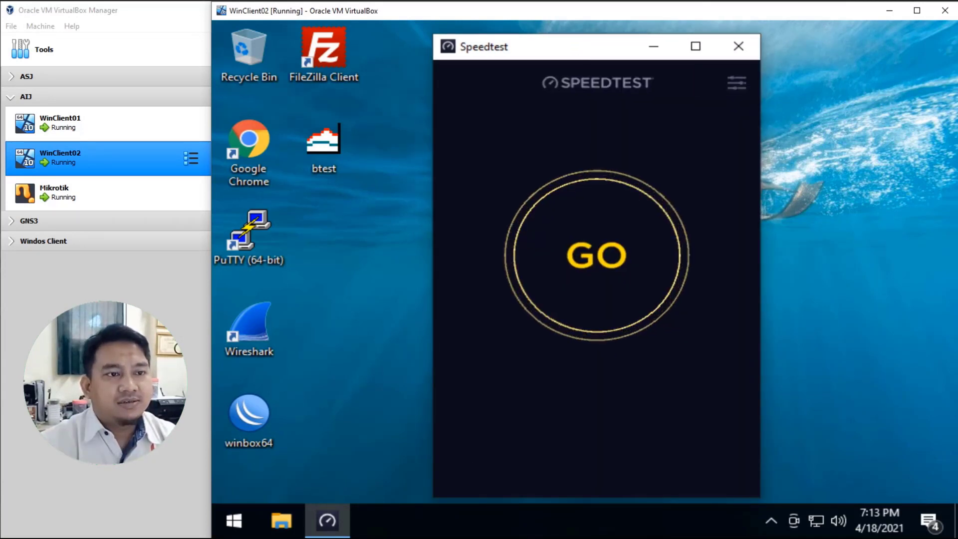
left_click(624, 257)
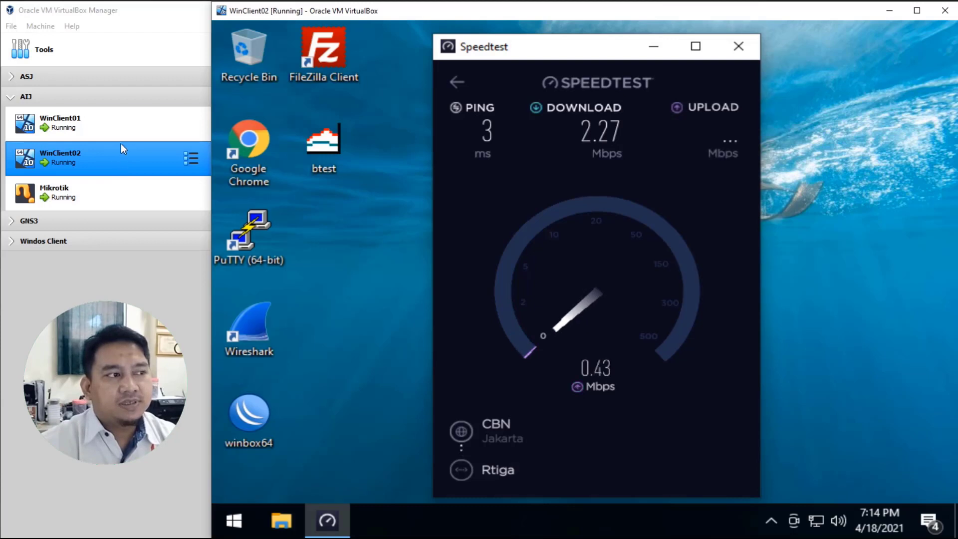
- Check the Speedtest result on WinClient01 for comparison, and repeat the Speedtest on WinClient02
left_click(121, 129, "ctrl")
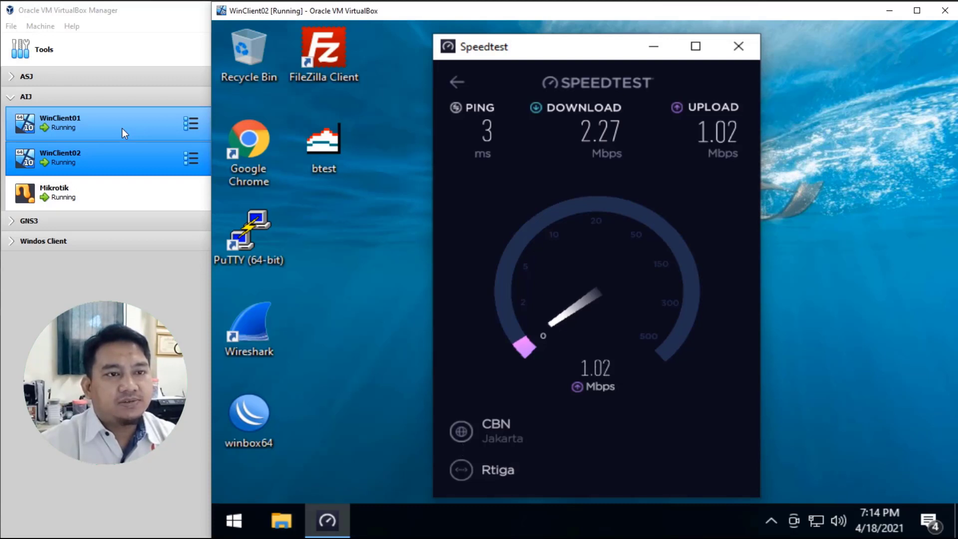
left_click(121, 127)
double_click(122, 128)
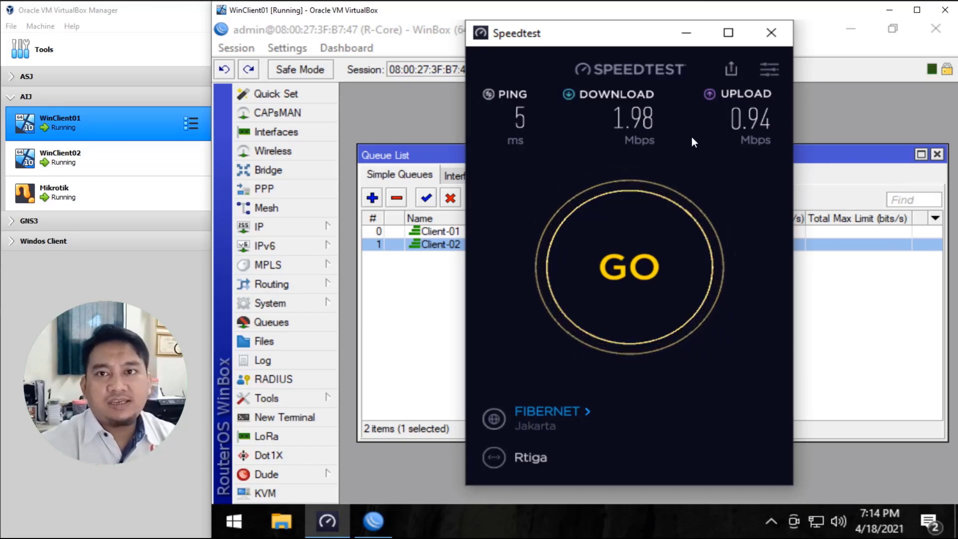
double_click(70, 165)
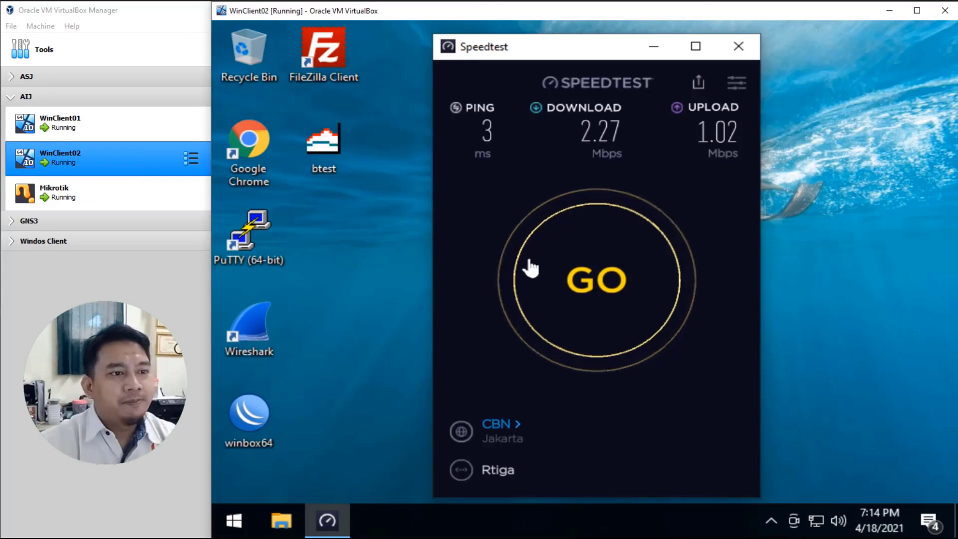
left_click(566, 262)
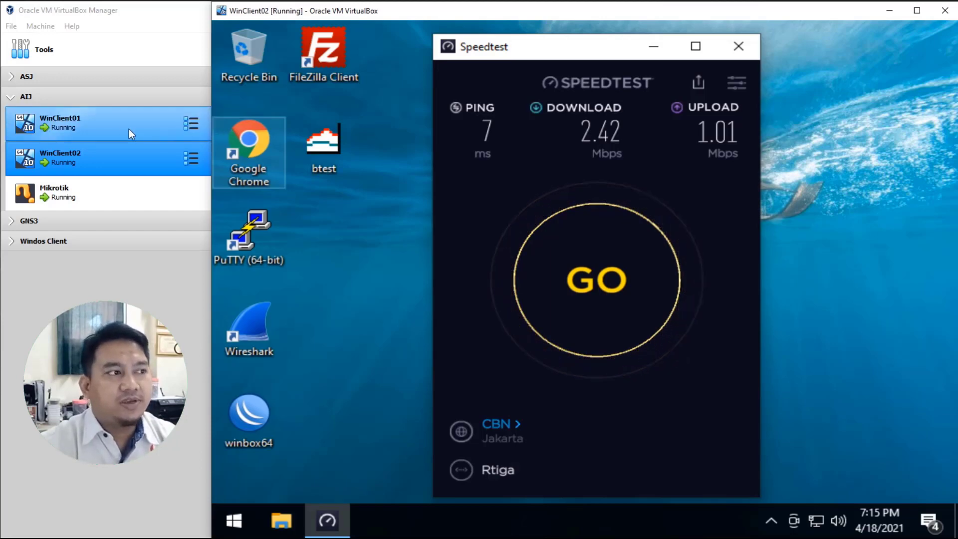
- Return to WinClient01, minimize Speedtest and display the traffic graphs of the Client-01 queue
double_click(113, 128)
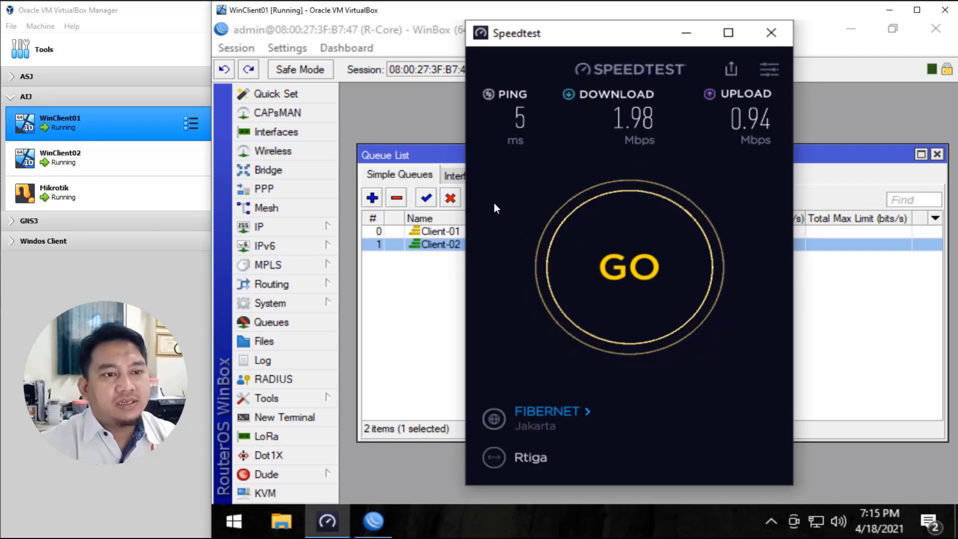
left_click(686, 34)
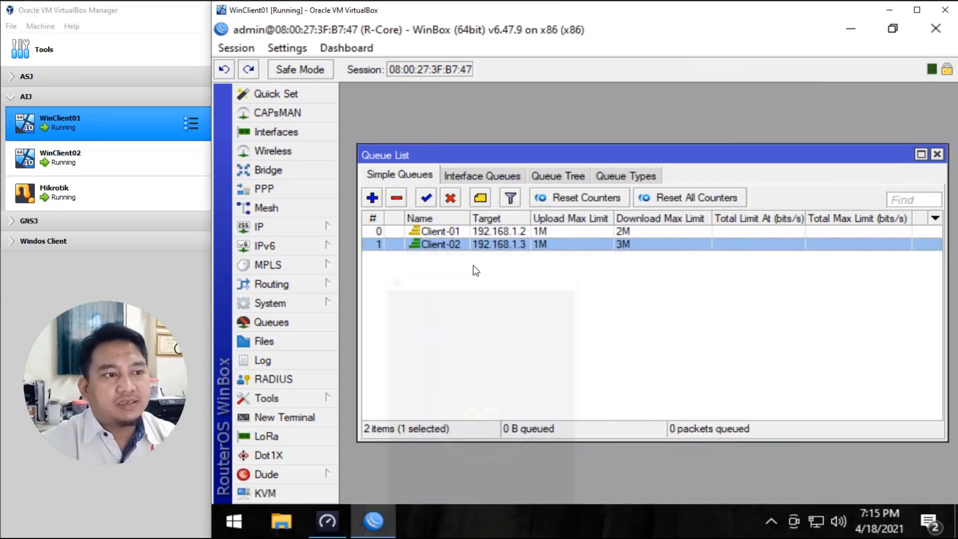
double_click(475, 230)
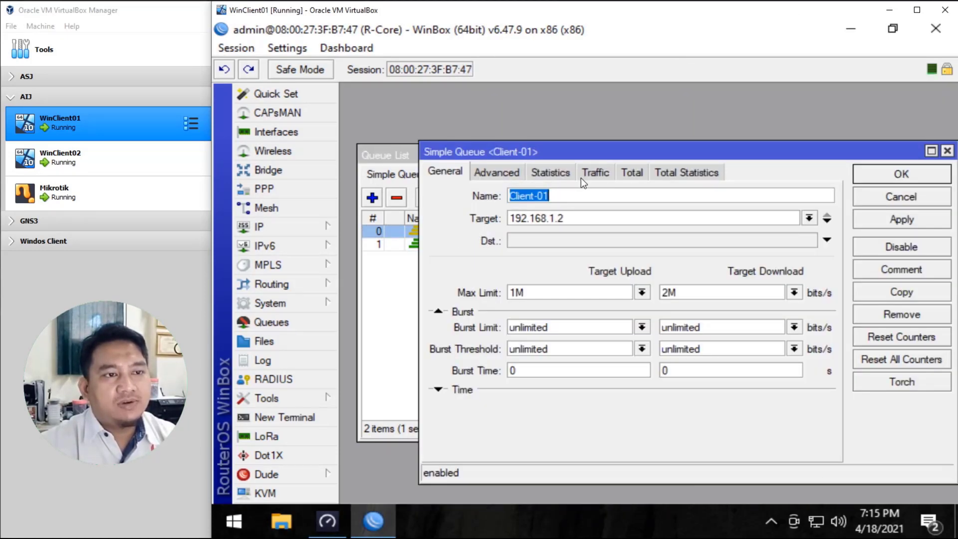
left_click(599, 173)
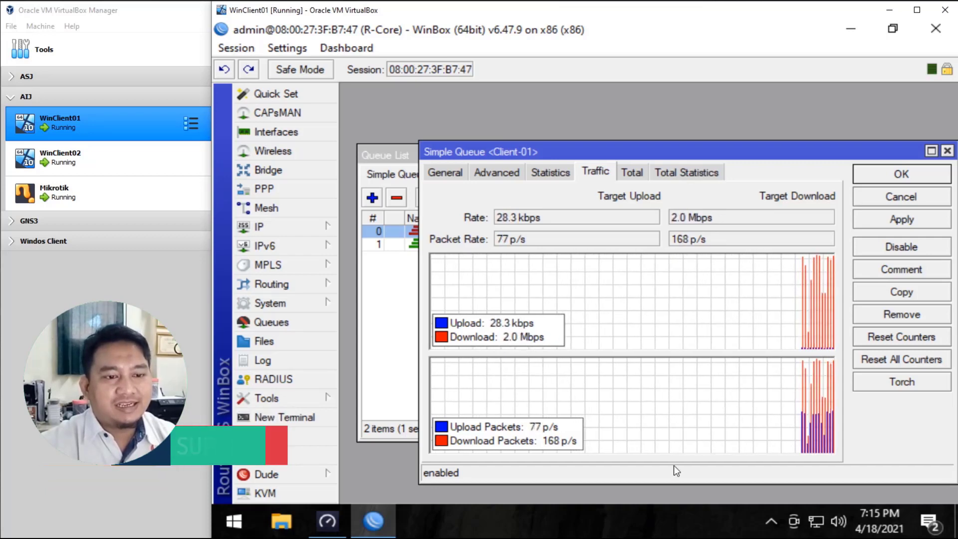
- Examine the Ethernet throughput of WinClient01 in Task Manager's performance view, and minimize Task Manager
right_click(668, 523)
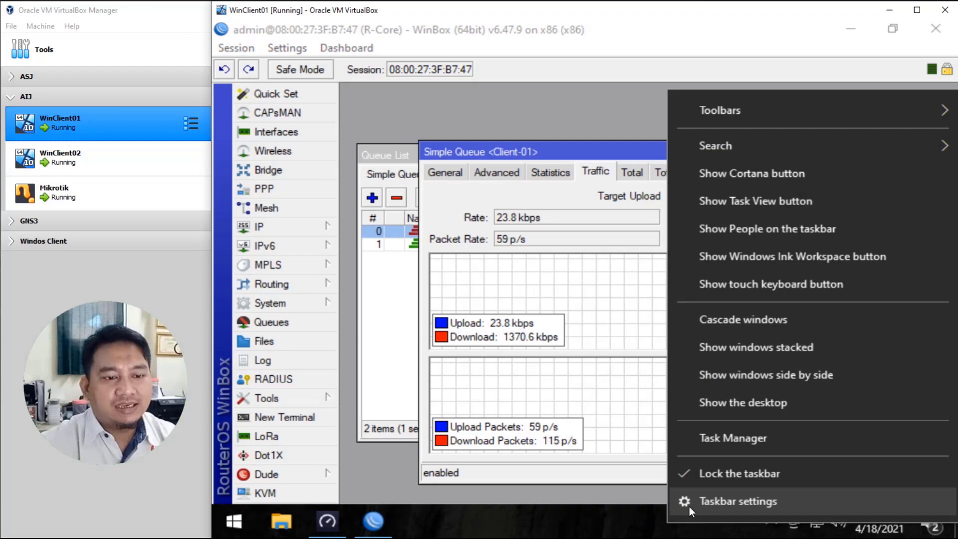
left_click(711, 440)
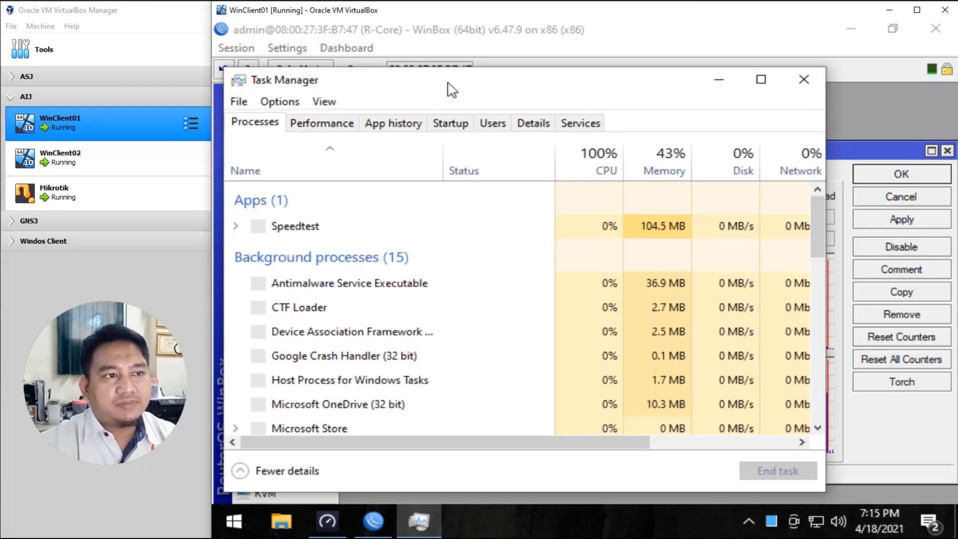
left_click_drag(447, 90, 511, 67)
left_click(389, 101)
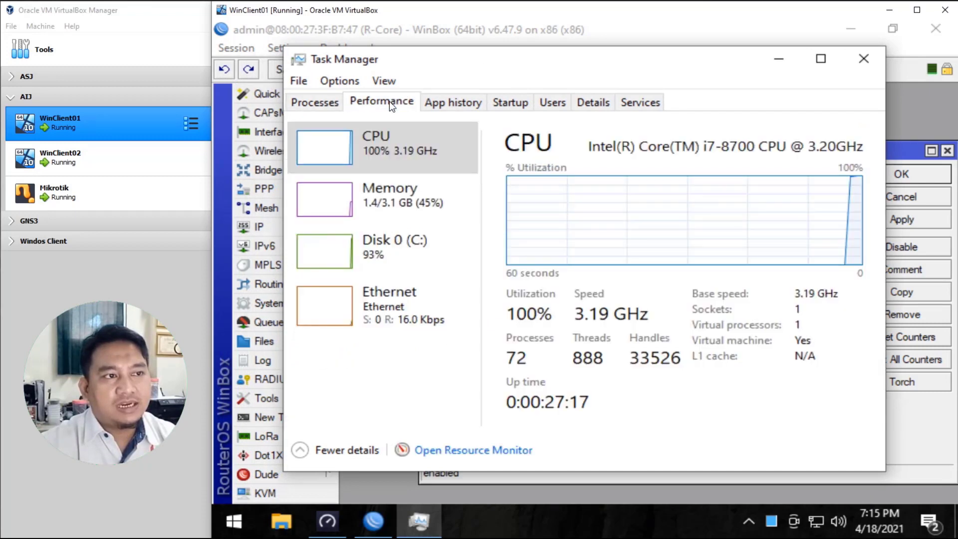
left_click(387, 322)
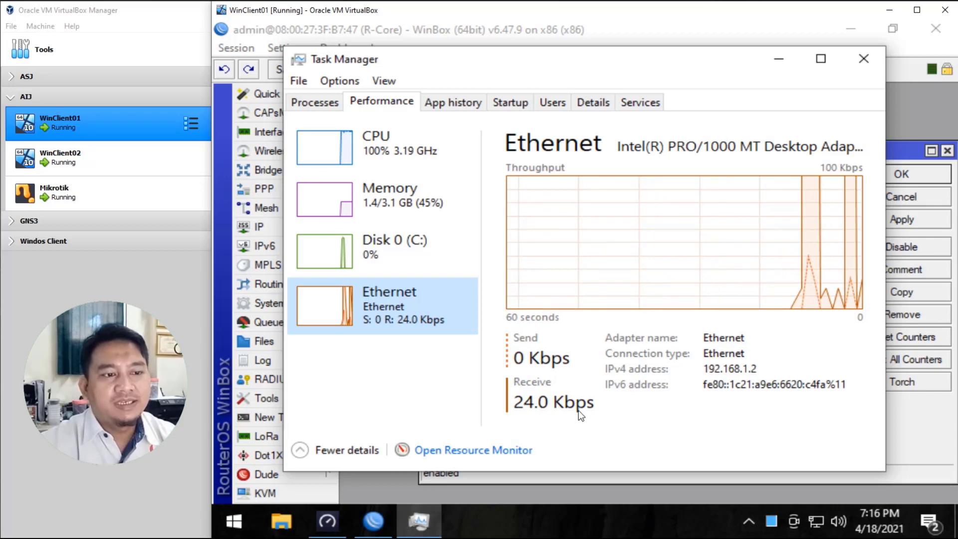
left_click(780, 63)
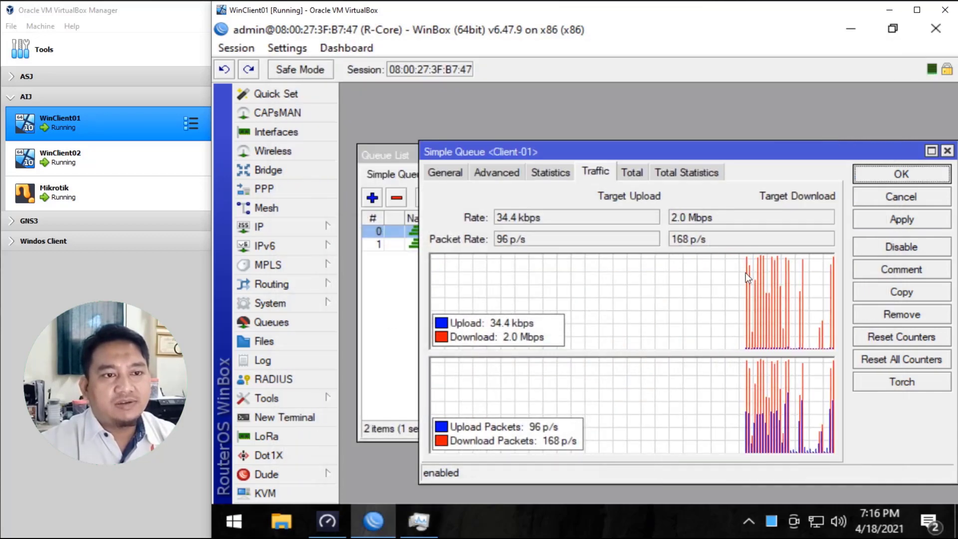
- Close the Client-01 queue window, minimize WinBox and open Google Chrome on WinClient01
left_click(929, 172)
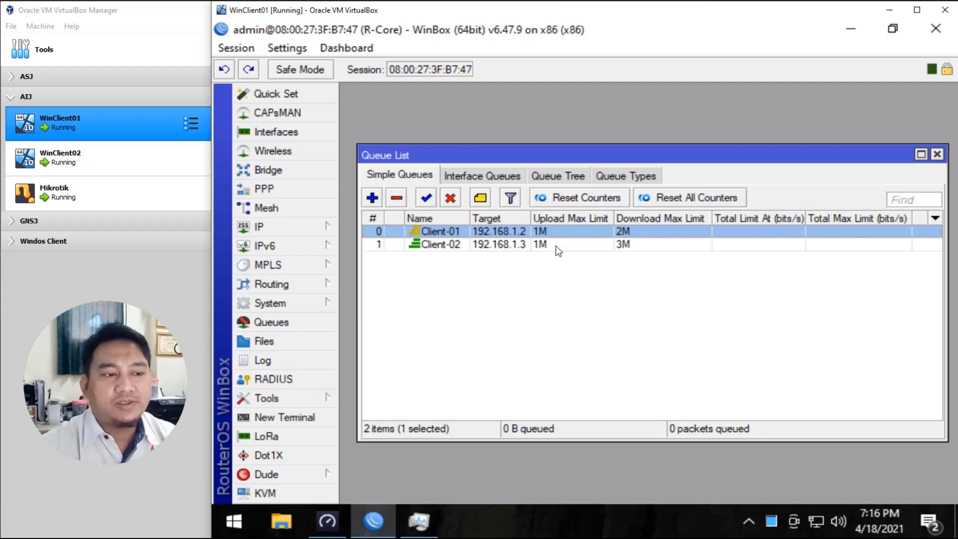
left_click(852, 28)
double_click(250, 159)
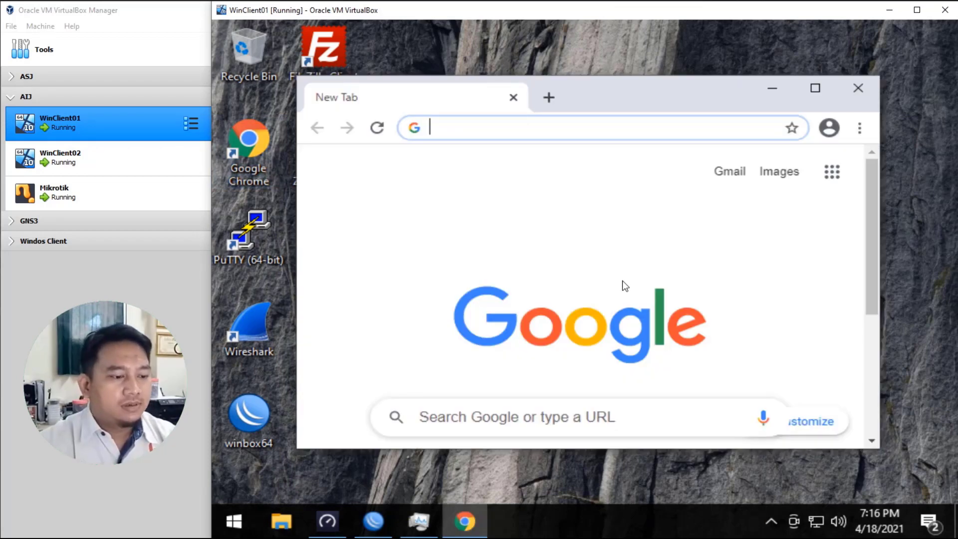
- Maximize the Chrome window and search Google for kartolo.sby.datautama
left_click(599, 127)
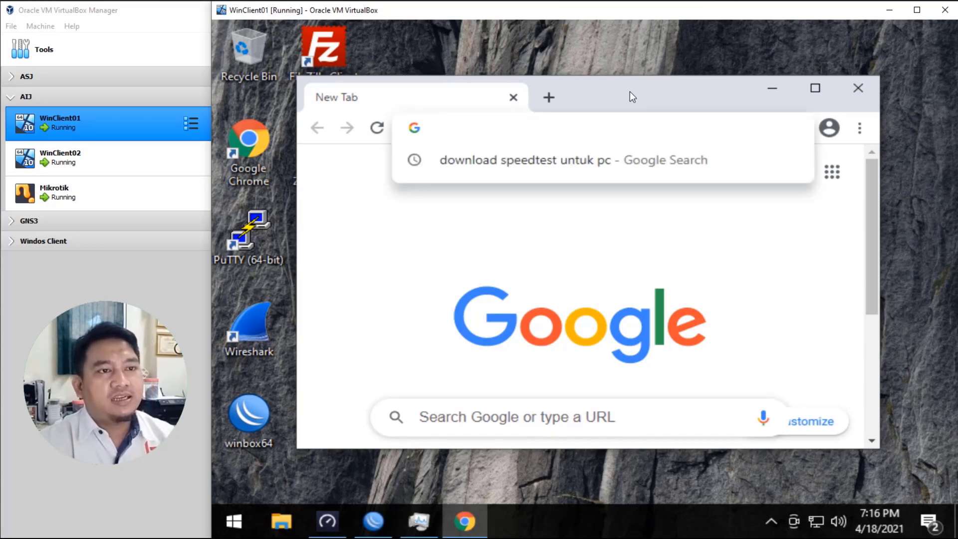
double_click(630, 94)
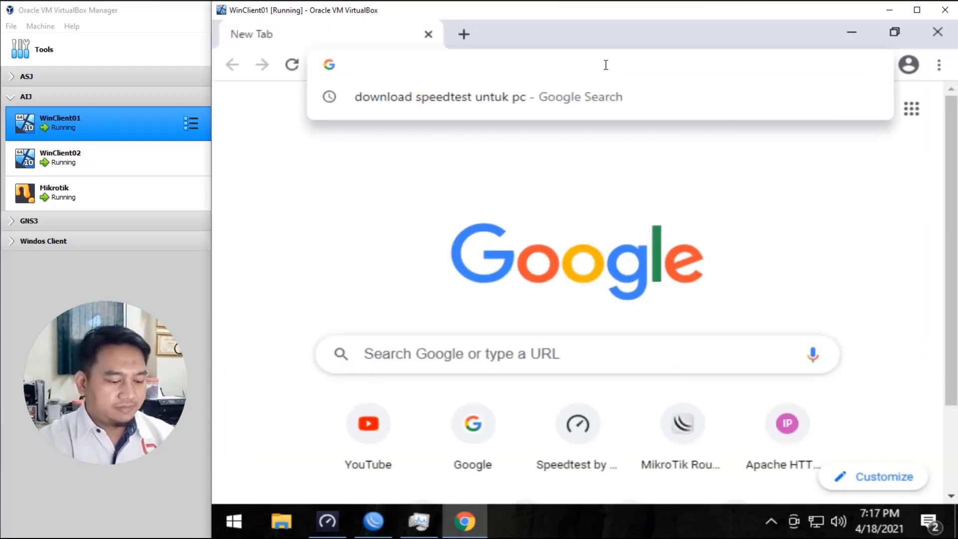
type("kartolo")
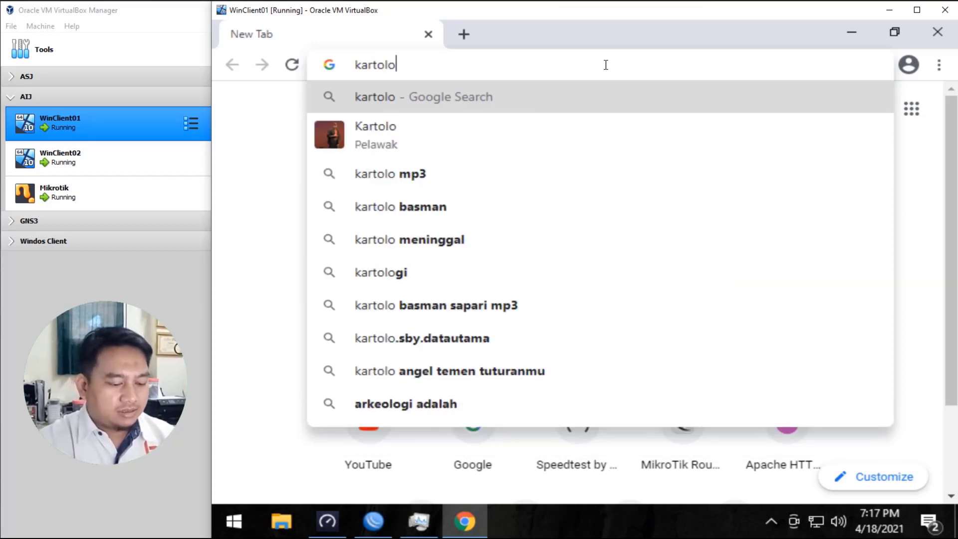
type(".sby")
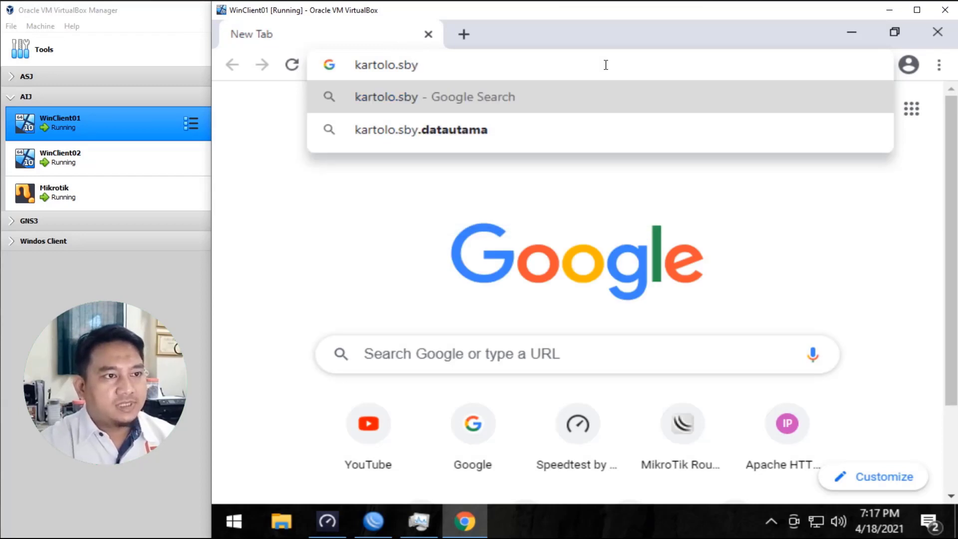
key("Down")
key("Return")
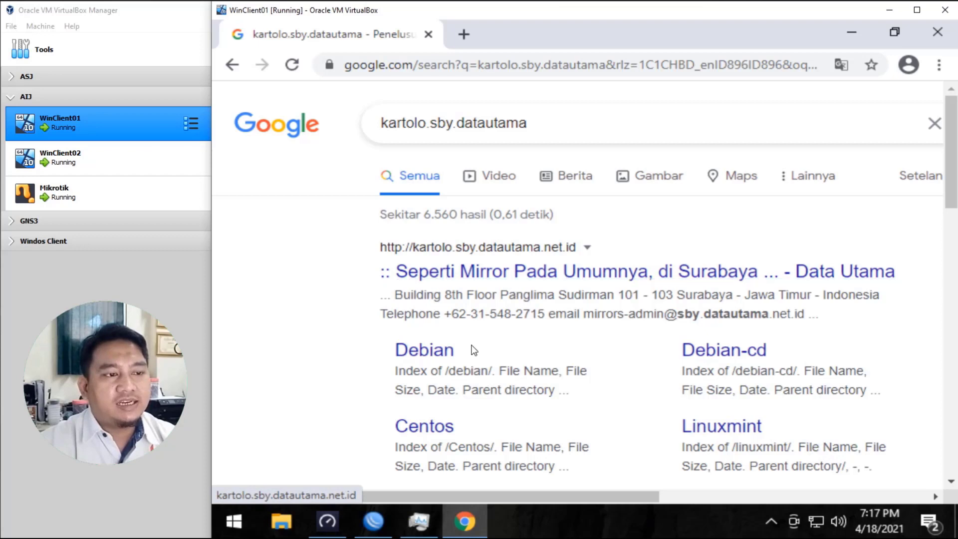
- Open the mirror's Centos directory from the search results and enter its 8.3.2011 folder
scroll(487, 357, "down", 2)
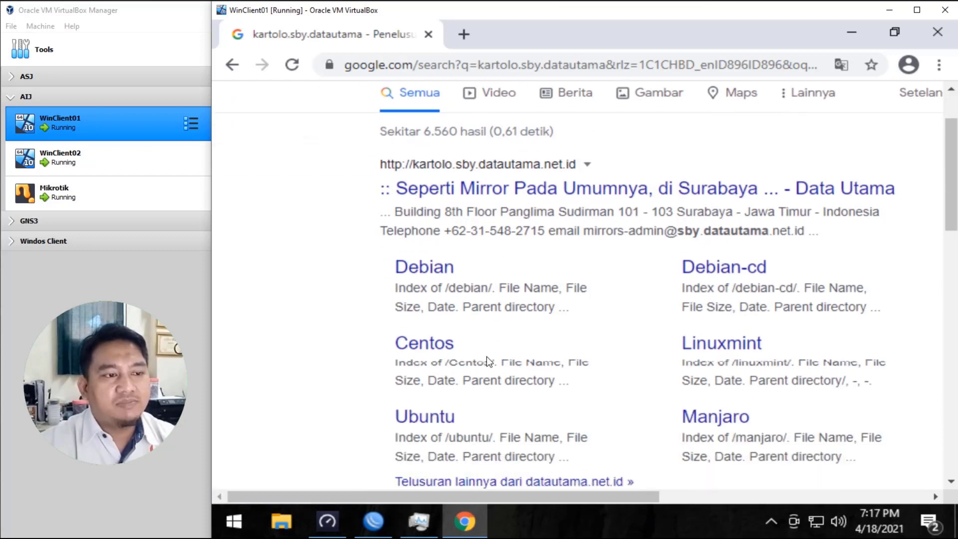
left_click(431, 341)
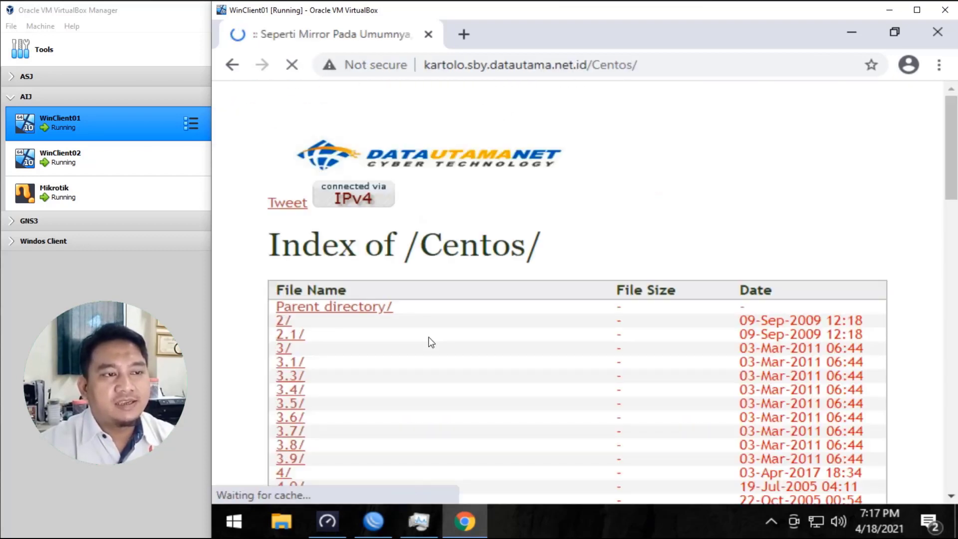
scroll(429, 338, "down", 10)
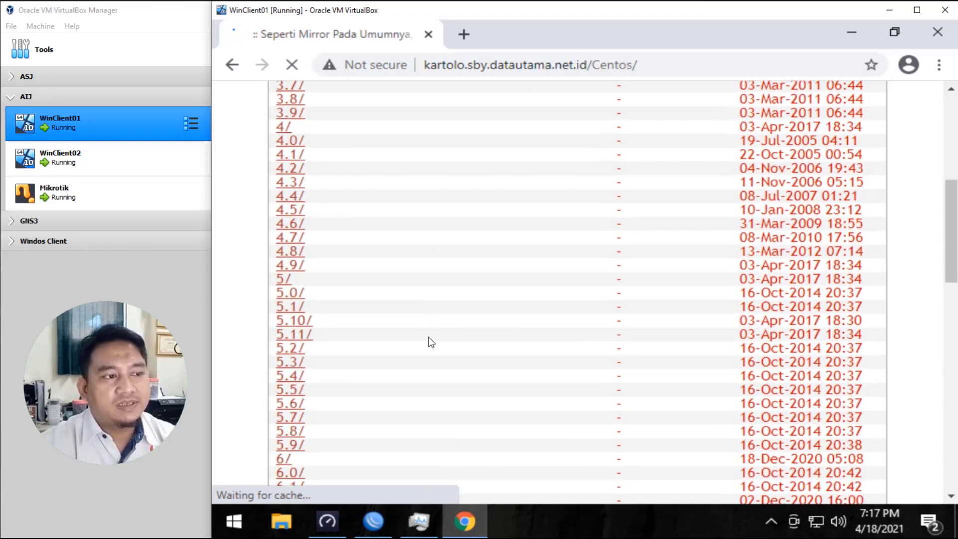
scroll(429, 337, "down", 8)
scroll(410, 338, "up", 3)
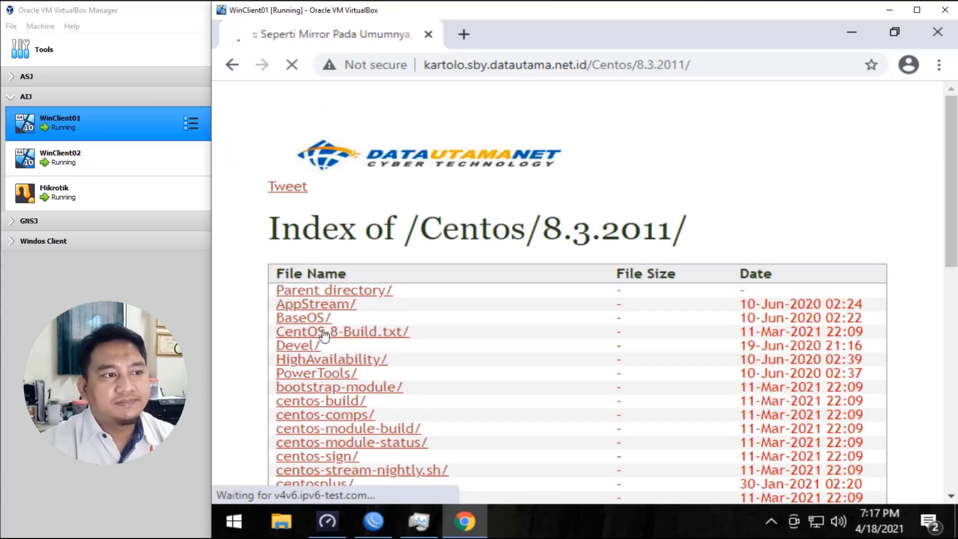
- Open the isos folder of CentOS 8.3.2011 and enter its x86_64 subfolder
scroll(478, 361, "down", 2)
scroll(478, 360, "down", 2)
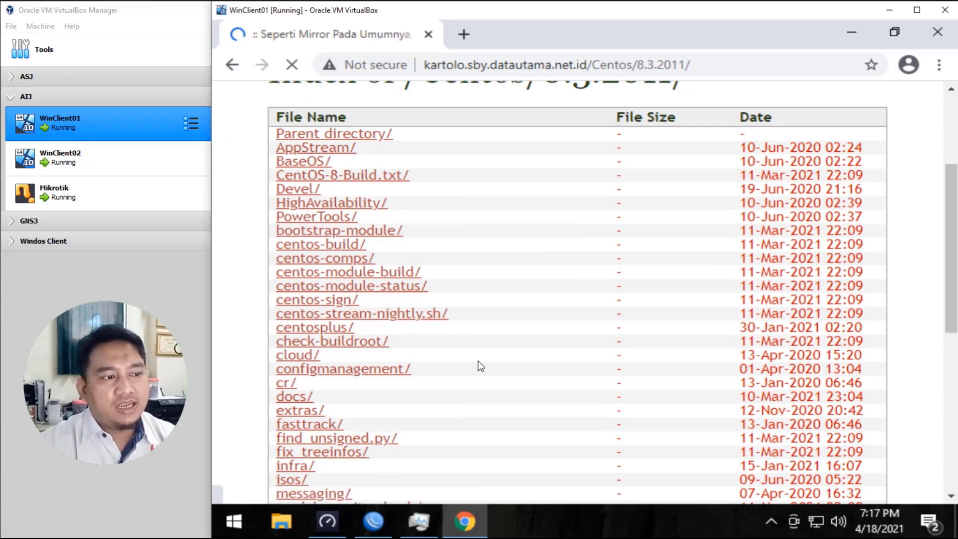
scroll(478, 361, "down", 4)
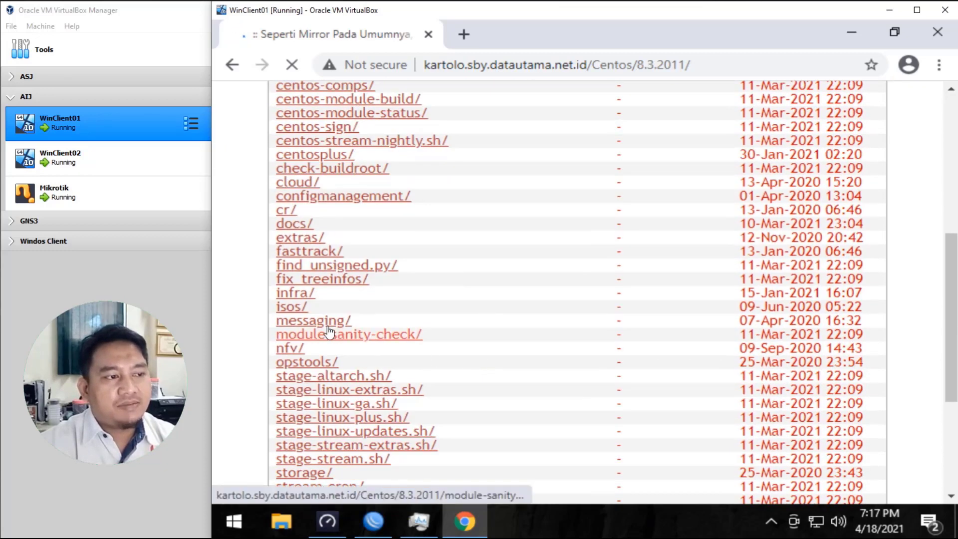
left_click(286, 311)
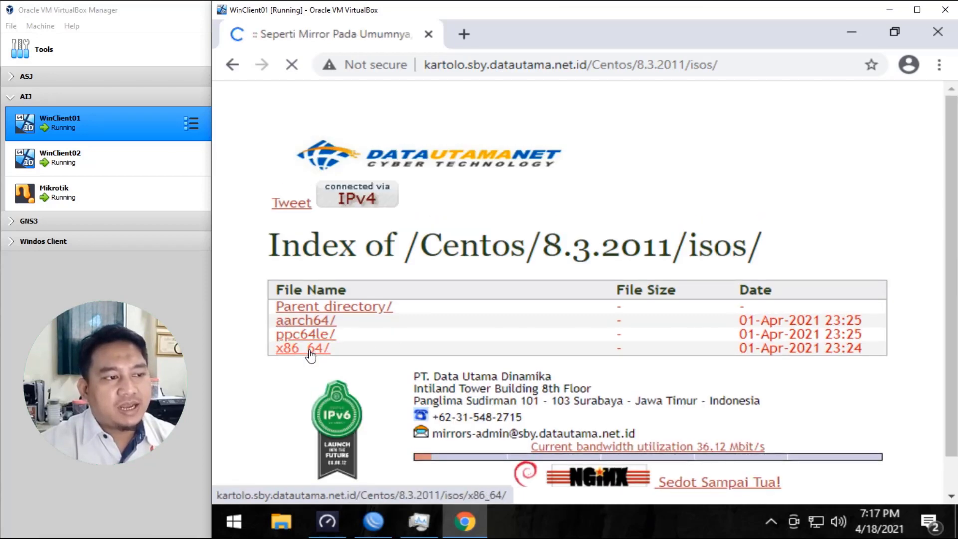
left_click(306, 348)
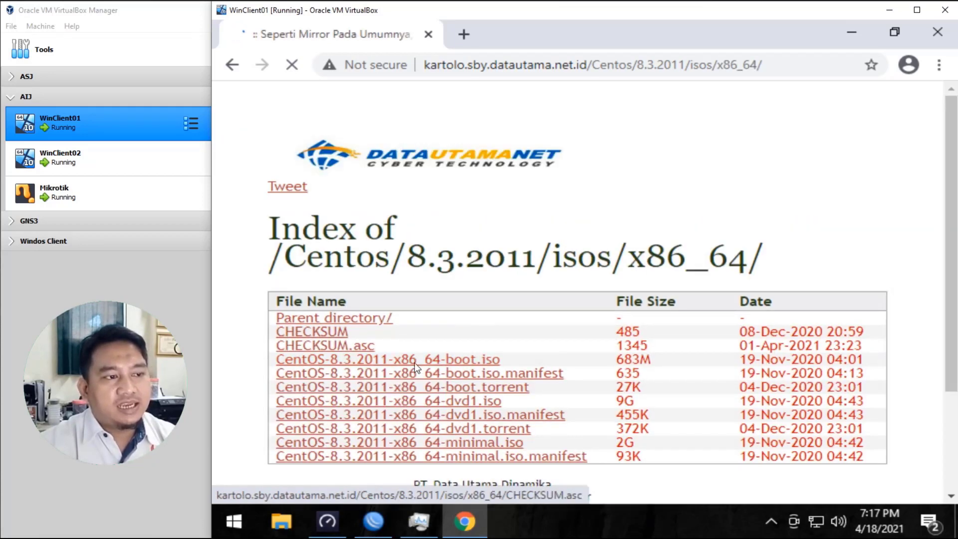
- Download CentOS-8.3.2011-x86_64-dvd1.iso from the mirror and show the full list of downloads
scroll(414, 365, "down", 1)
scroll(415, 364, "down", 2)
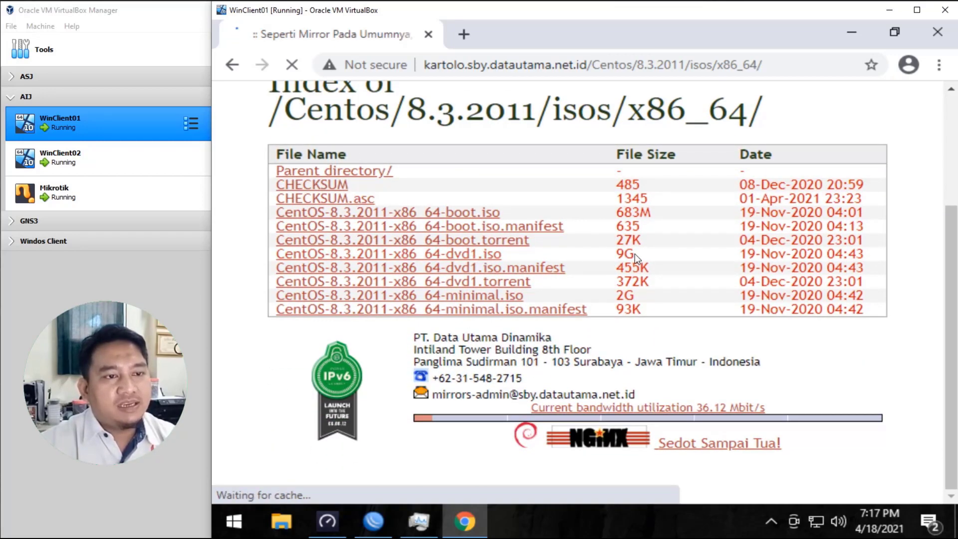
left_click(477, 299)
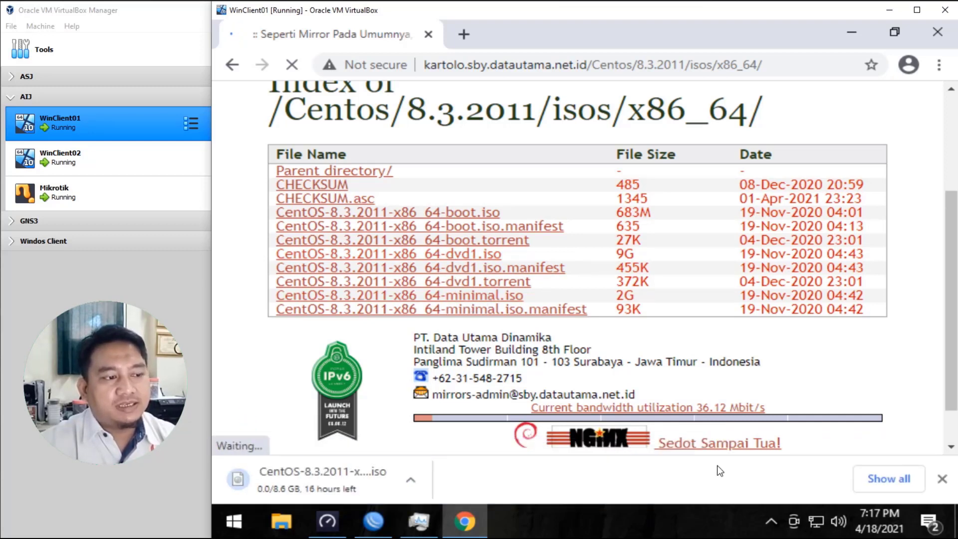
left_click(890, 478)
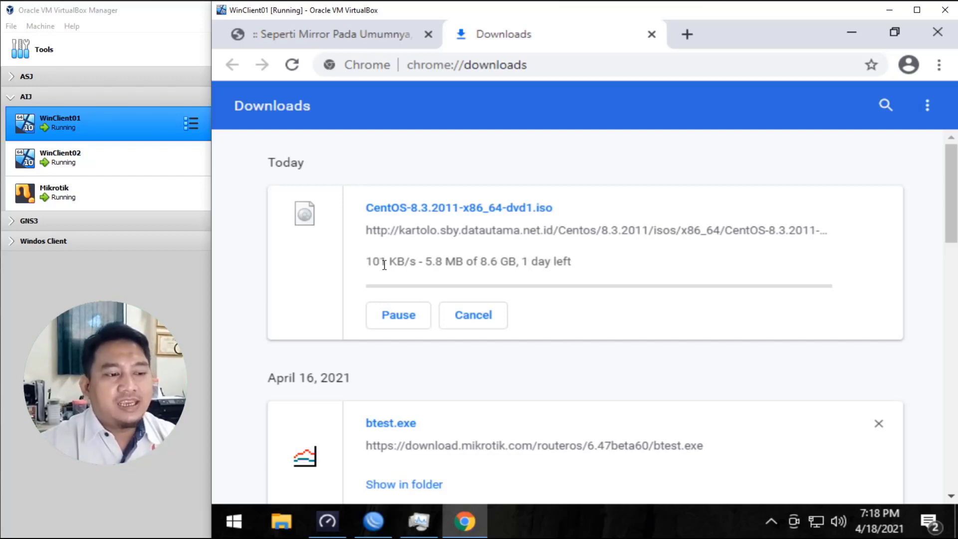
- Compare the ISO's download speed in Chrome with the Client-01 download limit in WinBox's simple queue list
left_click(372, 522)
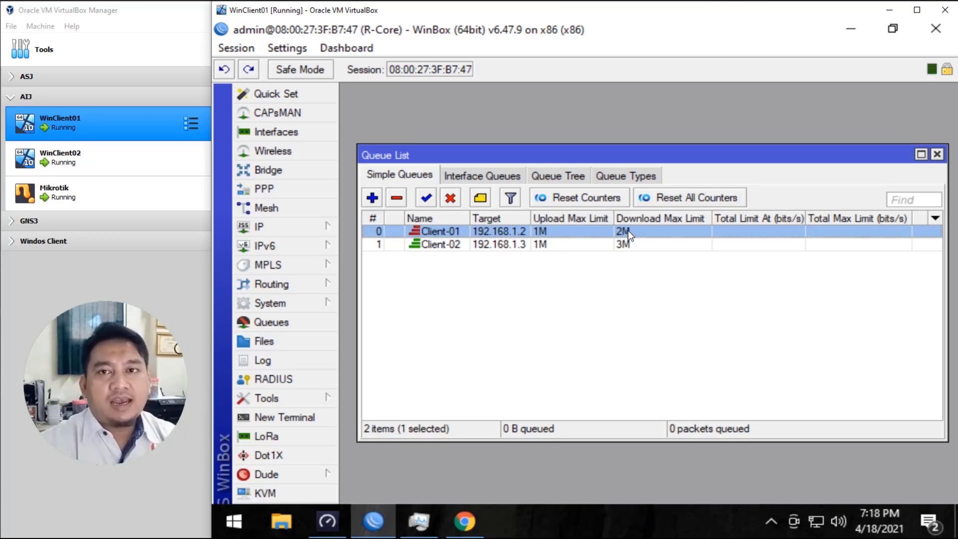
left_click(467, 522)
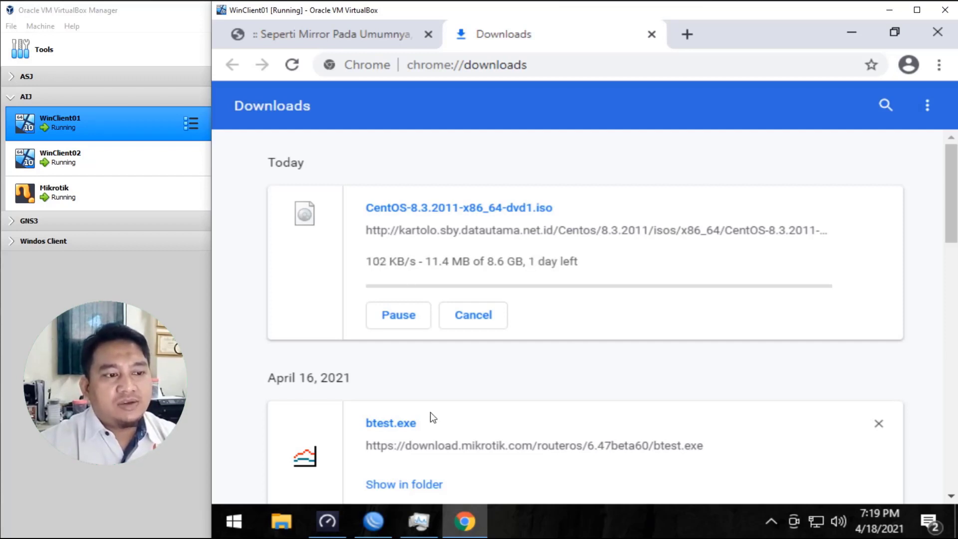
left_click(382, 514)
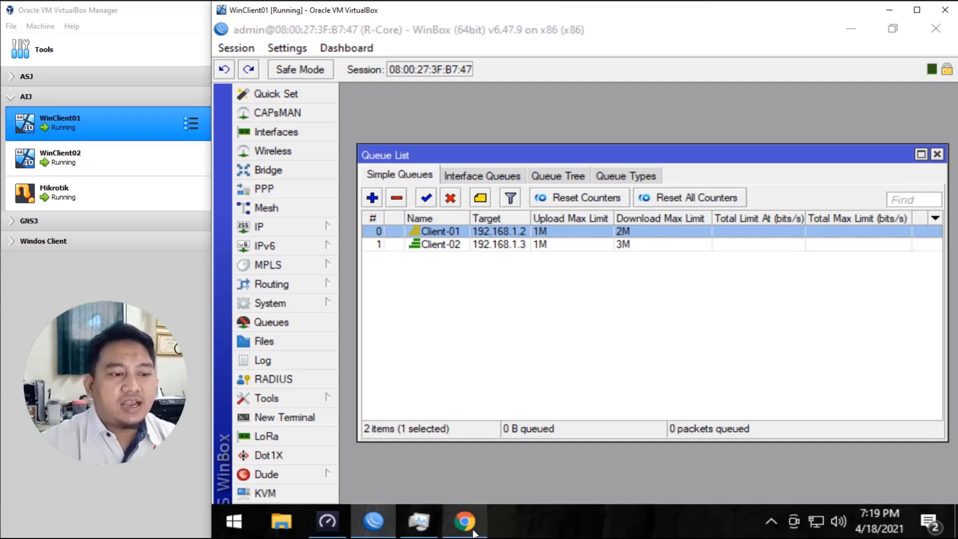
left_click(457, 516)
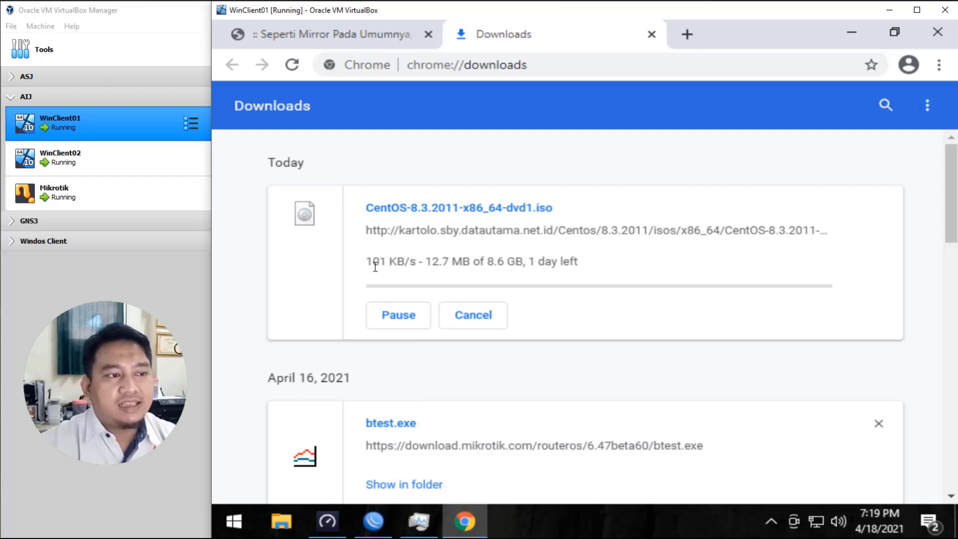
- Examine the Ethernet throughput in Task Manager, minimize it, and recheck the WinBox queue list against the ISO's download speed
left_click(414, 523)
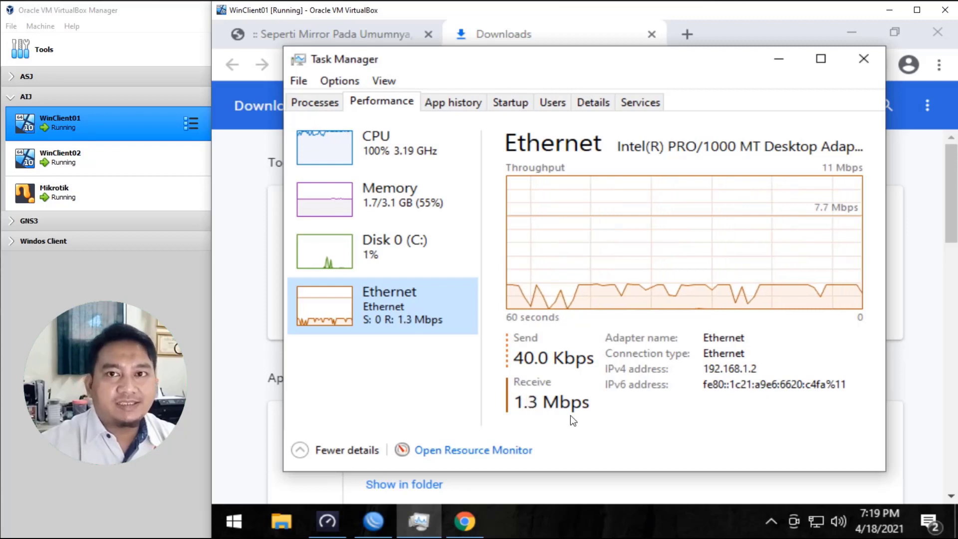
left_click(780, 61)
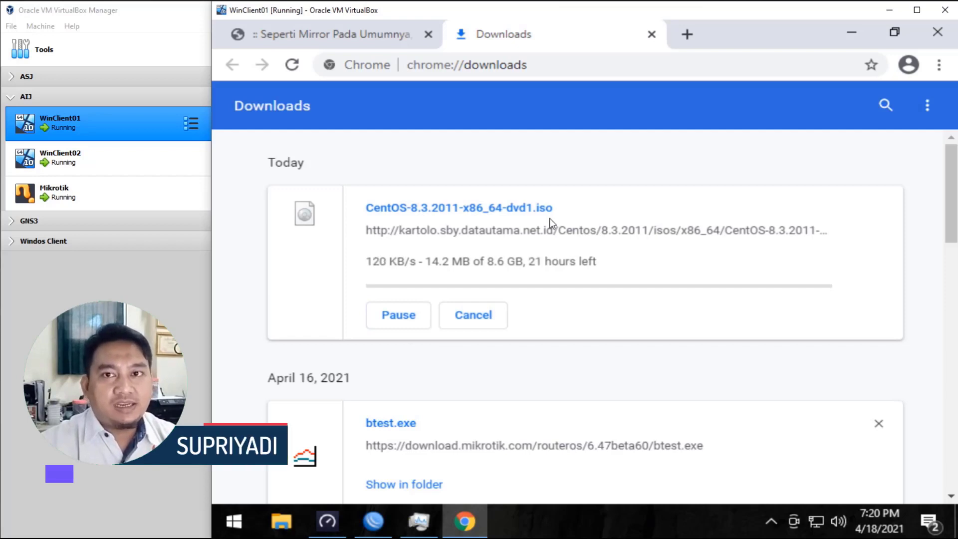
left_click(373, 522)
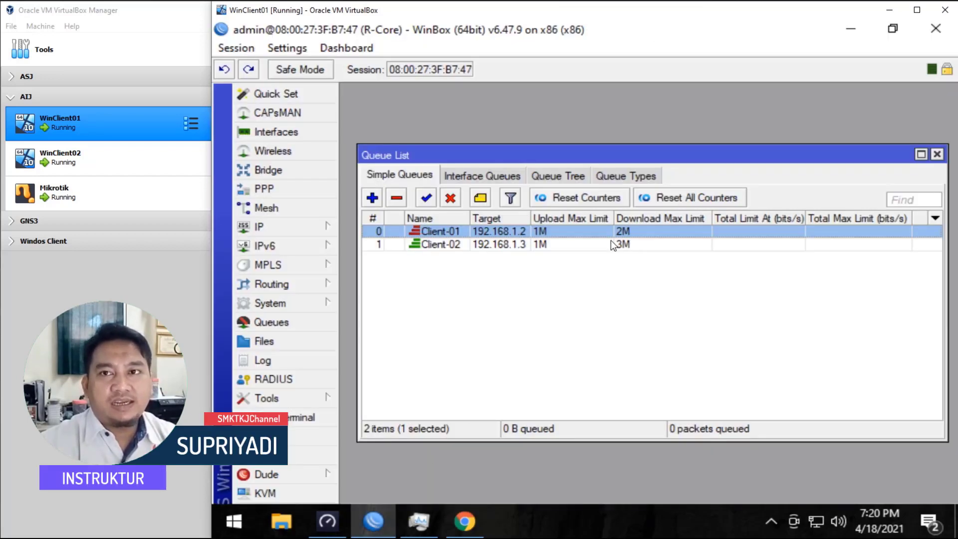
left_click(465, 522)
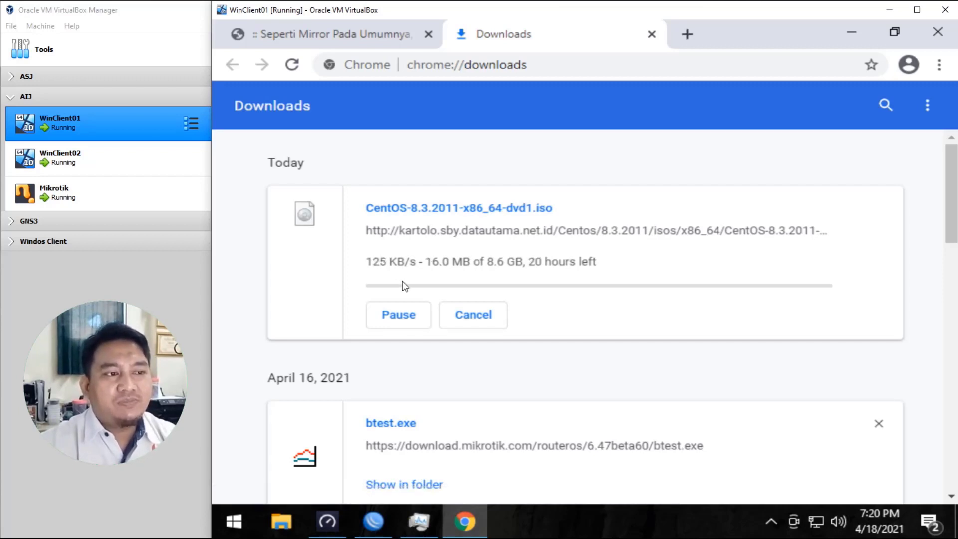
left_click(373, 522)
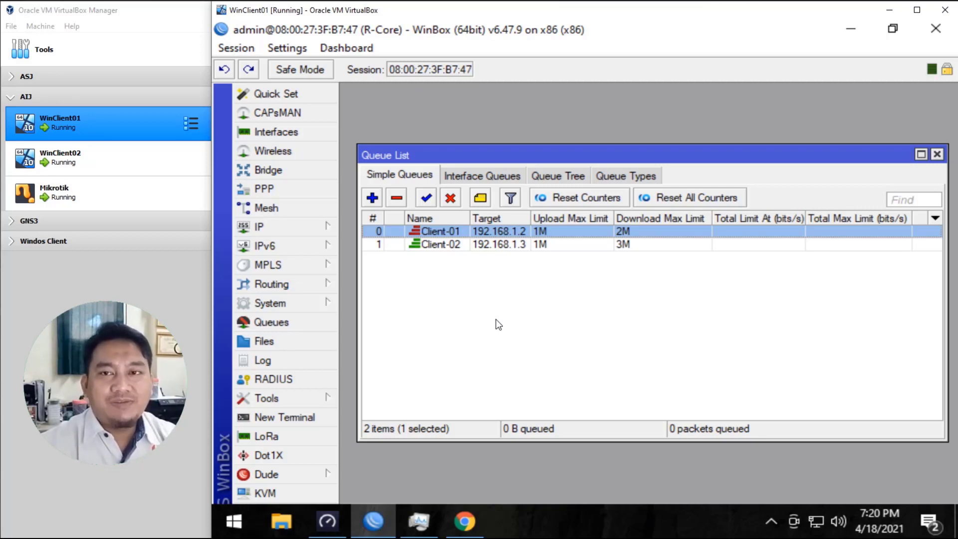
left_click(463, 524)
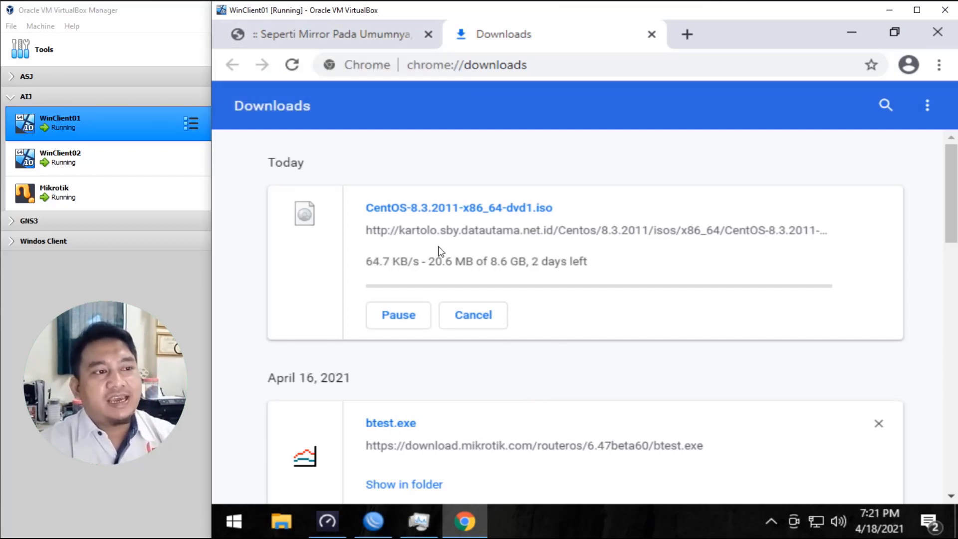
- Start a Command Prompt on WinClient01 and enter the nslookup command without running it
key("super+r")
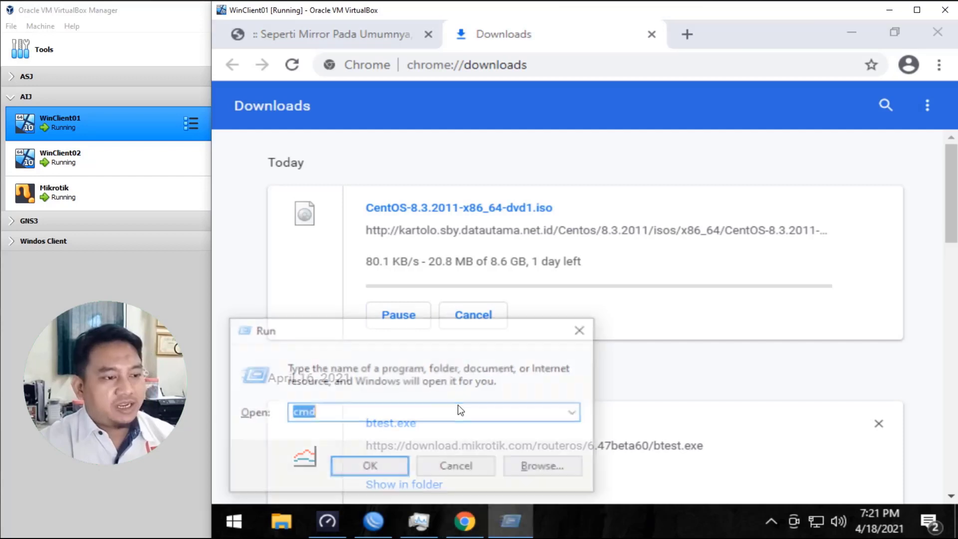
key("Return")
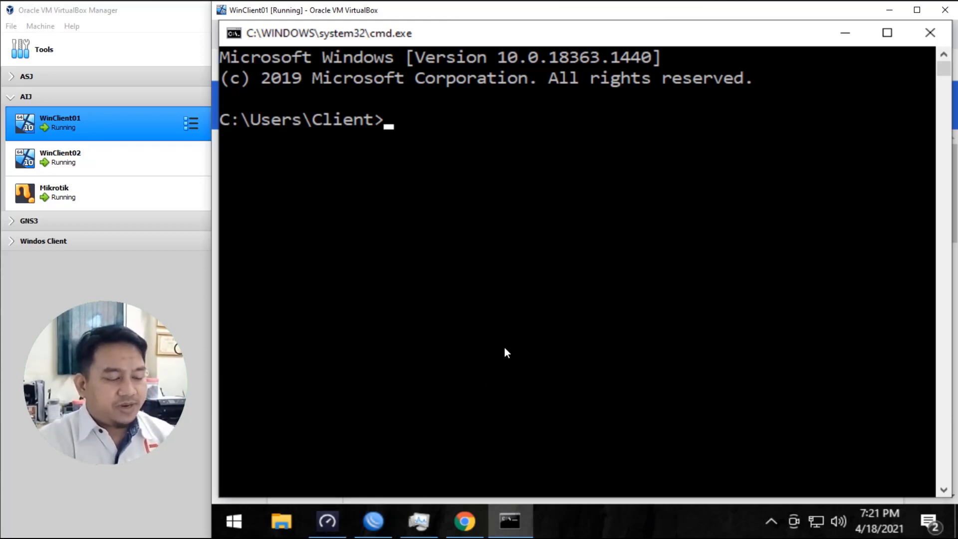
type("nslok")
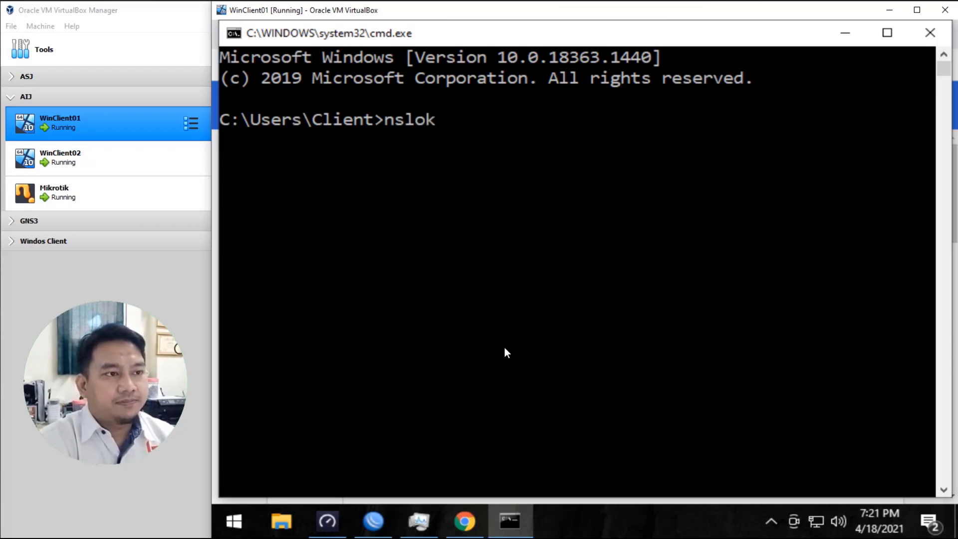
key("BackSpace")
type("oku")
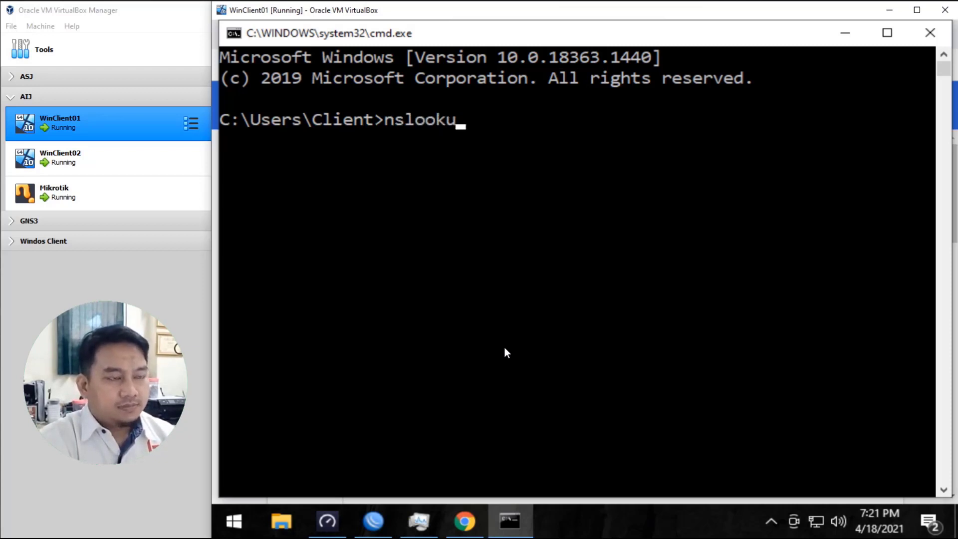
type("p")
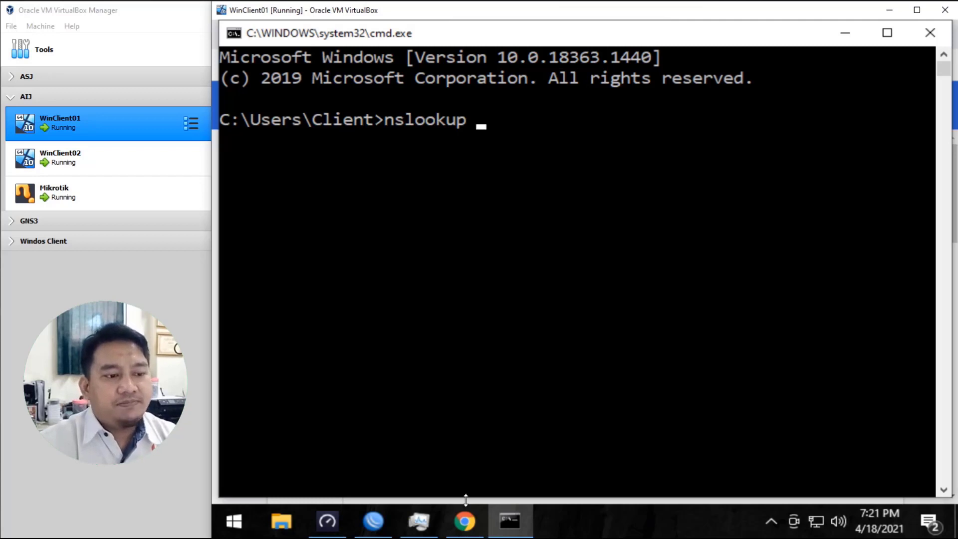
- Return to the mirror page in Chrome and copy the host name kartolo.sby.datautama.net.id from its address
left_click(467, 522)
left_click(345, 28)
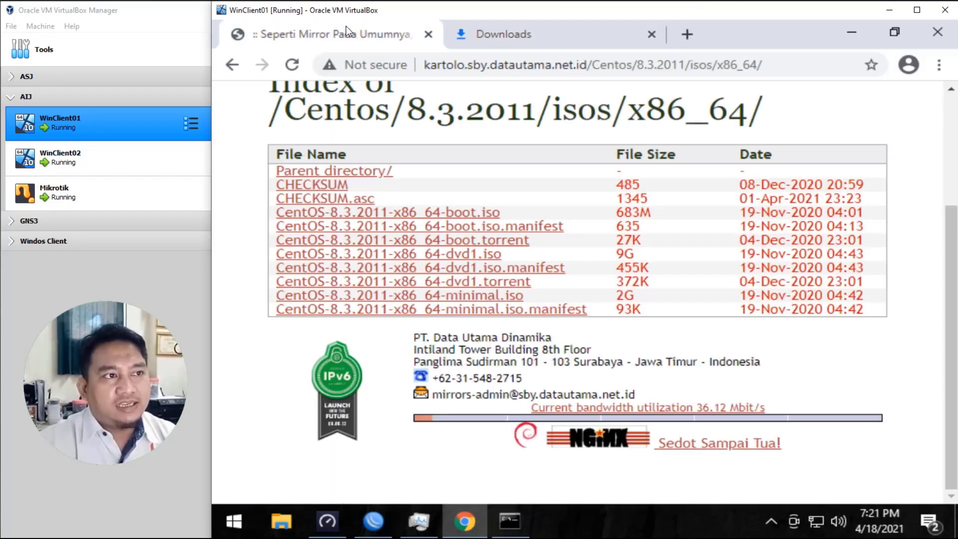
left_click_drag(424, 64, 587, 66)
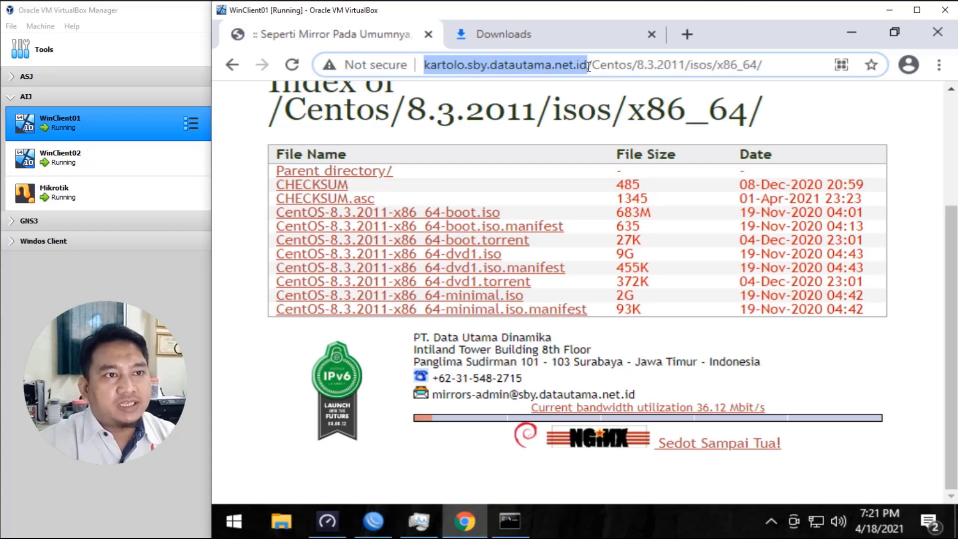
right_click(557, 64)
left_click(585, 157)
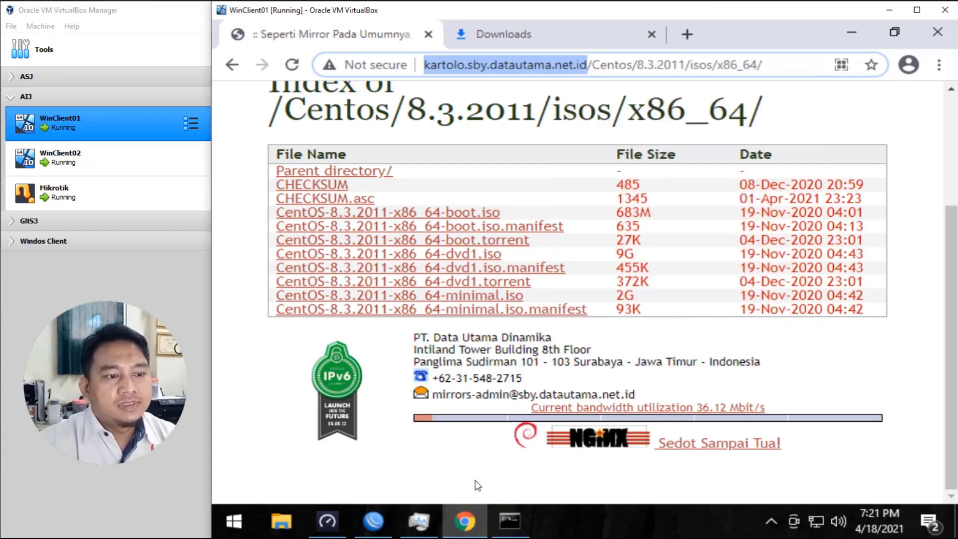
left_click(511, 521)
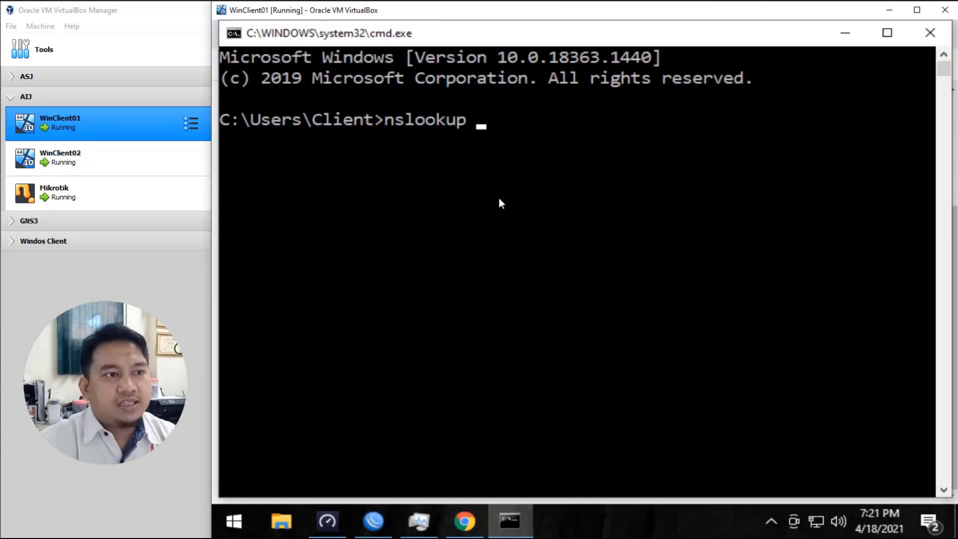
key("ctrl+v")
key("BackSpace")
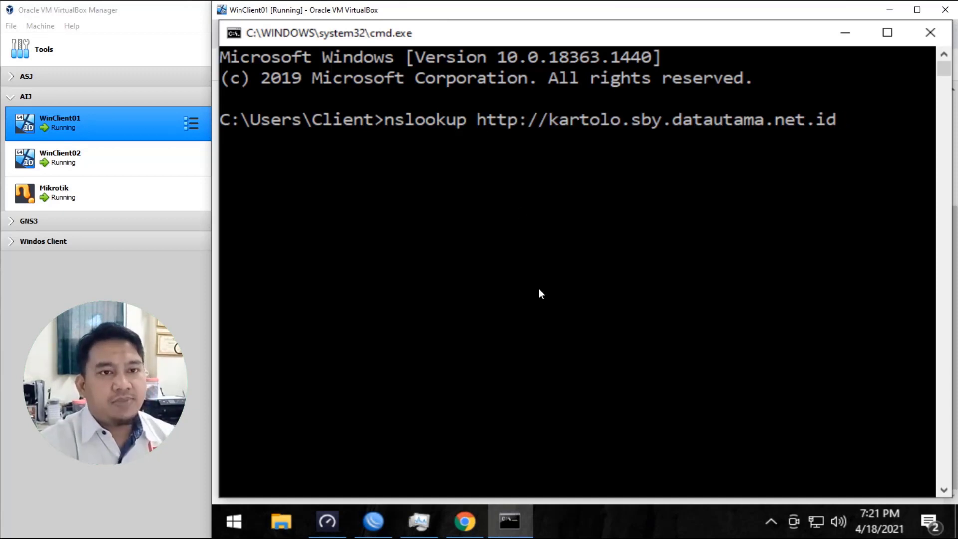
key("ctrl+Left")
key("ctrl+Left")
key("ctrl+Left")
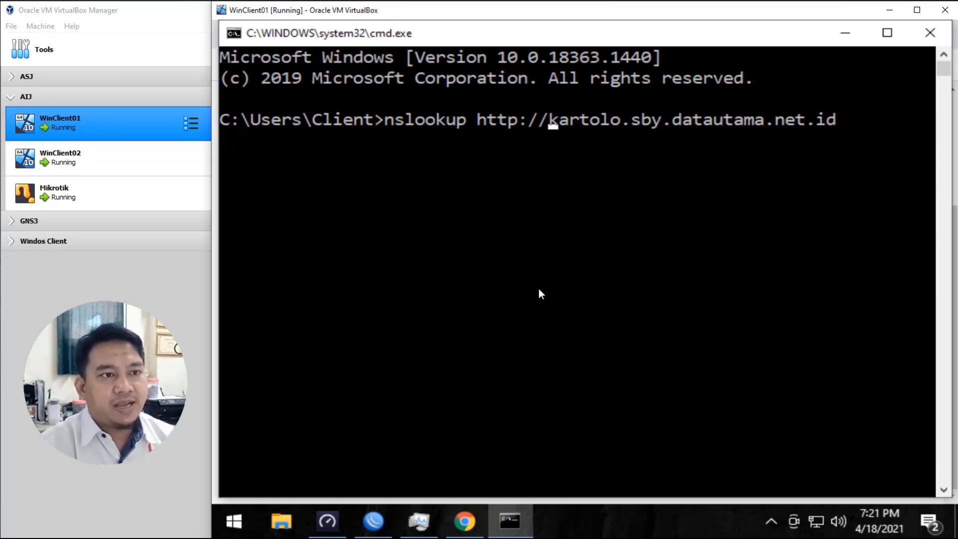
key("BackSpace")
key("BackSpace")
key("BackSpace")
key("BackSpace")
key("BackSpace")
key("BackSpace")
key("BackSpace")
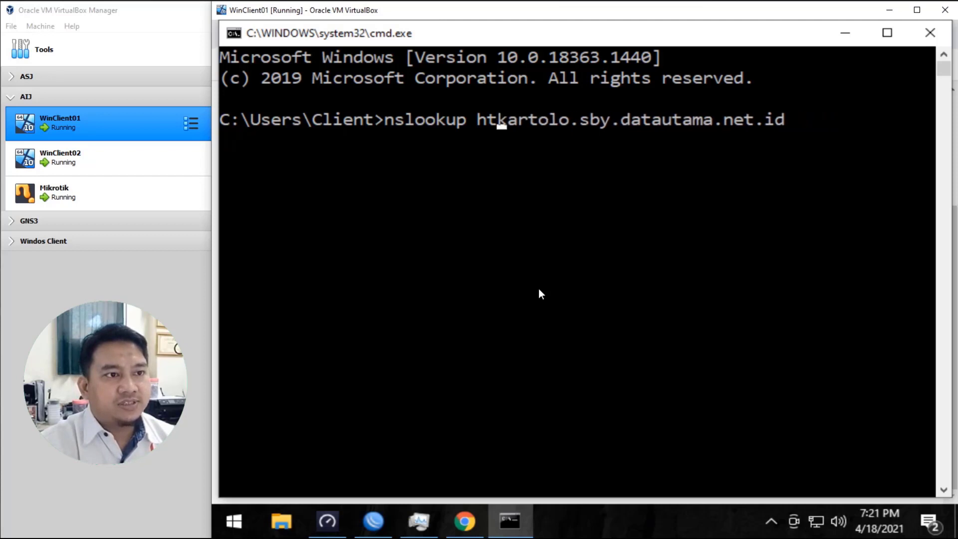
key("Return")
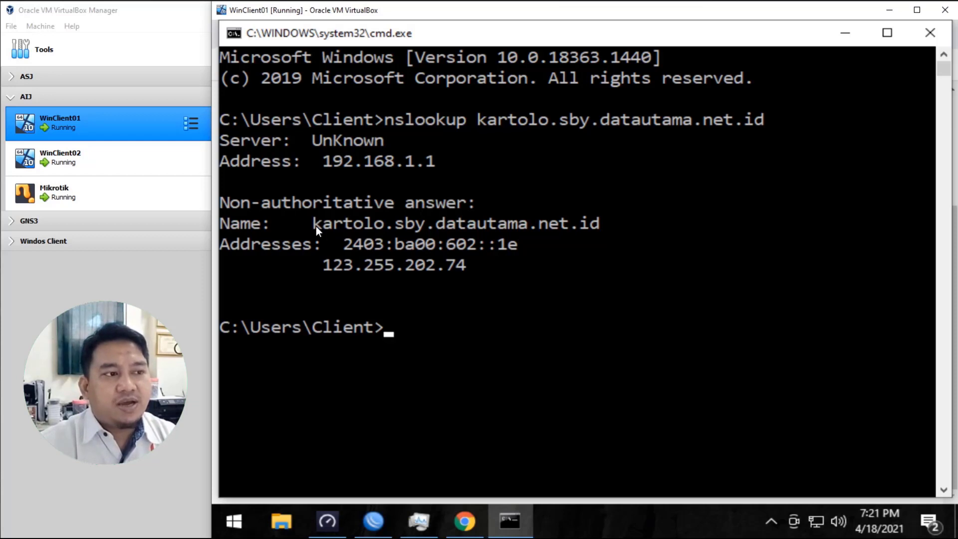
left_click_drag(316, 226, 594, 227)
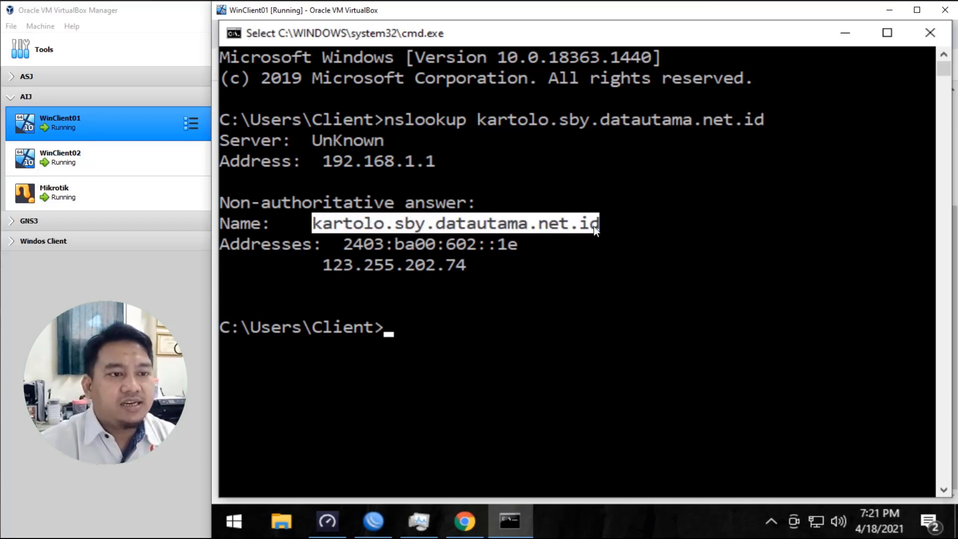
- Copy the mirror's IPv4 address 123.255.202.74 from the nslookup output in Command Prompt
left_click_drag(325, 268, 462, 268)
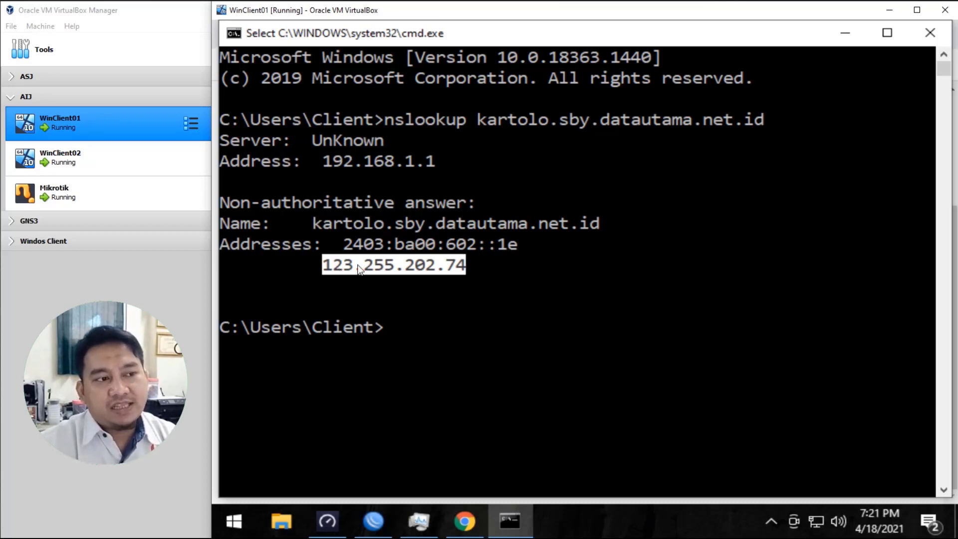
right_click(379, 269)
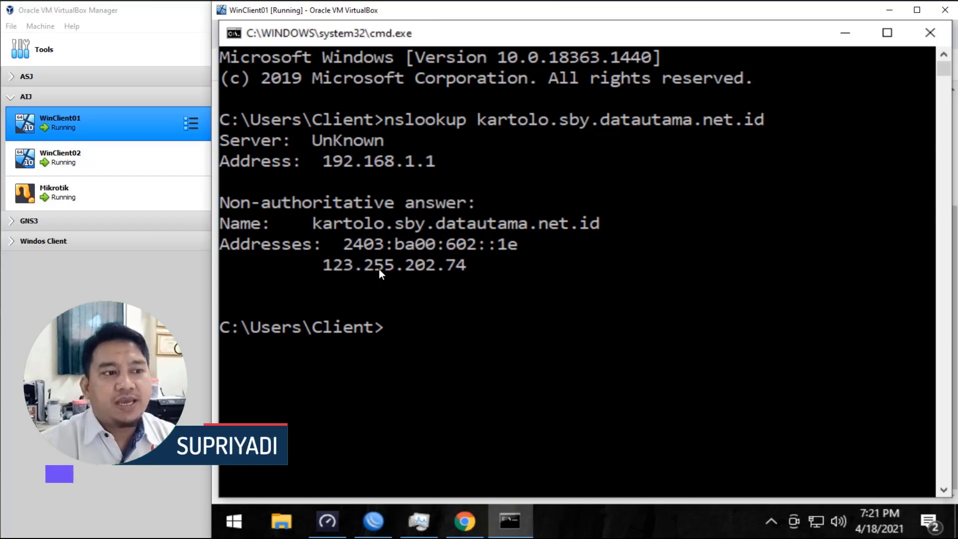
left_click(330, 266)
left_click_drag(331, 268, 463, 272)
key("super+c")
right_click(438, 270)
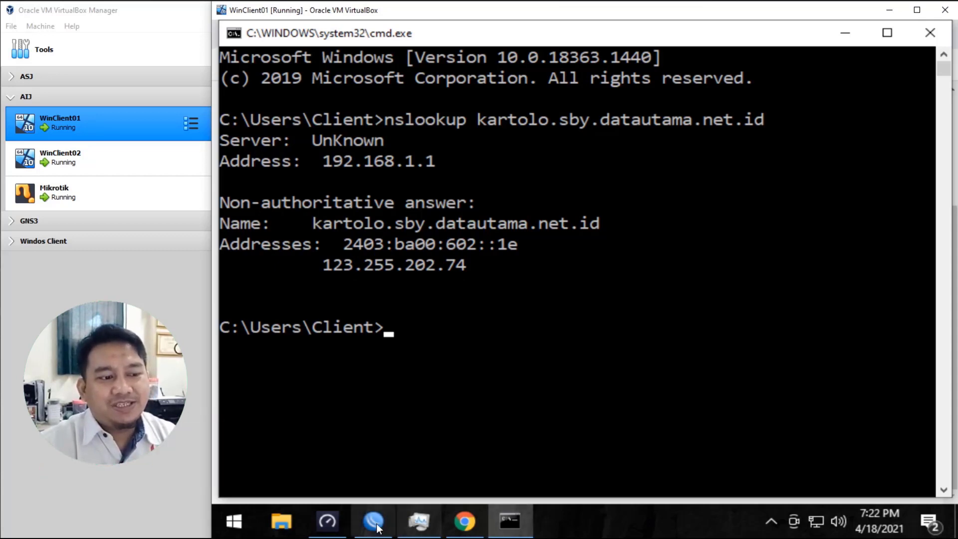
- Switch to WinBox, open a new terminal on the router and continue past the startup notice to the command line
mouse_move(372, 530)
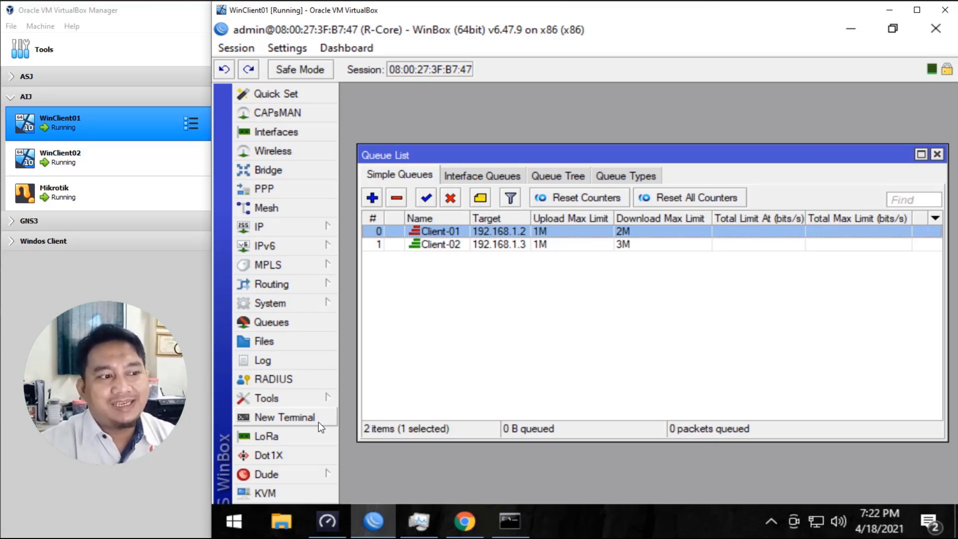
left_click(318, 421)
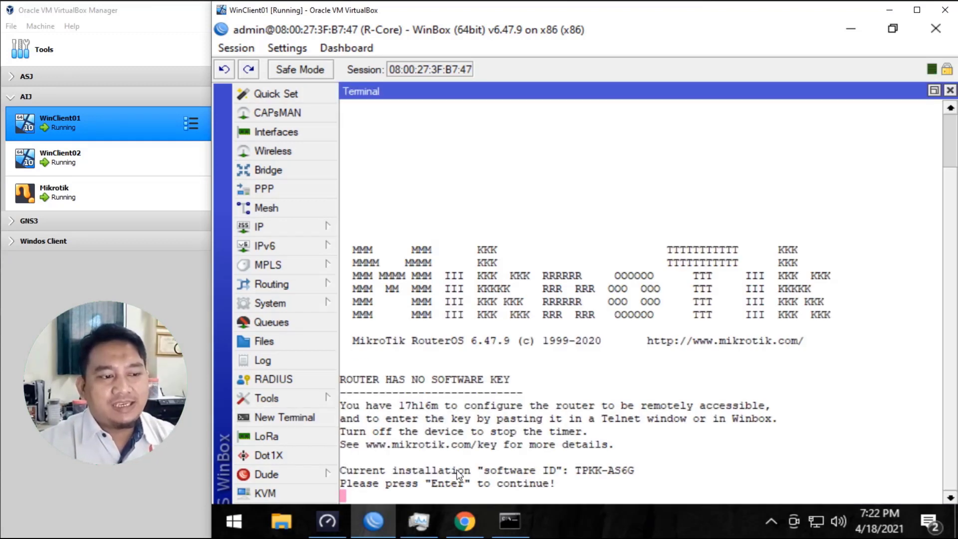
key("Return")
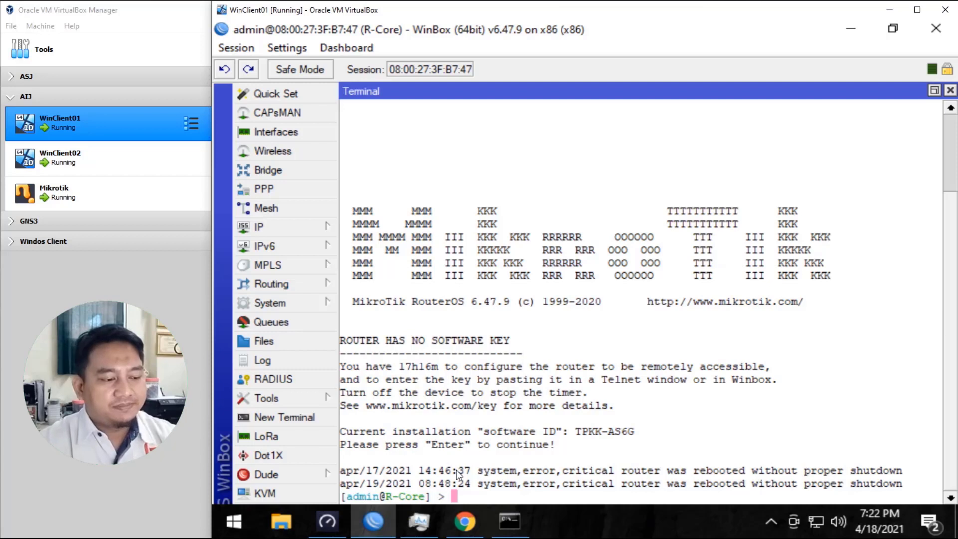
- Begin a queue simple add command in the router terminal with name=Down-kartolo
type("qu")
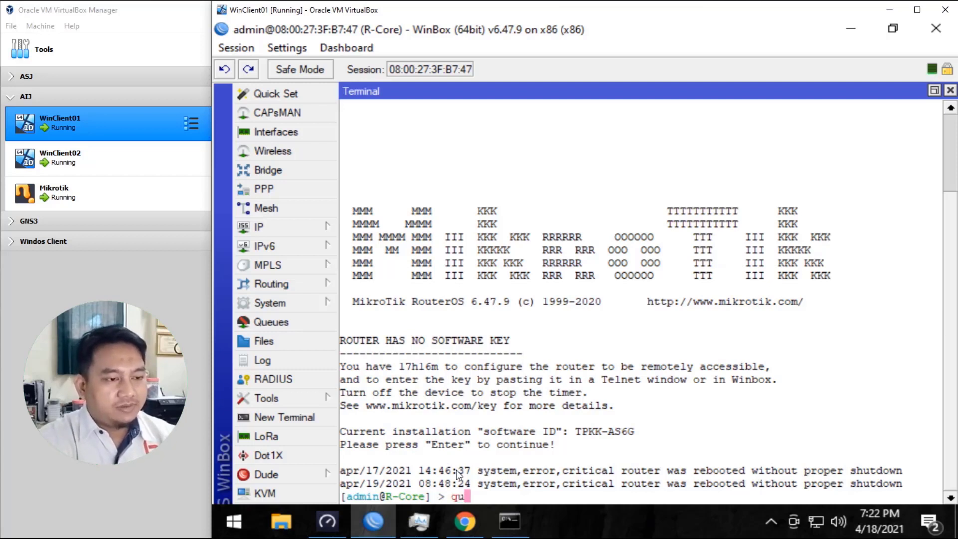
type("eue simple ")
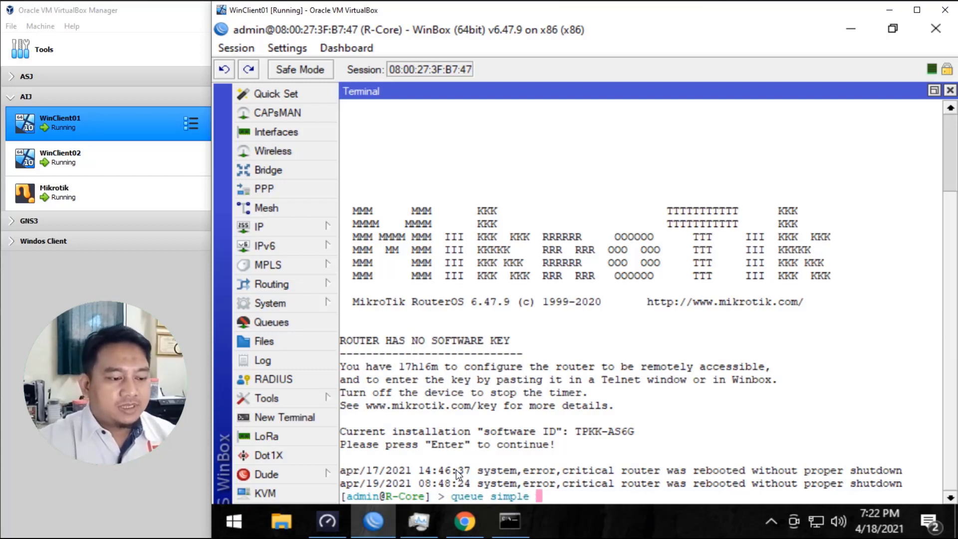
type("add ba")
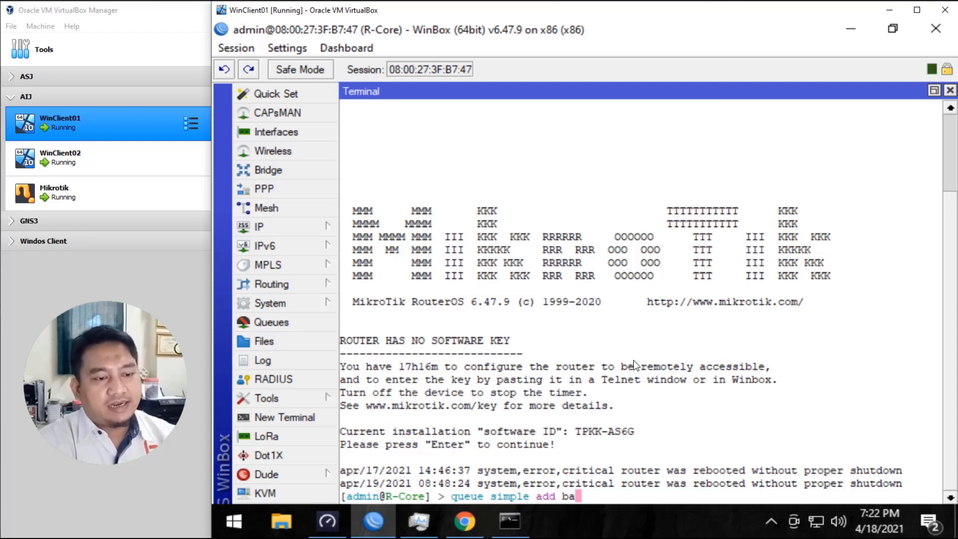
key("BackSpace")
key("BackSpace")
type("na")
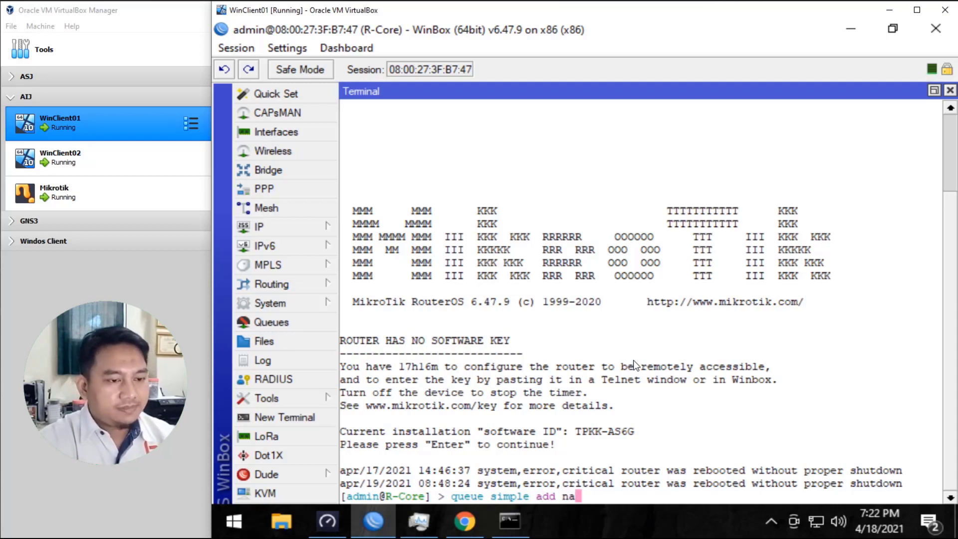
type("me=")
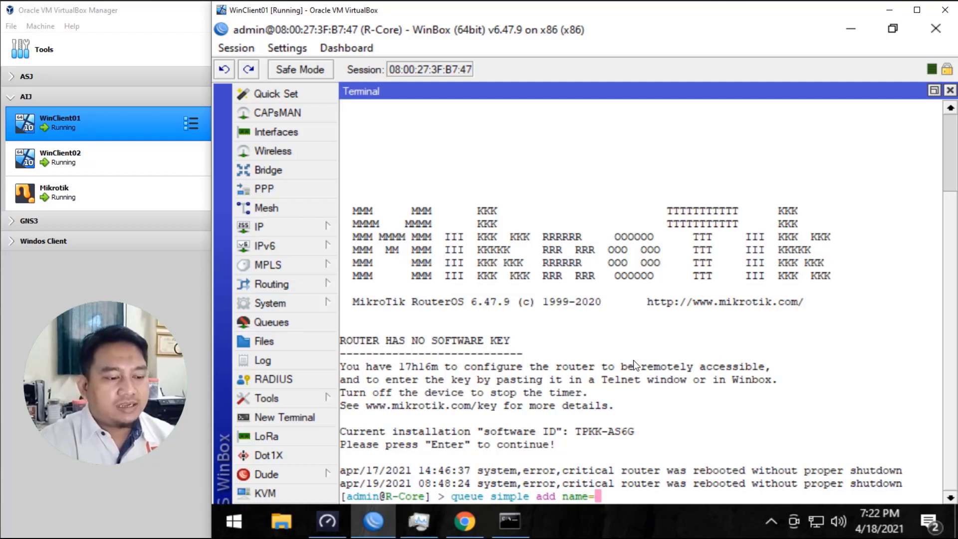
type("Dow")
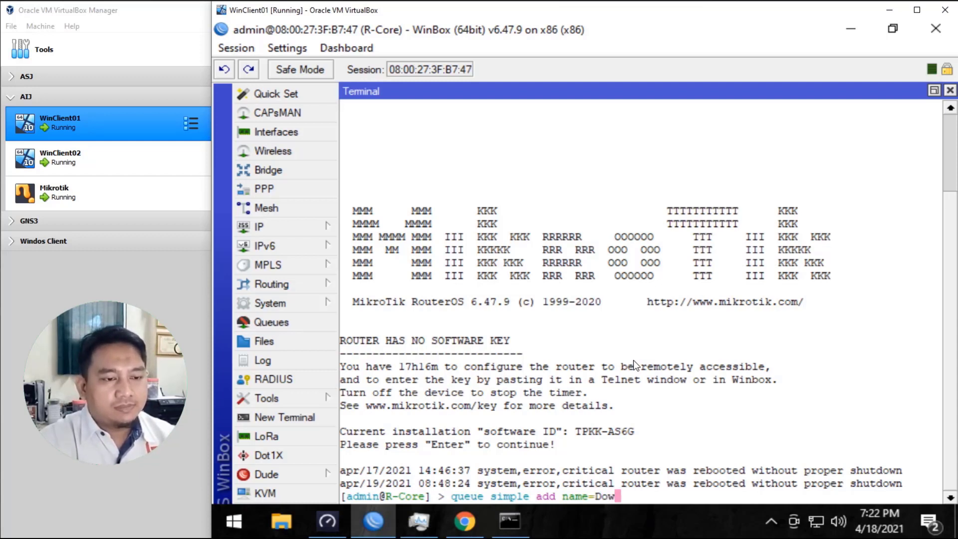
type("n-")
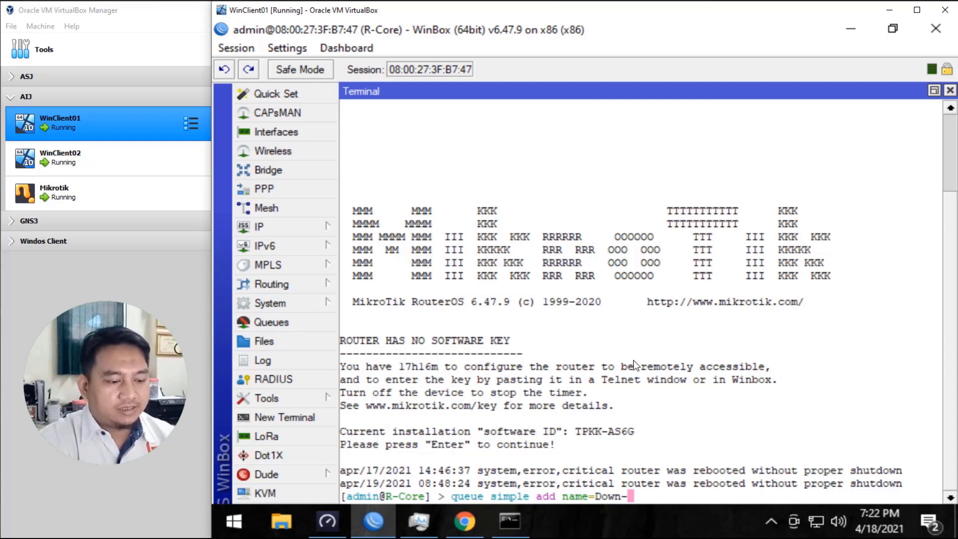
type("kartolo")
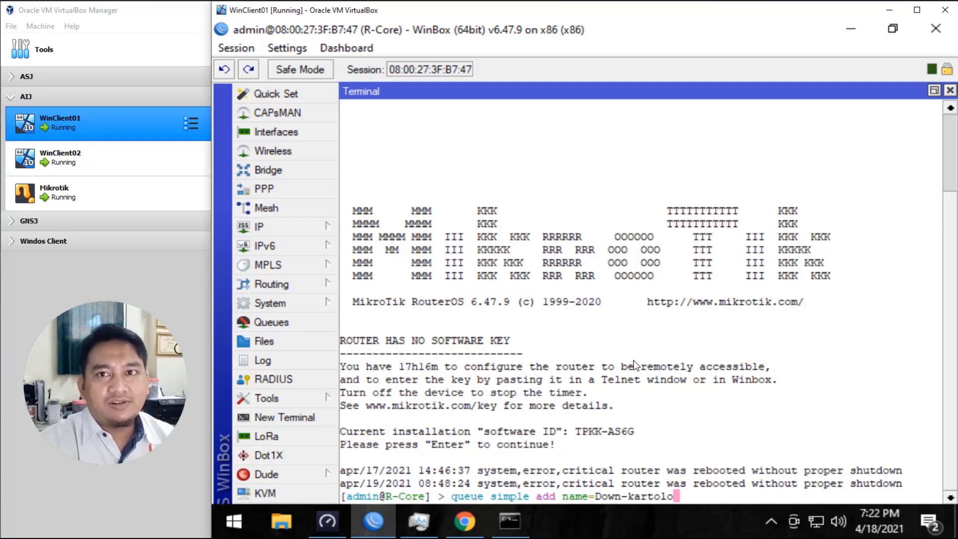
- Extend the queue command with target=192.168.1.0/24 and dst= followed by the copied address 123.255.202.74
type("target=")
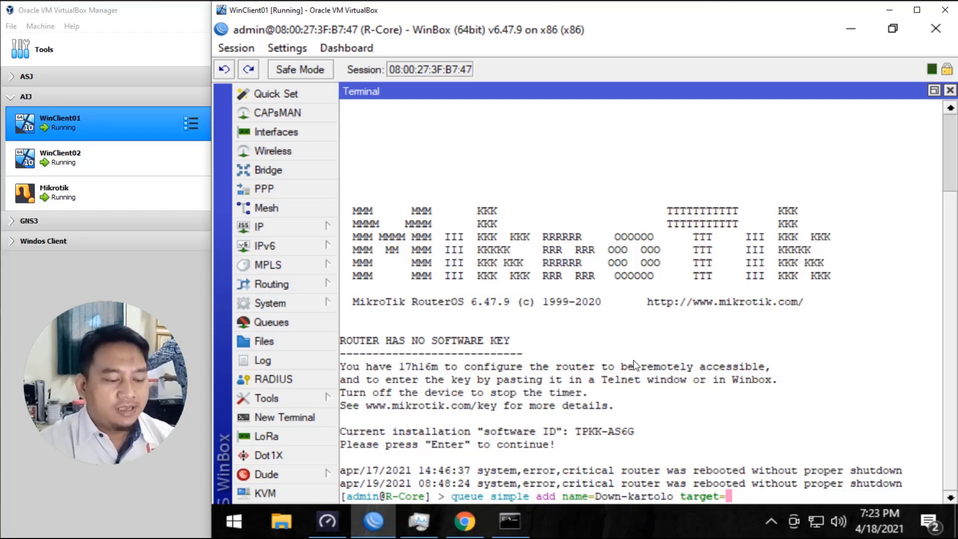
type("19")
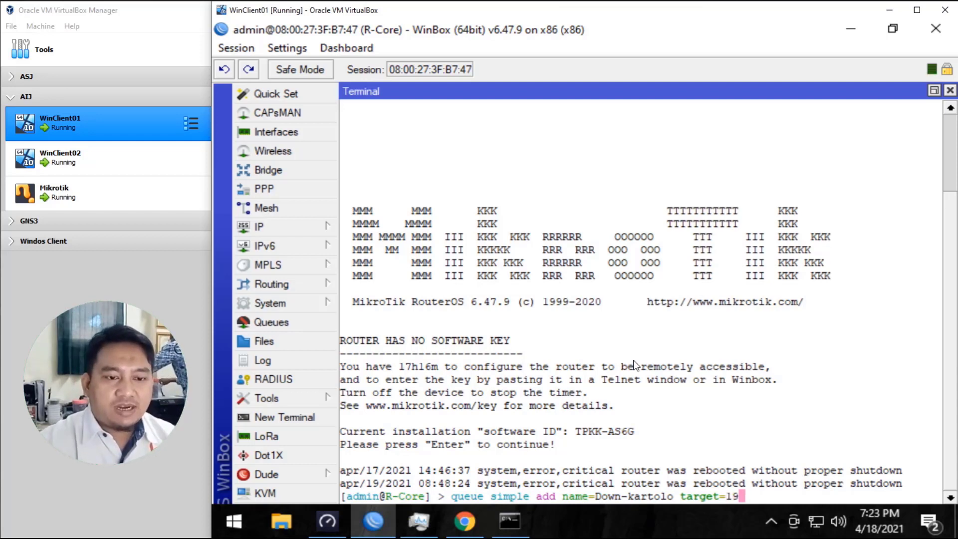
type("2.168.")
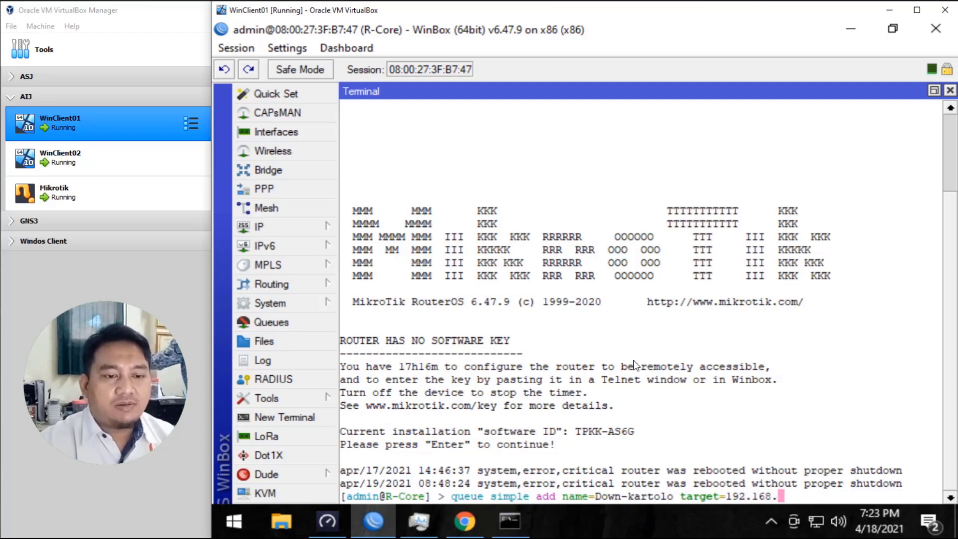
type("1.0/")
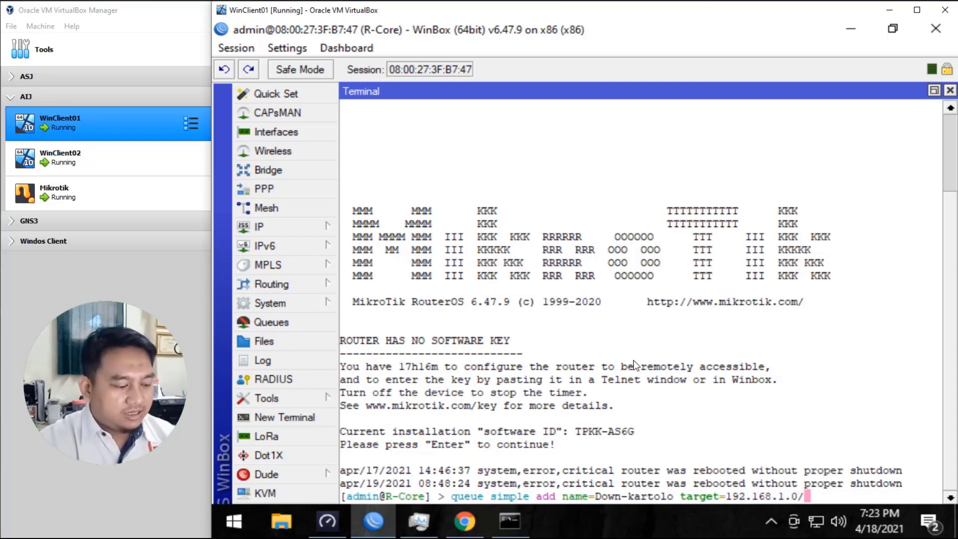
type("24")
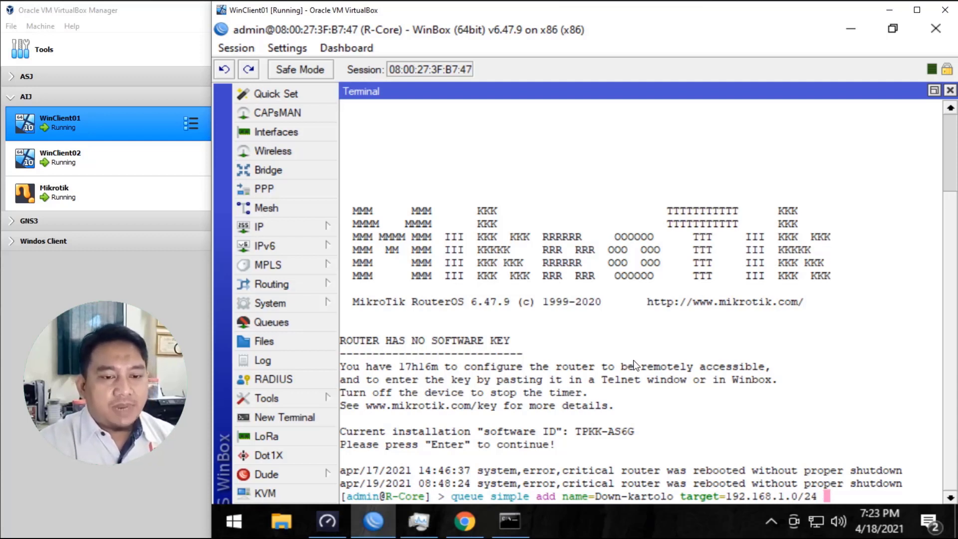
type(" dst=")
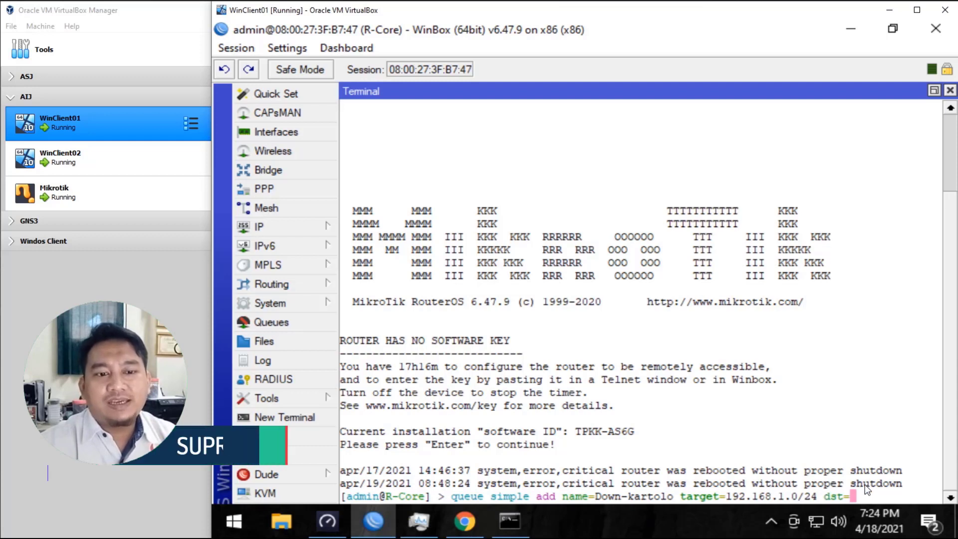
right_click(864, 451)
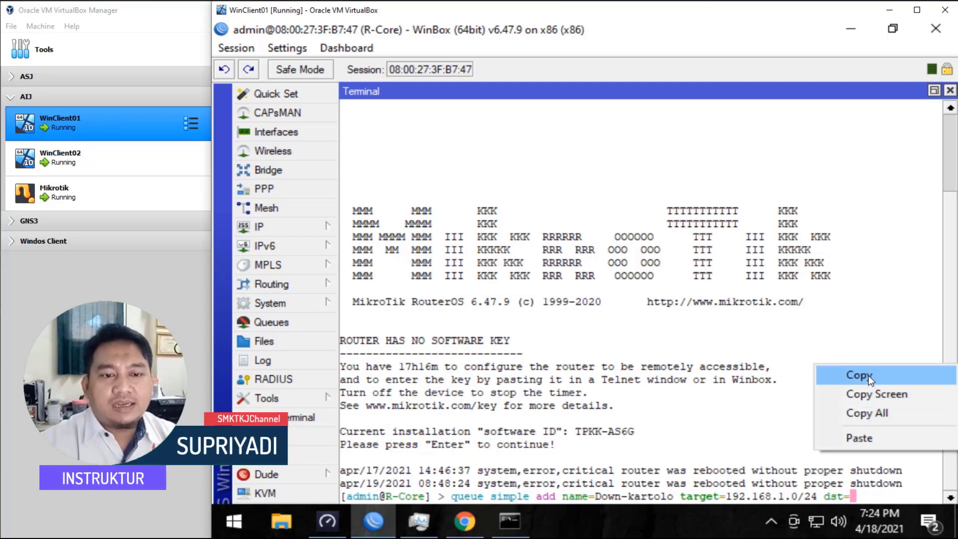
left_click(864, 439)
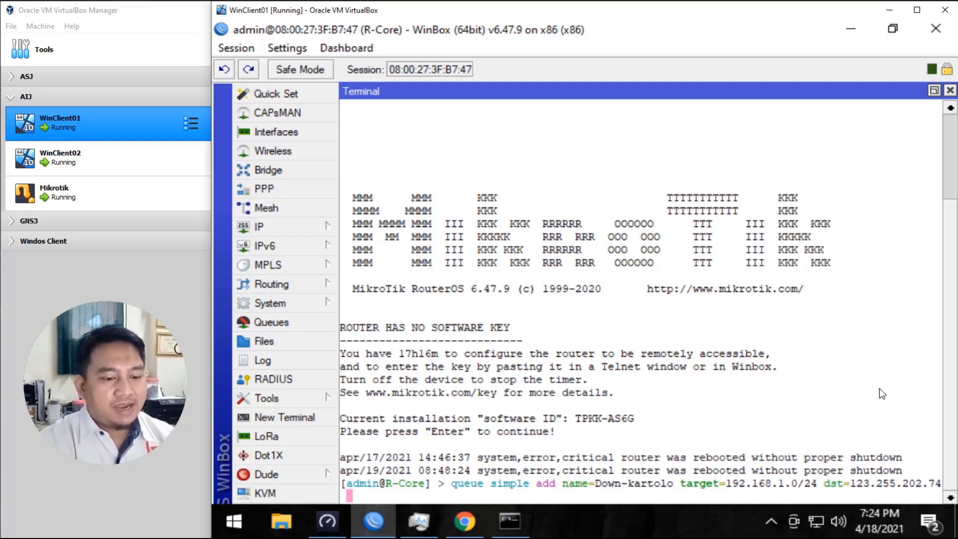
- Complete the queue command with max-limit=10M/100M and run it to add the Down-kartolo queue
type("max-limit=")
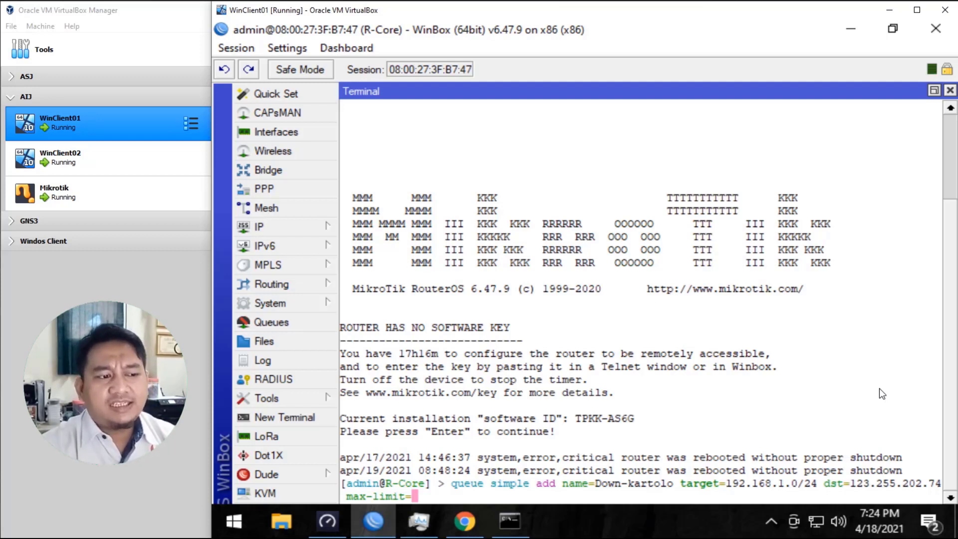
type("100")
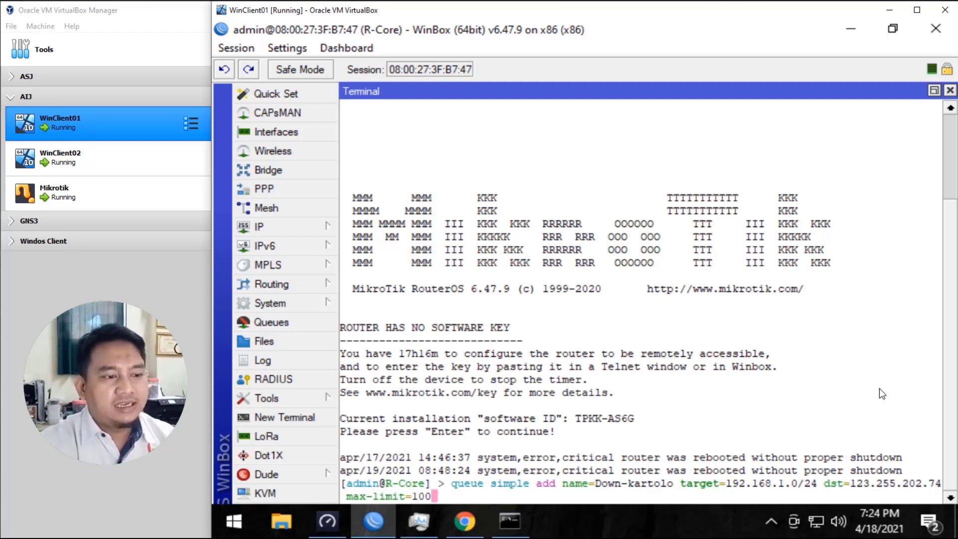
type("M")
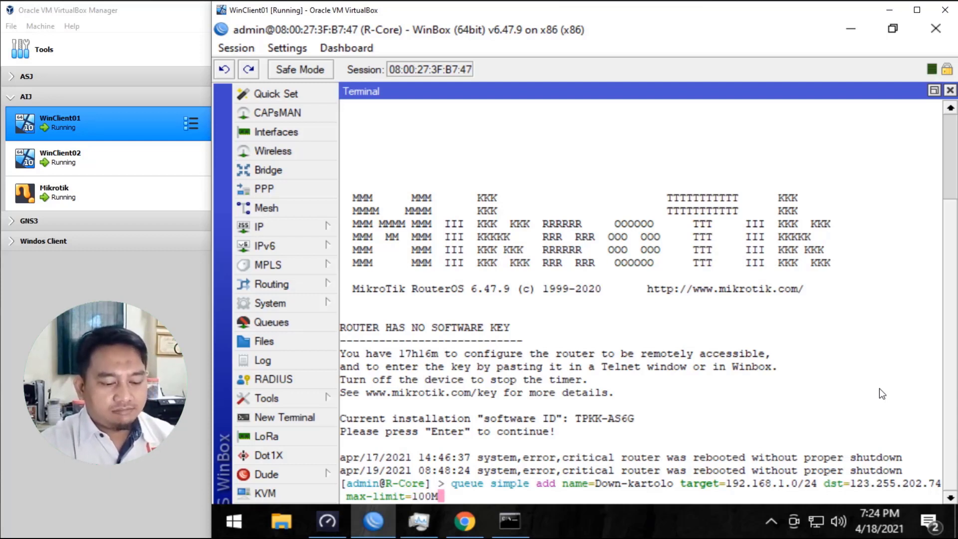
type("/")
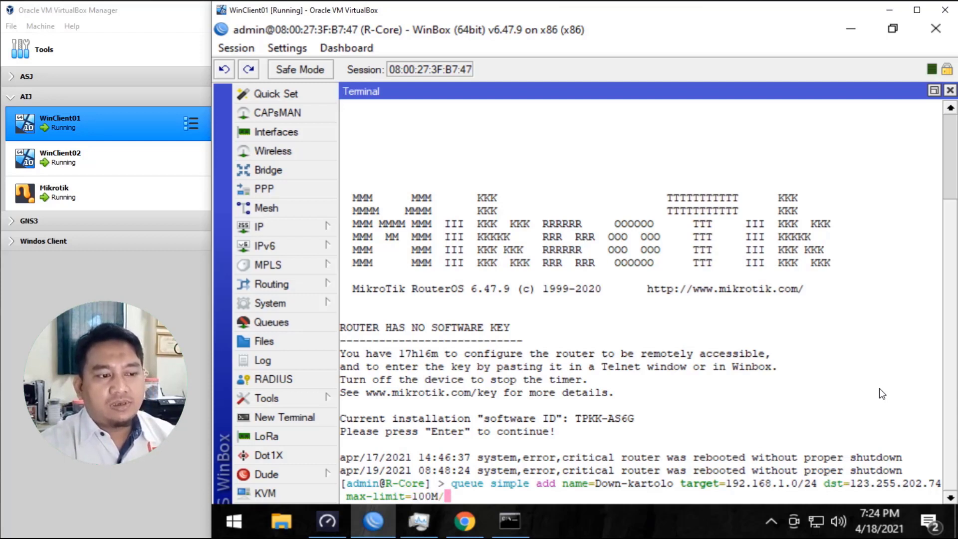
key("Left")
key("Left")
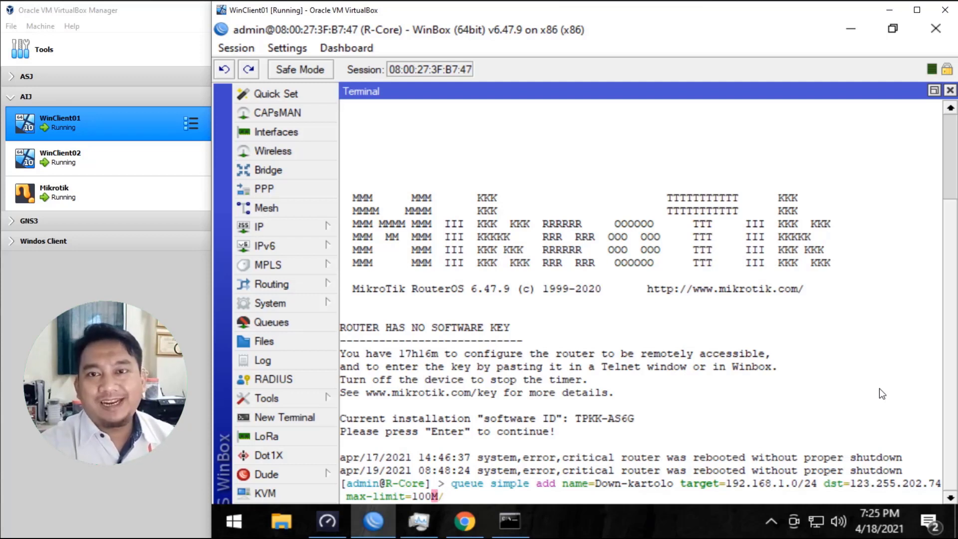
key("BackSpace")
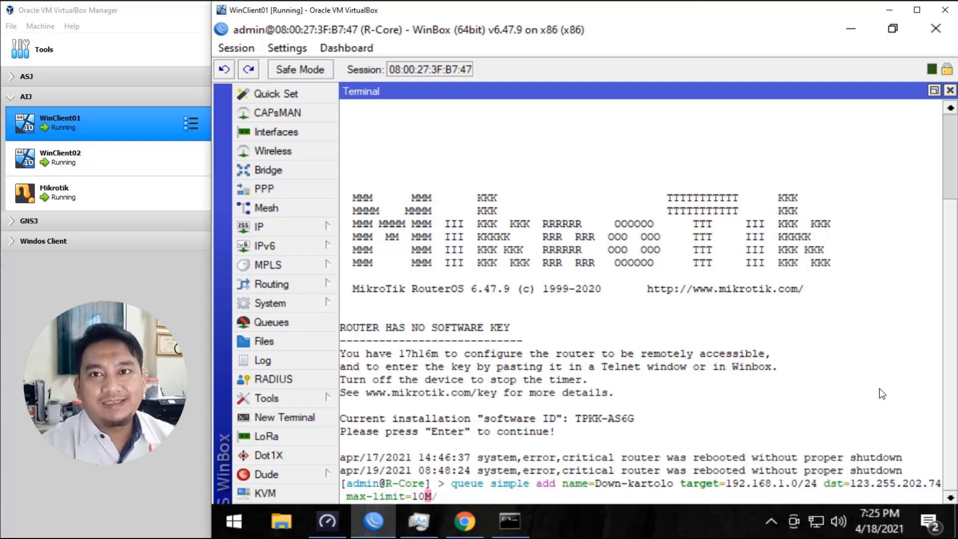
key("Right")
key("Right")
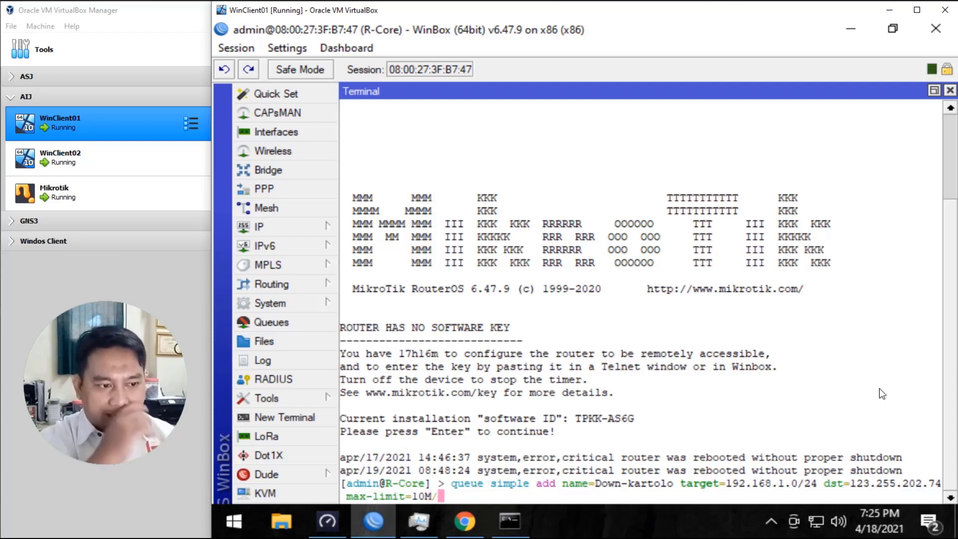
type("100")
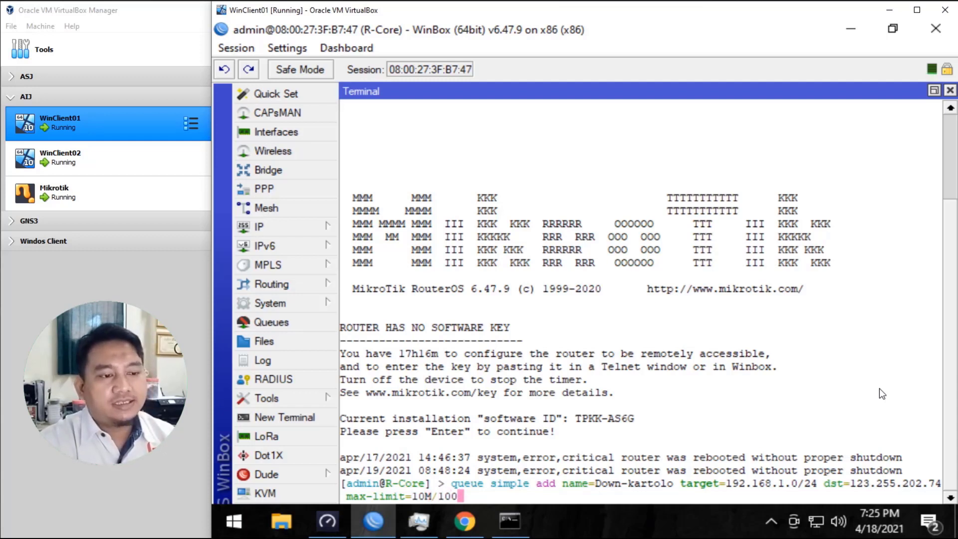
type("M")
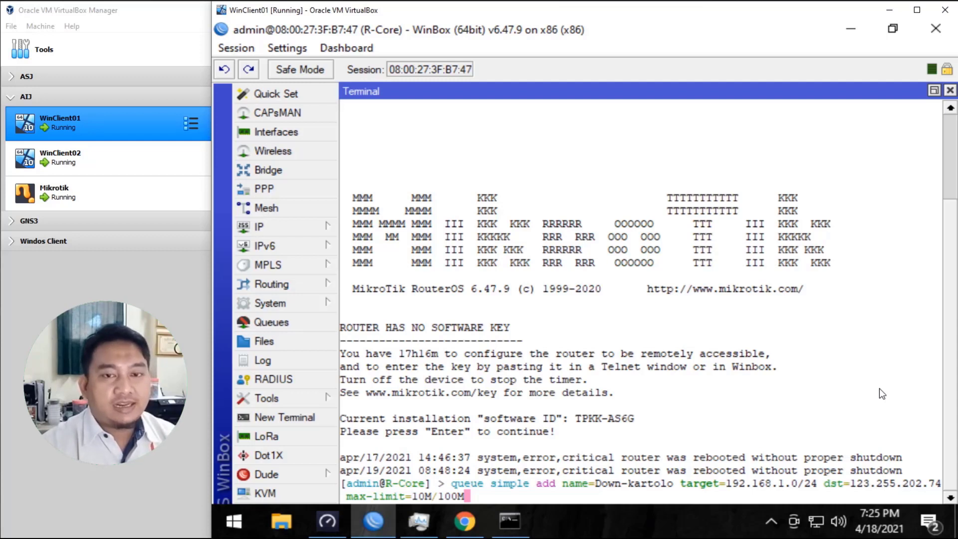
key("Return")
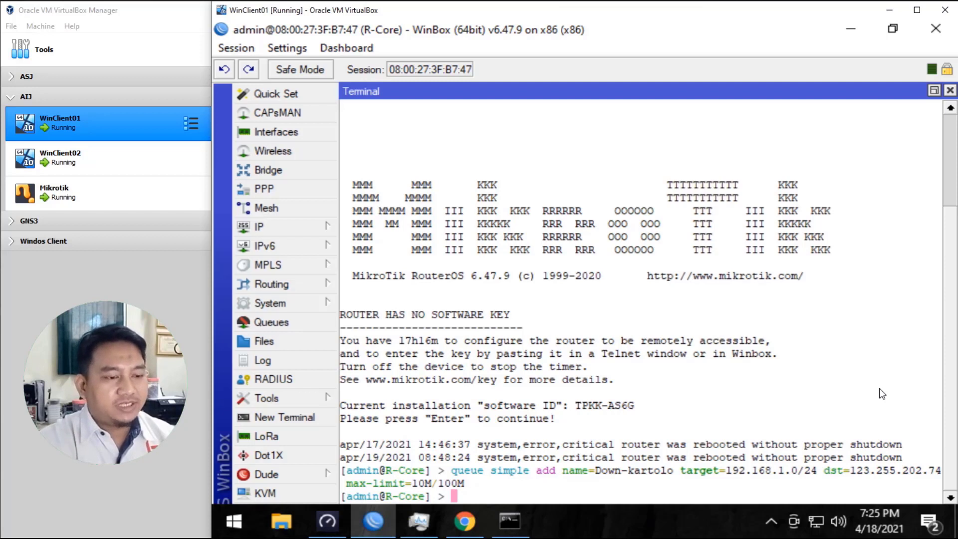
- Enter the queue simple level of the router's command line
type("qu")
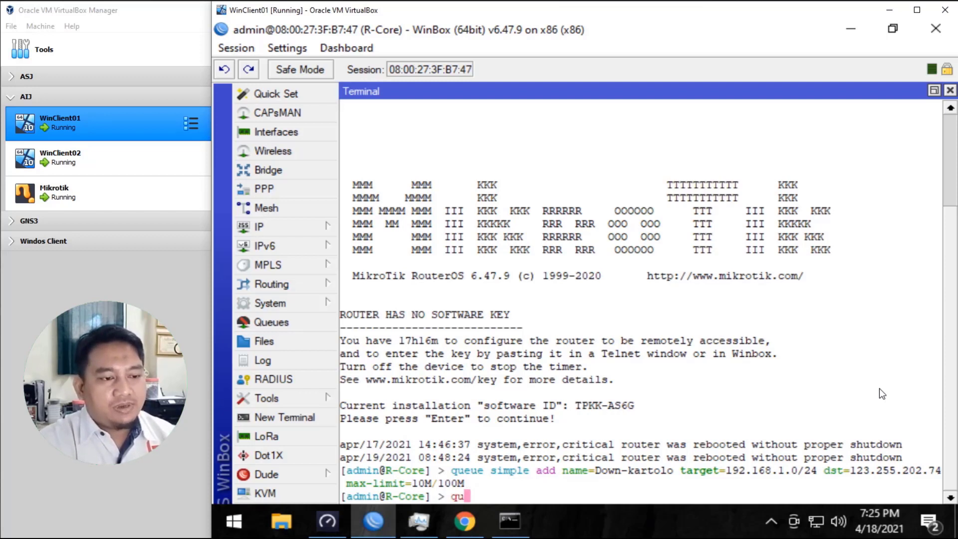
type("eue s")
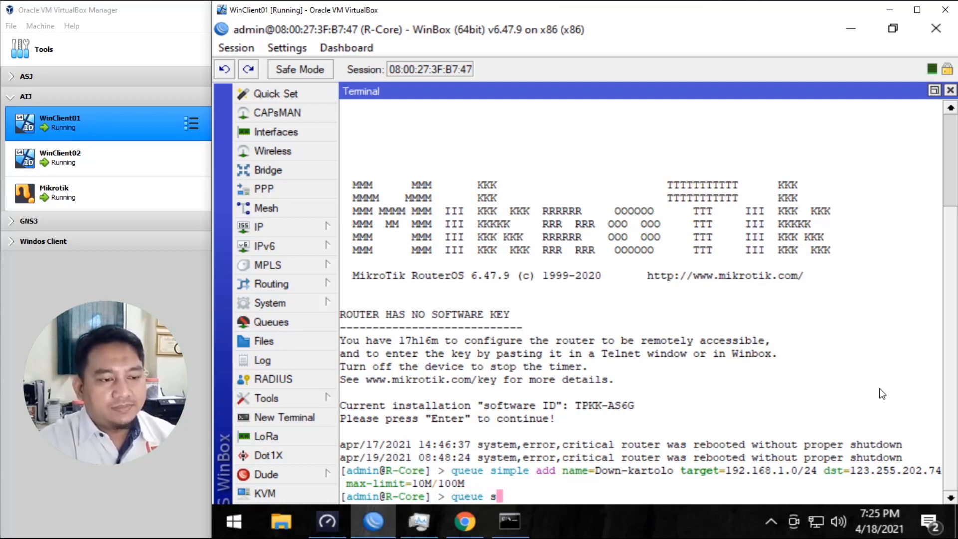
key("Tab")
key("Return")
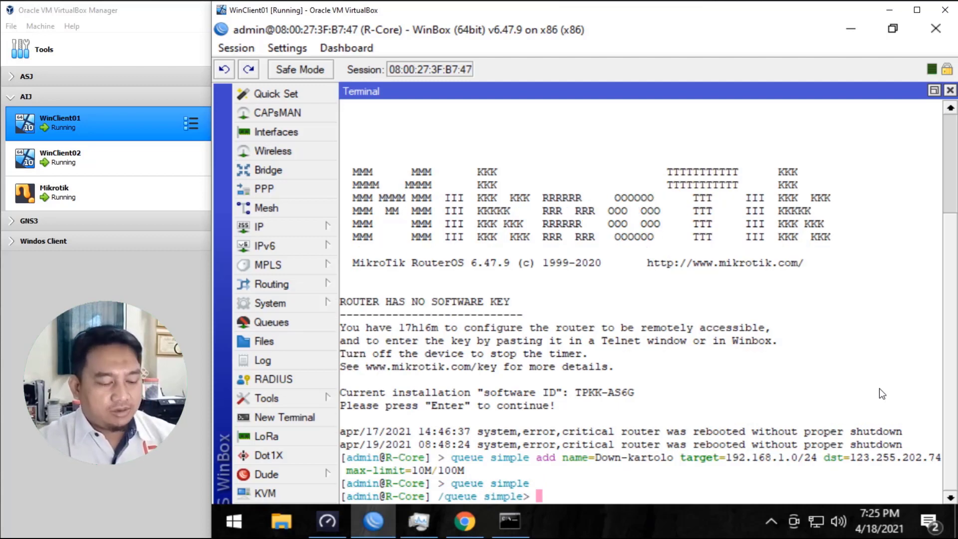
- Print the list of simple queues in the terminal and return to the root command level
type("print")
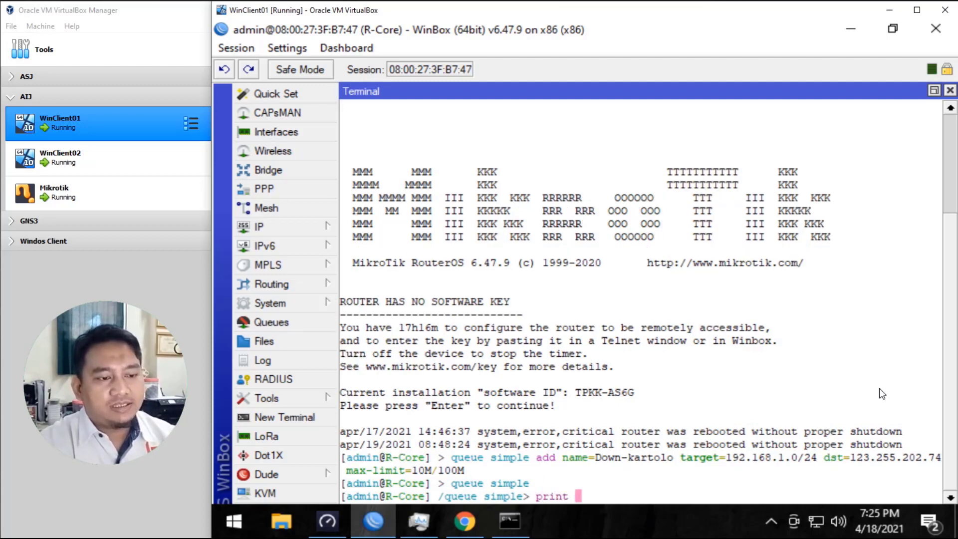
key("Return")
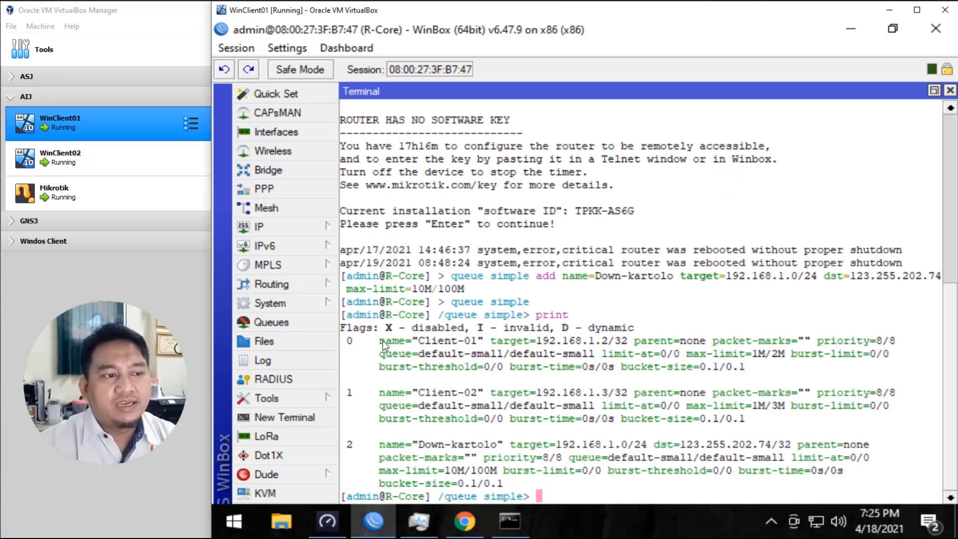
type("..")
key("Return")
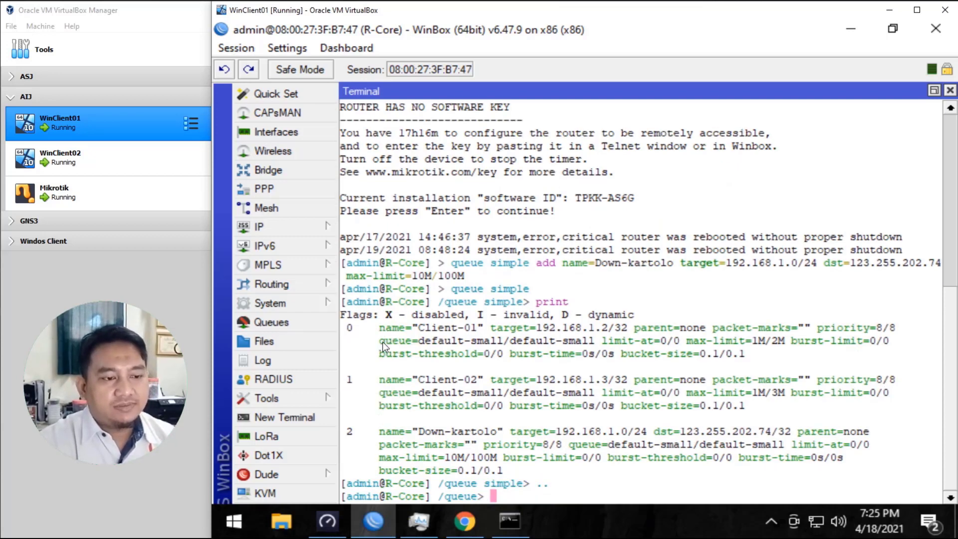
type("..")
key("Return")
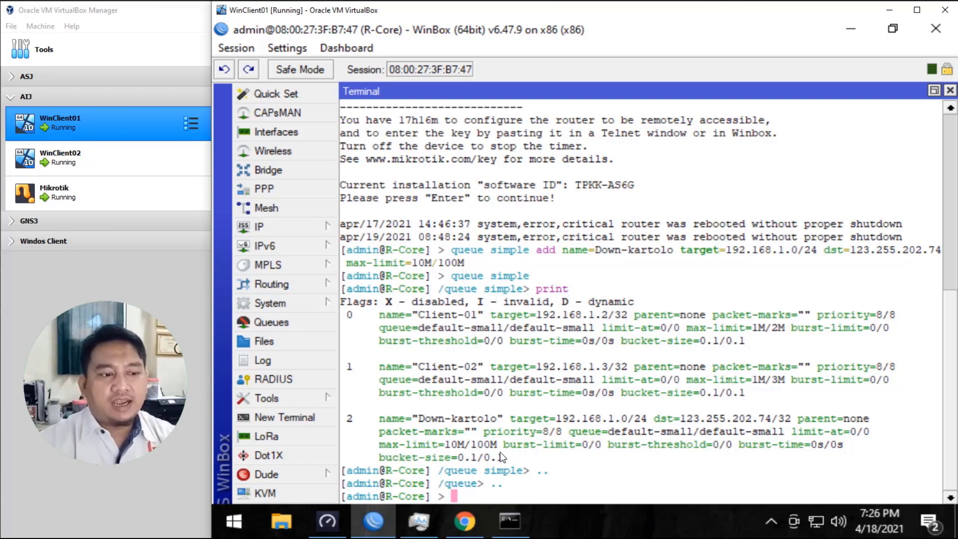
- Cancel the running CentOS-8.3.2011-x86_64-dvd1.iso download in Chrome, start it again from the kartolo mirror and show all downloads
left_click(462, 529)
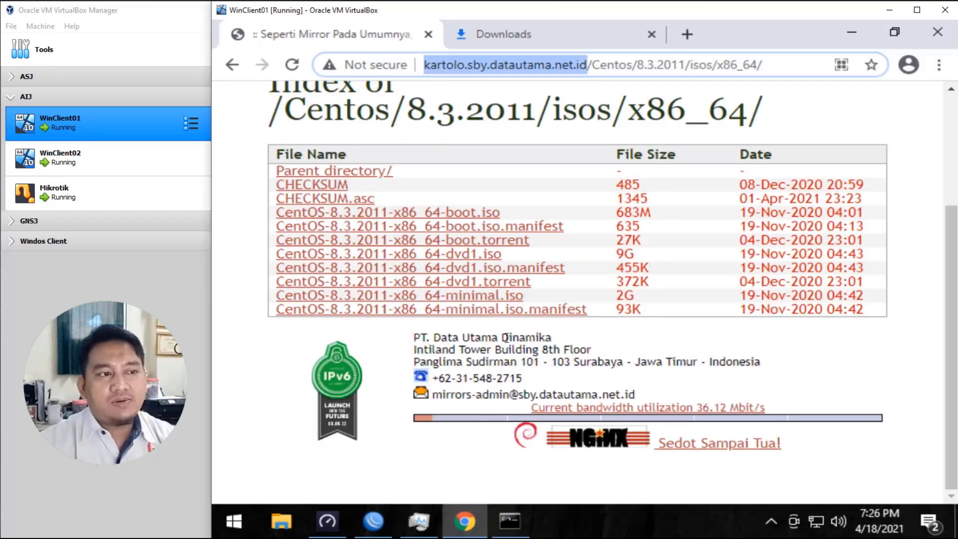
left_click(511, 36)
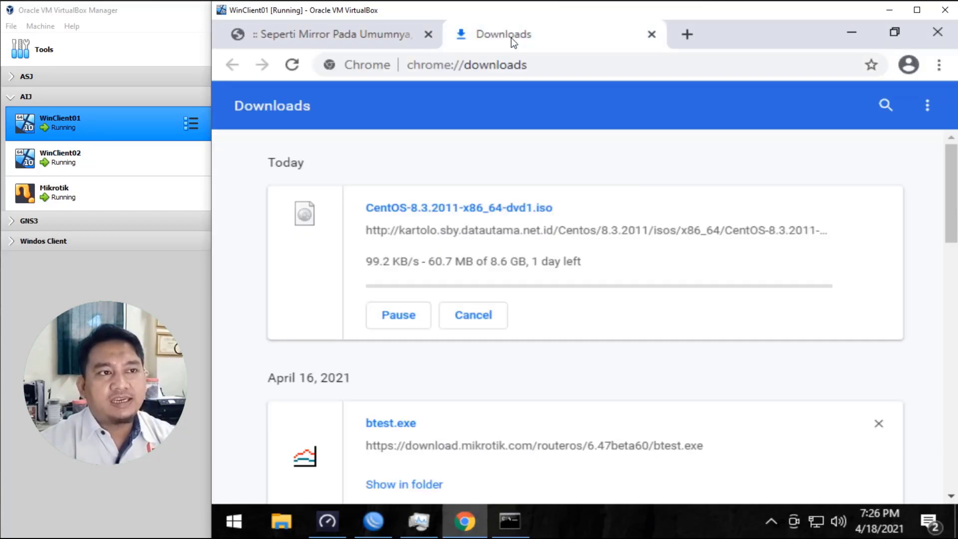
left_click(469, 318)
left_click(379, 38)
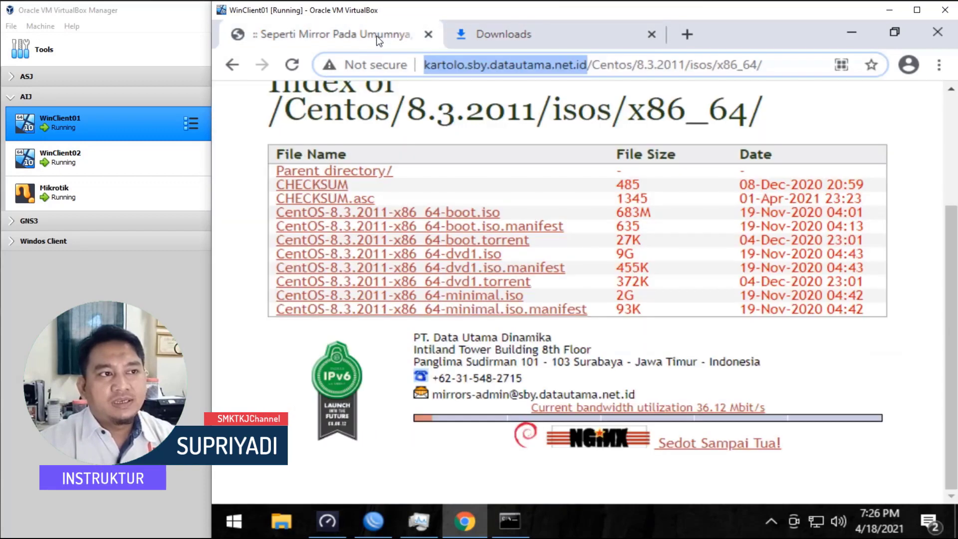
left_click(482, 256)
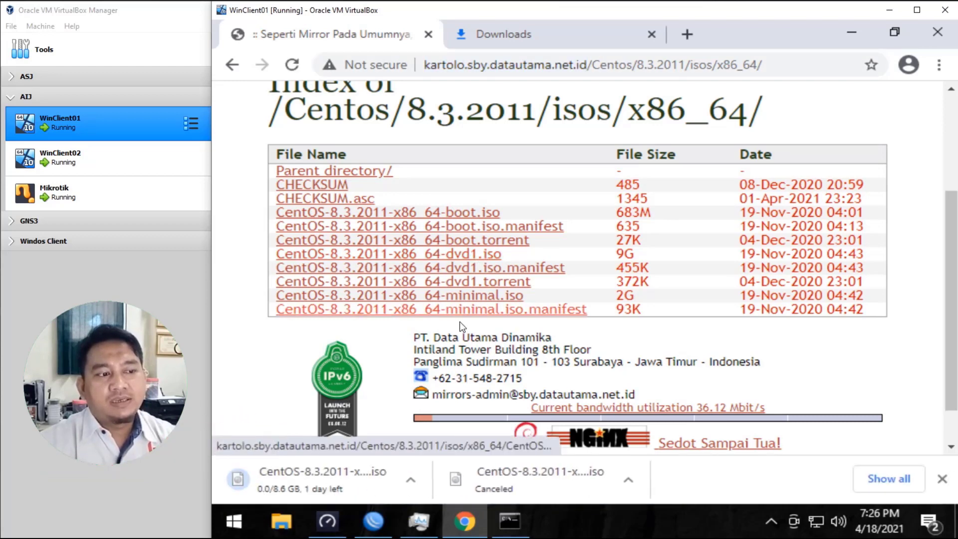
left_click(881, 478)
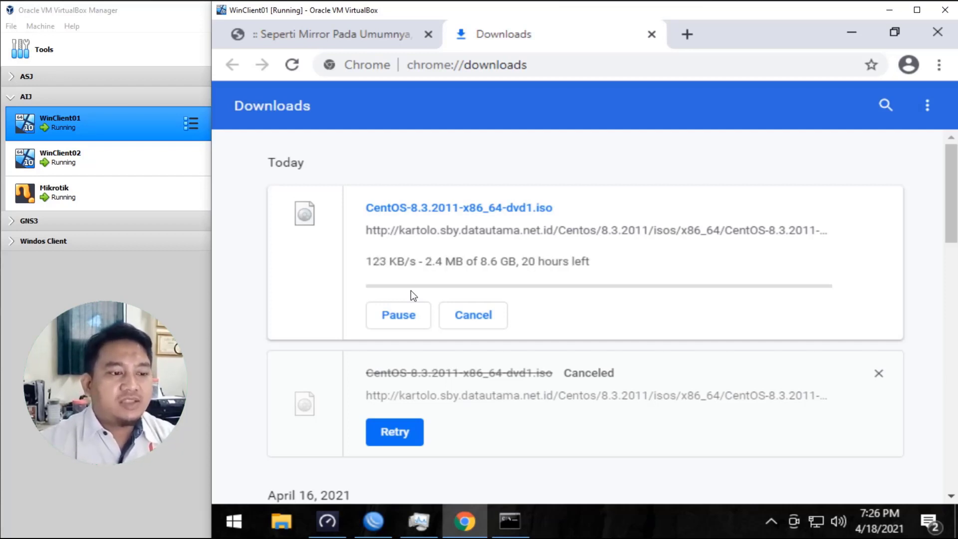
- Switch to WinBox and examine the number and name of the Down-kartolo entry in the terminal's queue list
left_click(374, 522)
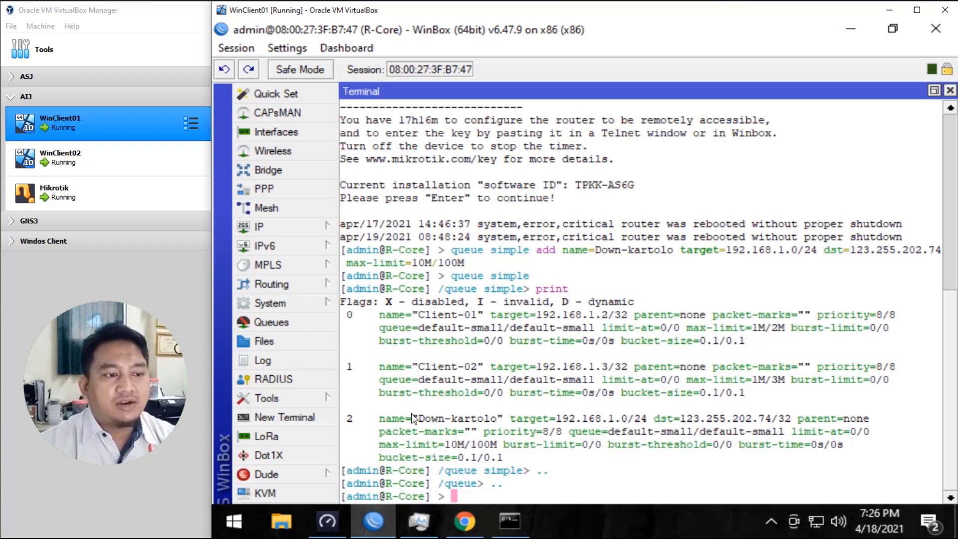
left_click_drag(381, 421, 498, 421)
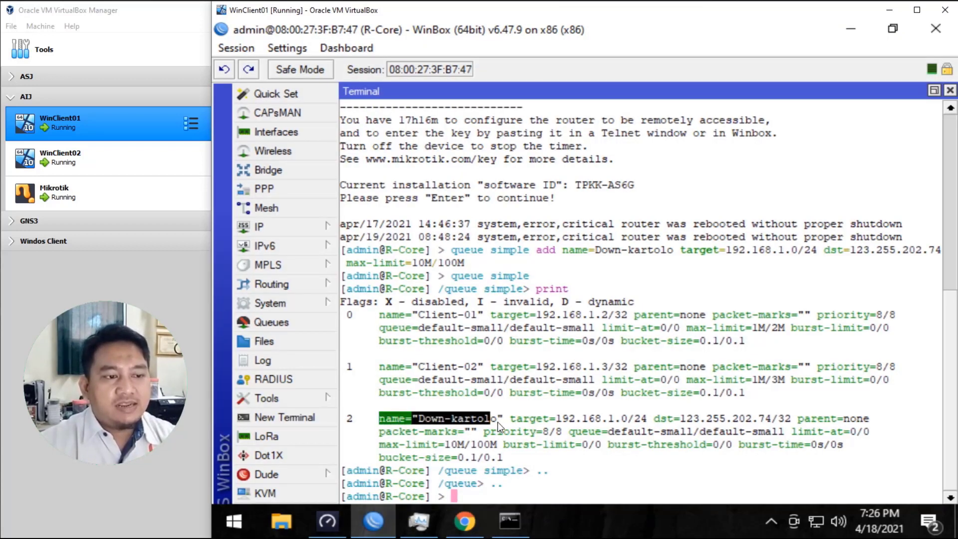
left_click(354, 421)
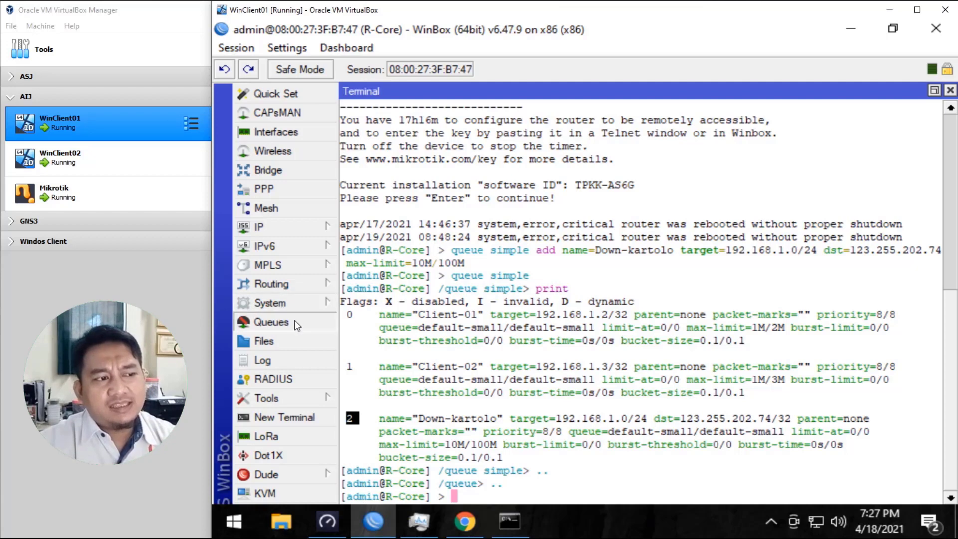
- Open the Queue List and compare the load status of Client-01 and Down-kartolo with the ISO download speed in Chrome
left_click(271, 322)
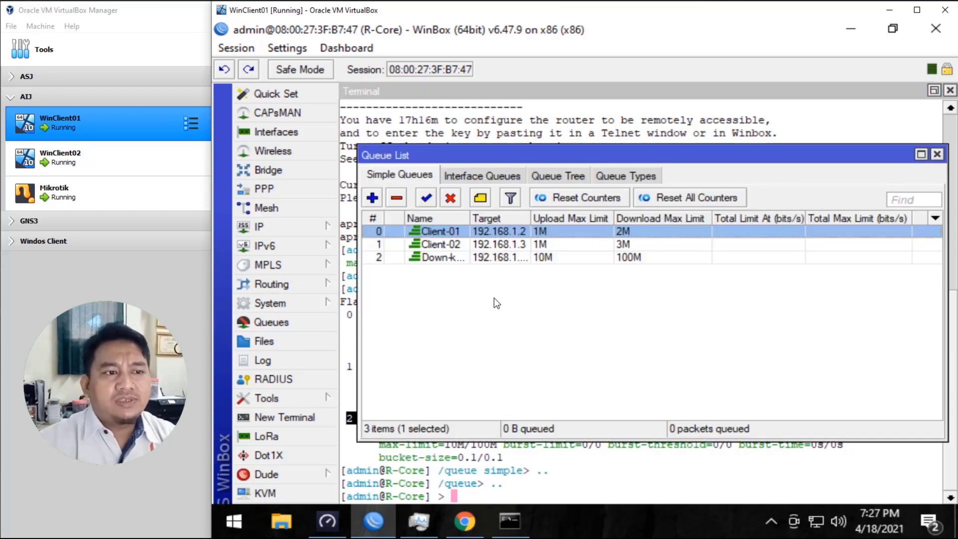
mouse_move(465, 521)
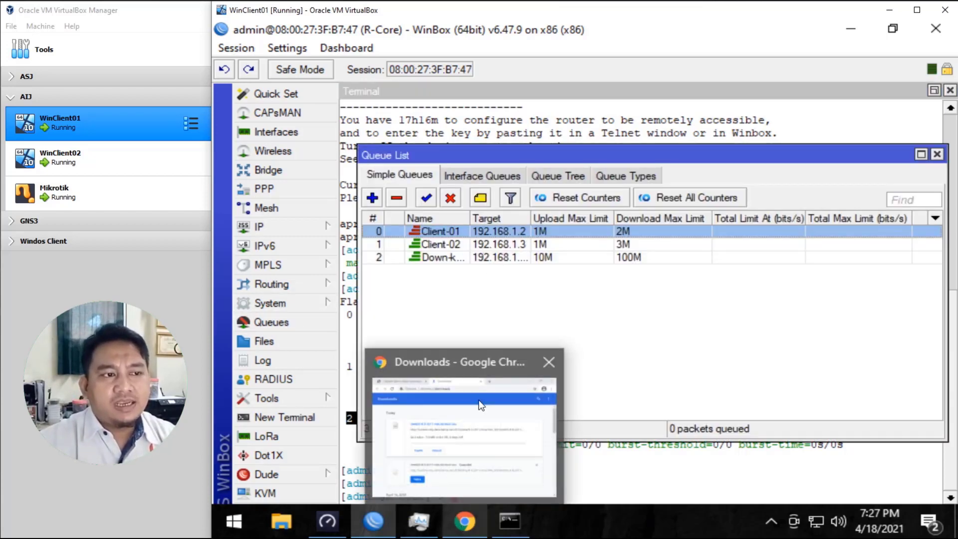
left_click(465, 521)
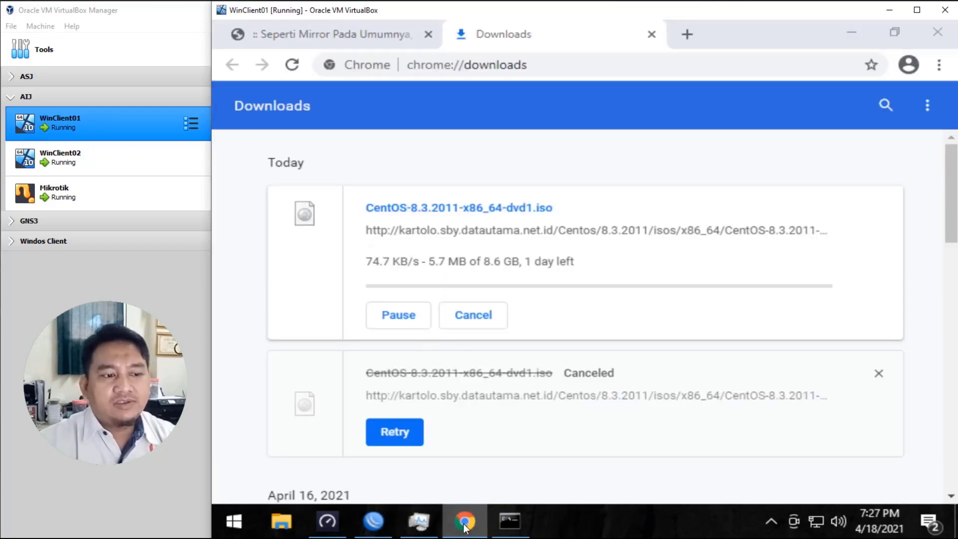
left_click(373, 522)
left_click(439, 257)
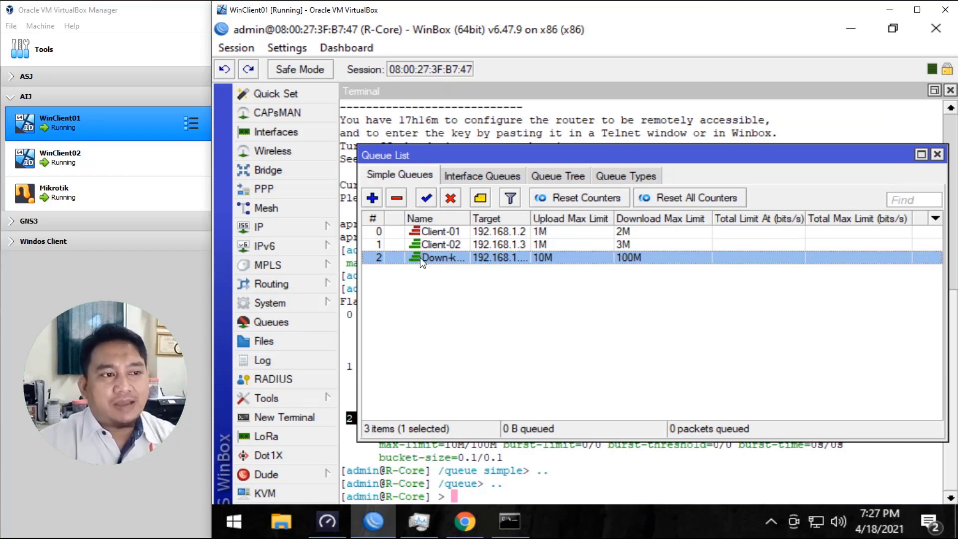
left_click(418, 232)
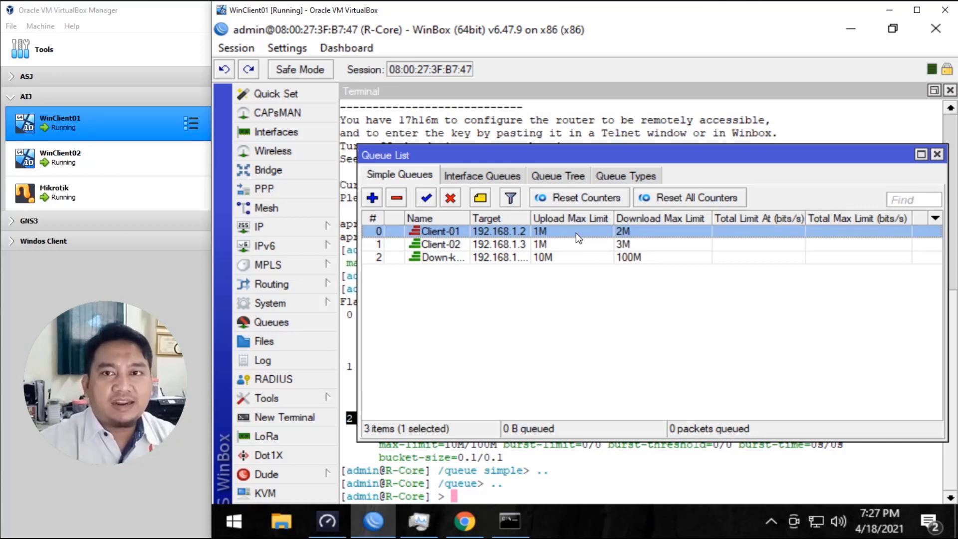
- Inspect the traffic graphs of the Client-01 queue and the Down-kartolo queue
double_click(526, 233)
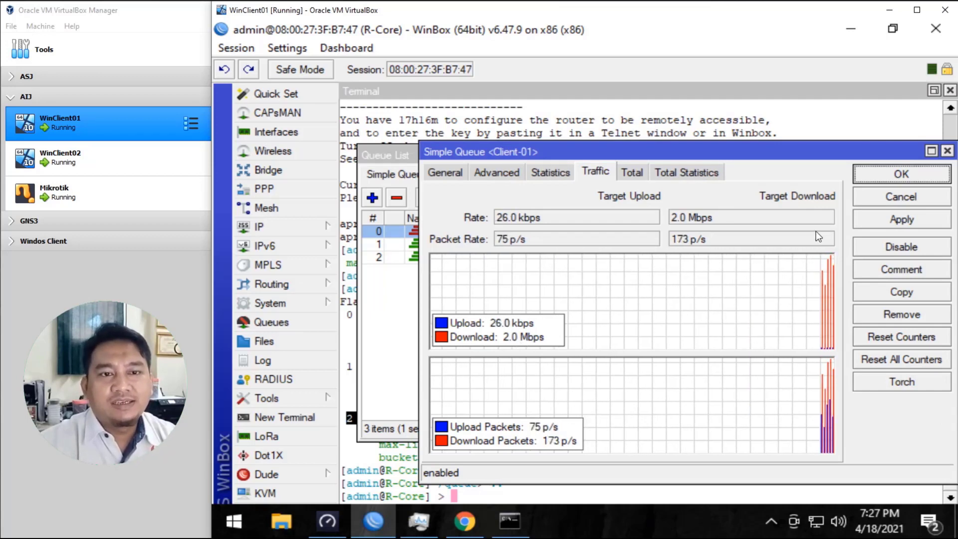
left_click(885, 175)
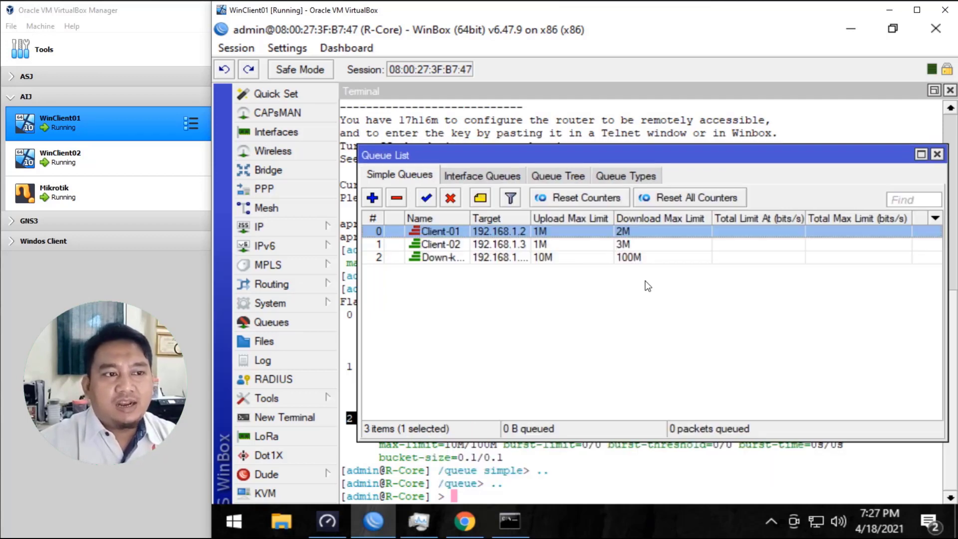
double_click(436, 258)
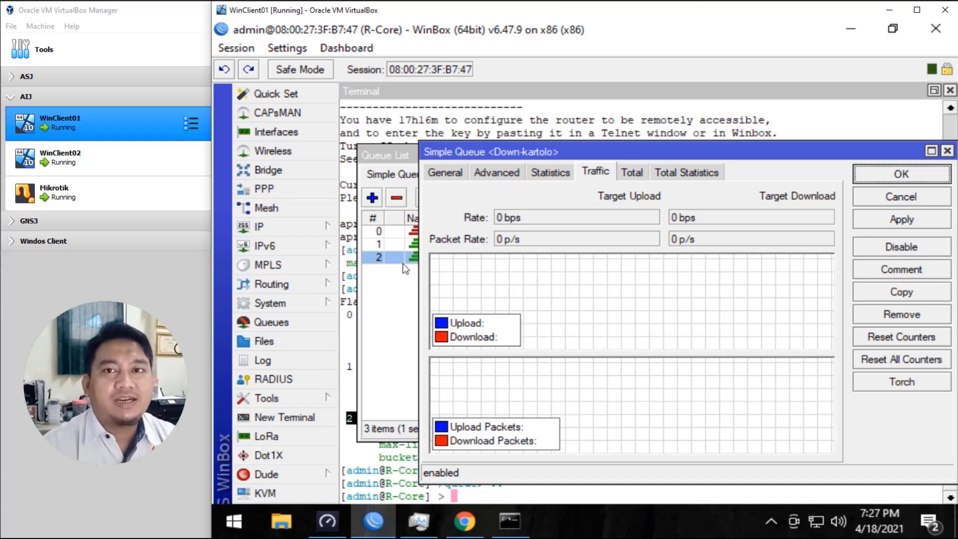
- Widen the Queue List's Name column, and try Down-kartolo above Client-01 before moving it back below Client-02
left_click(403, 232)
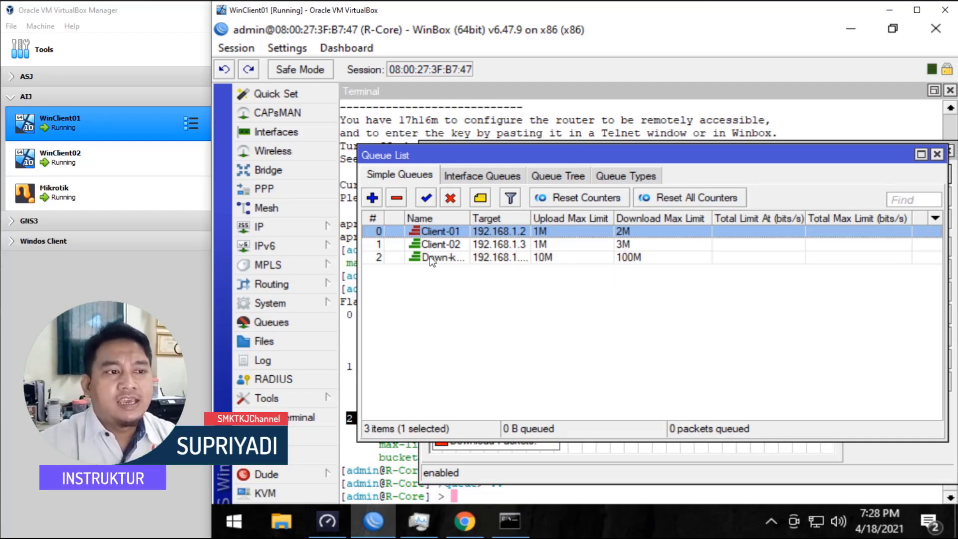
left_click_drag(470, 218, 526, 219)
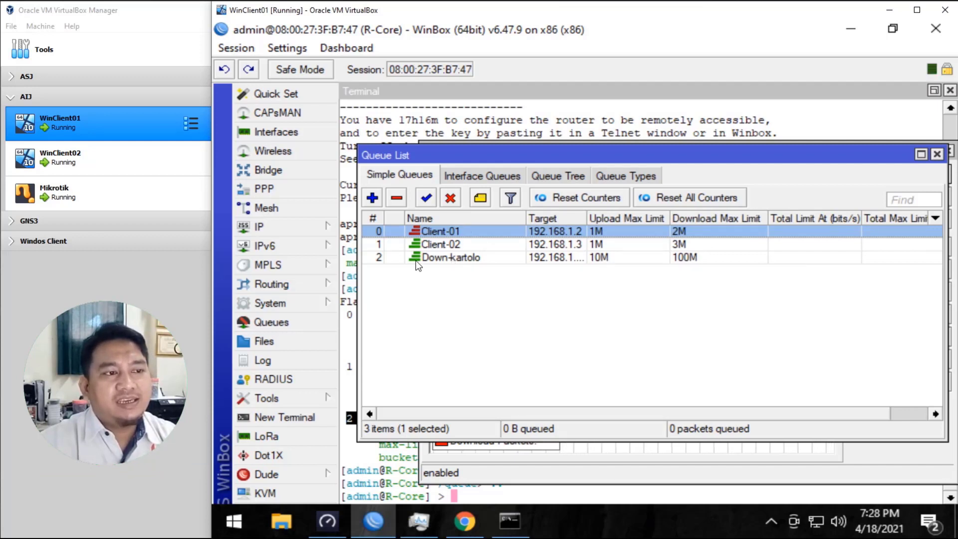
left_click_drag(430, 260, 437, 233)
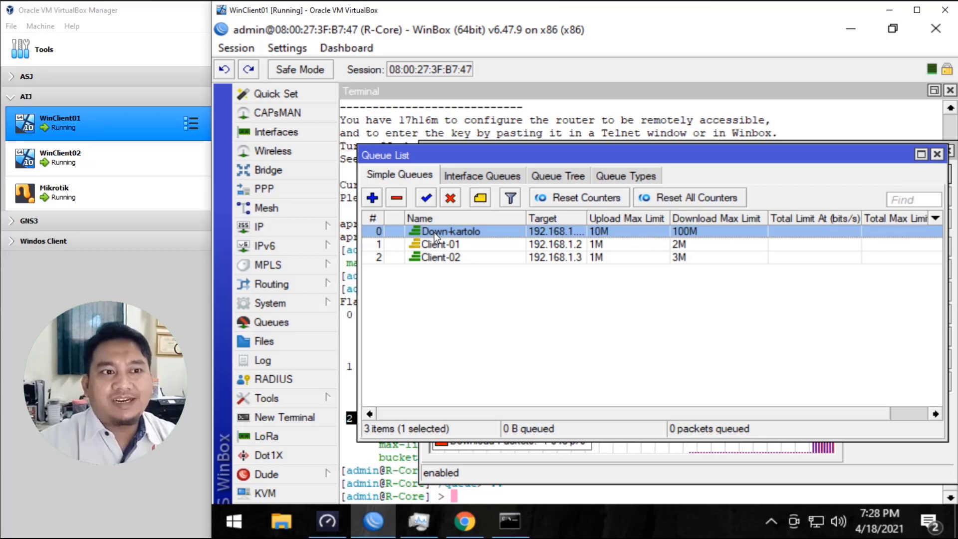
left_click_drag(437, 232, 442, 270)
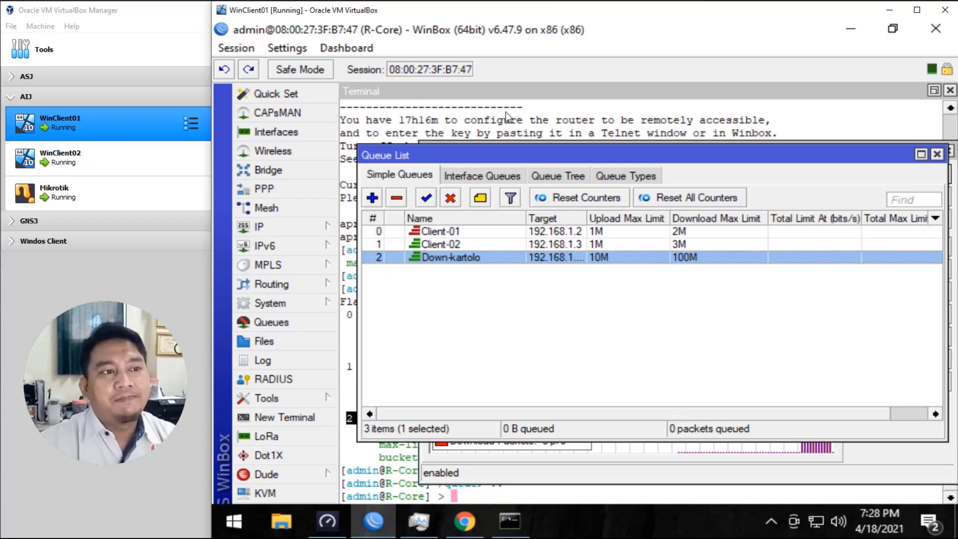
- Return to the terminal and list the simple queues from the root level with queue simple print
left_click(514, 94)
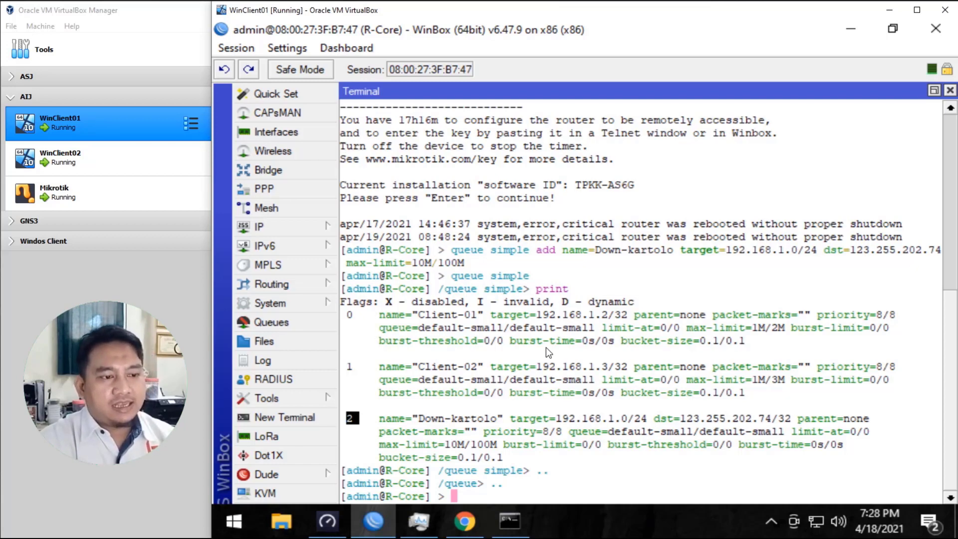
type("qu")
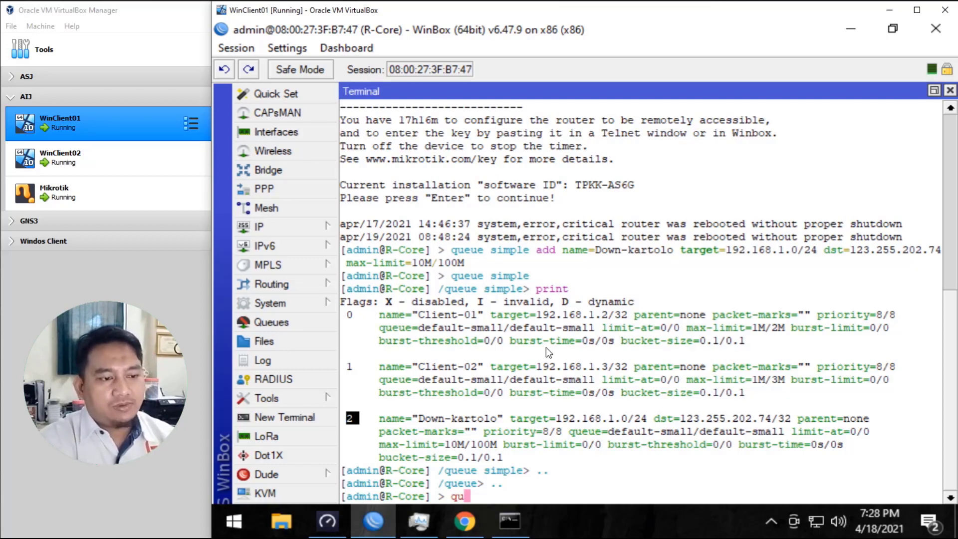
type("eue si")
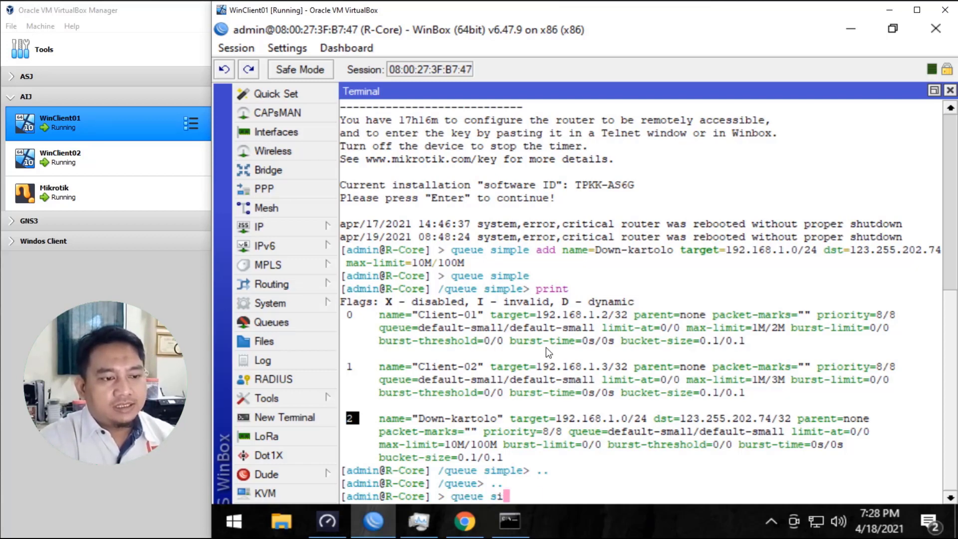
type("mple print")
key("Return")
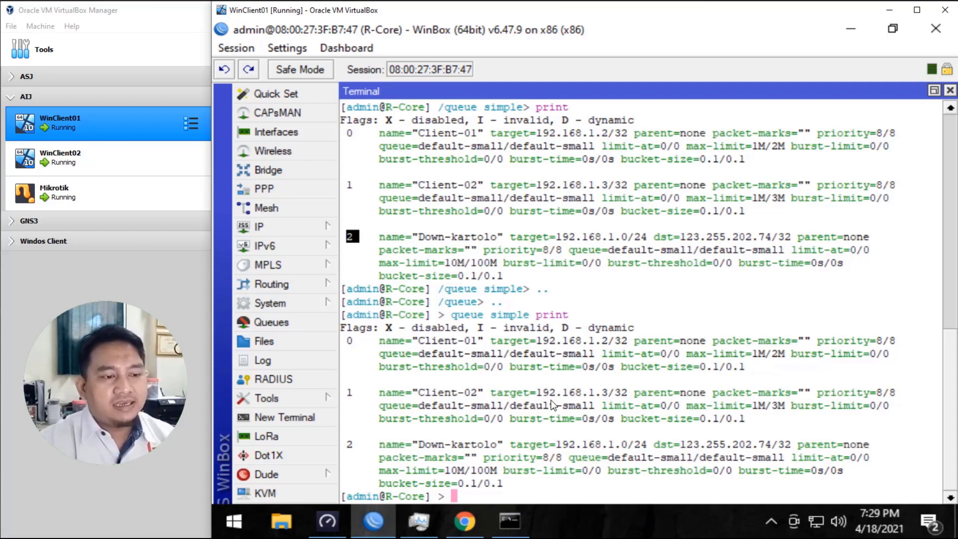
- Move simple queue number 2, Down-kartolo, to position 0 with queue simple move numbers=2 destination=0
type("queue ")
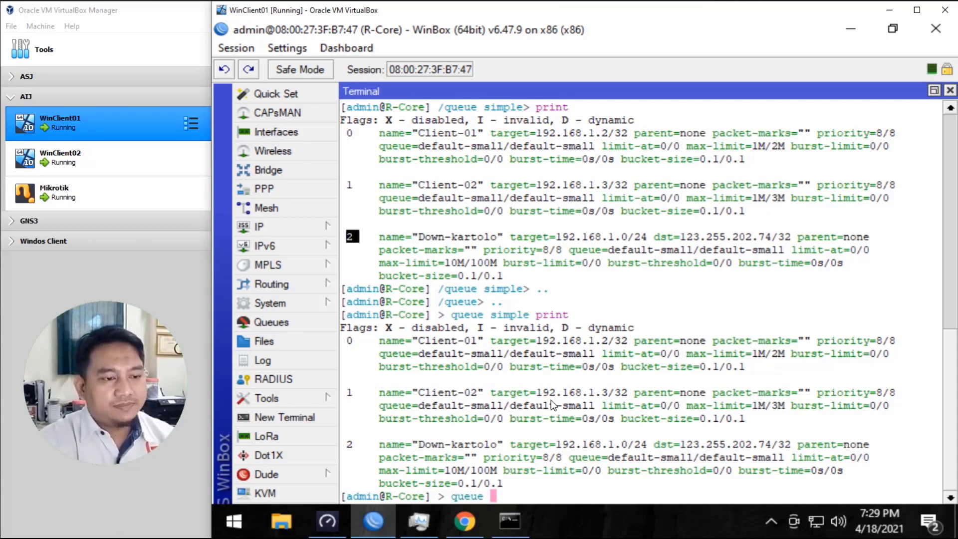
type("simple mo")
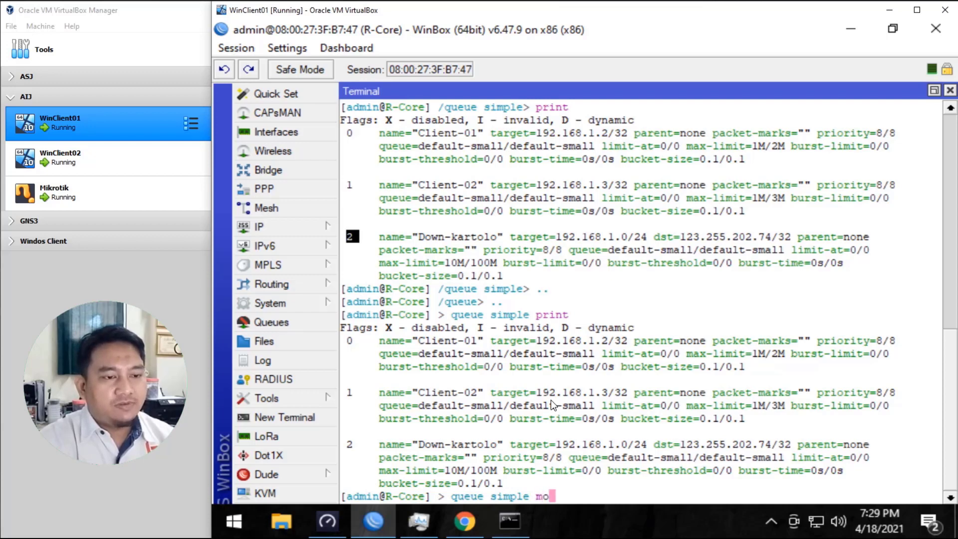
type("ve numbers=")
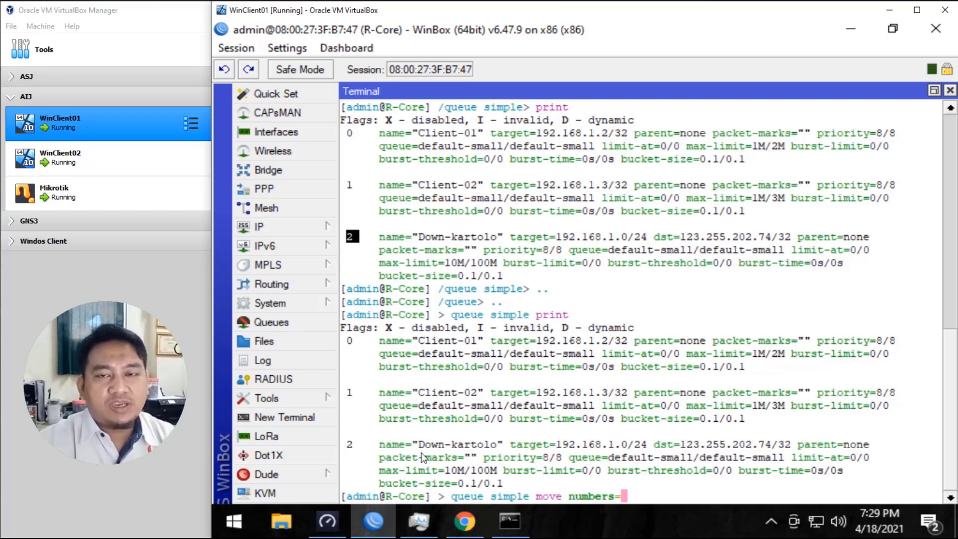
left_click(349, 445)
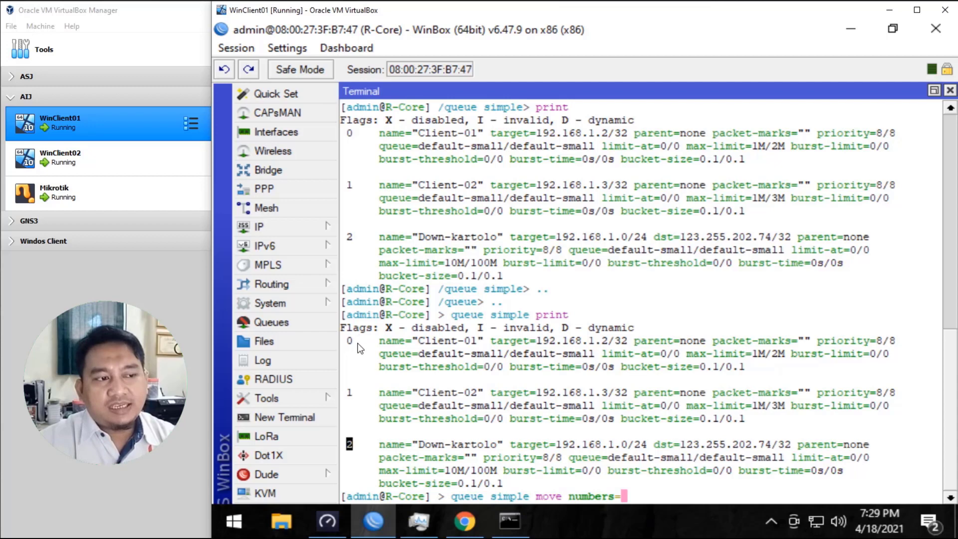
left_click(631, 498)
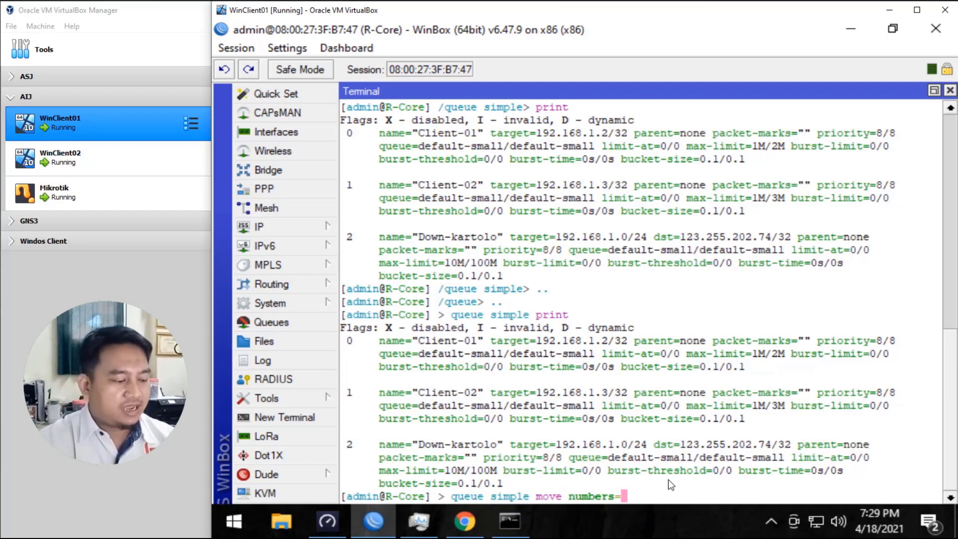
type("2 ")
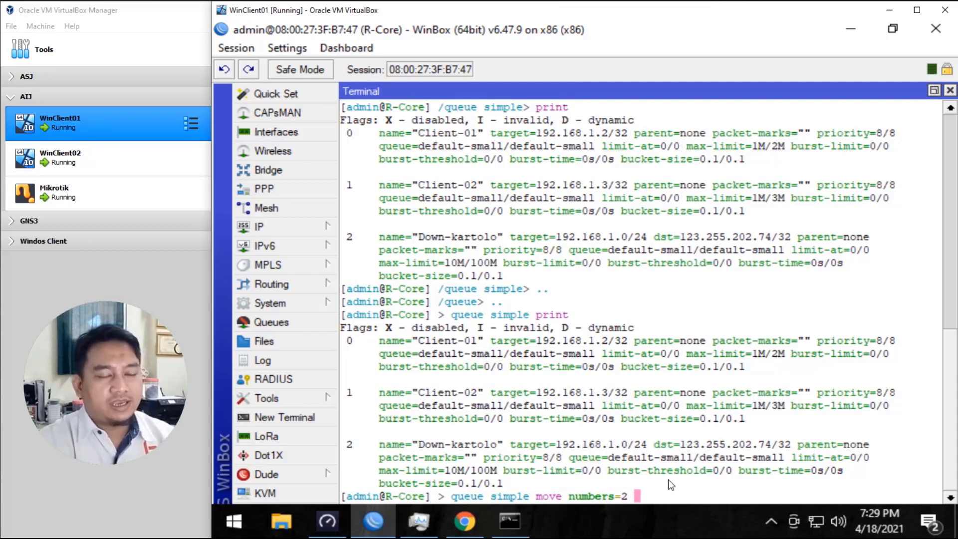
type("des")
key("Tab")
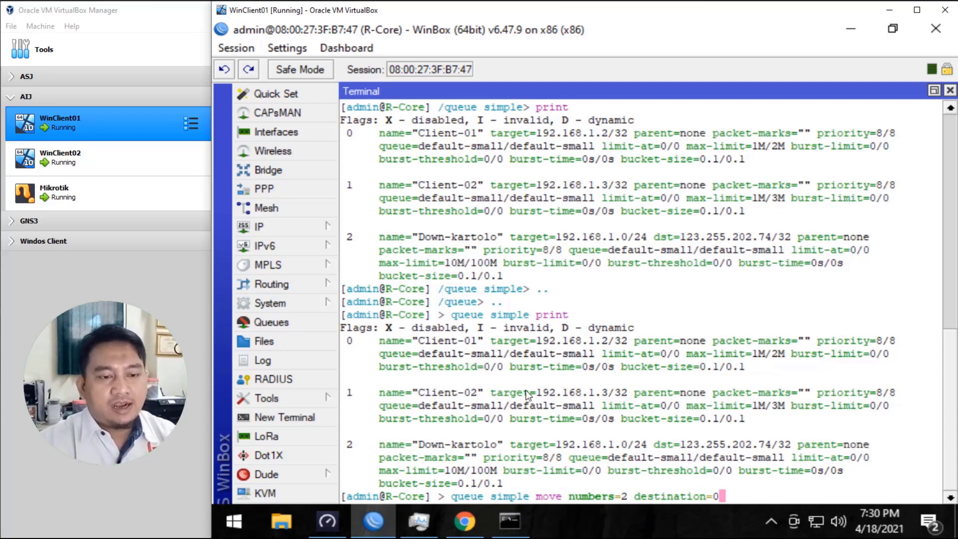
key("Return")
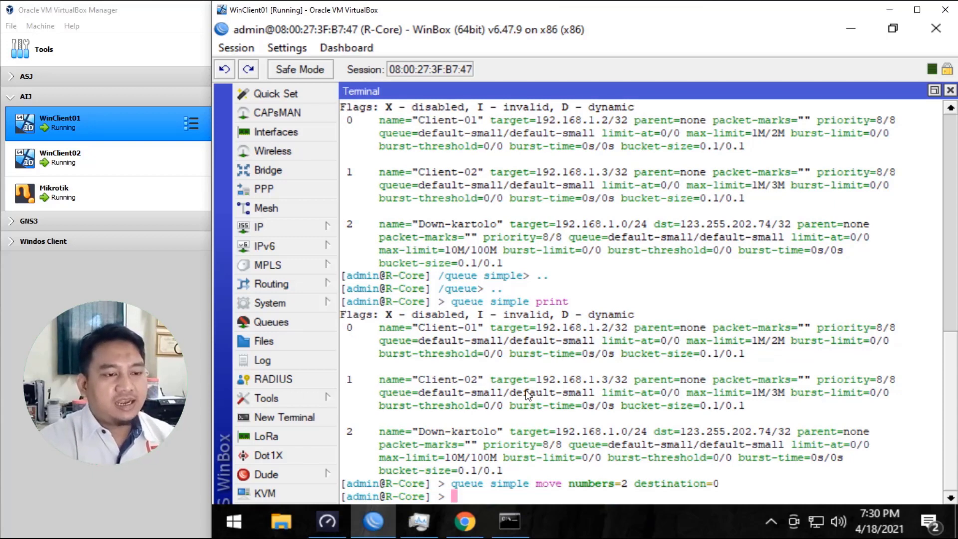
- List the simple queues again in the terminal and open the Queue List to check the new order
key("Up")
key("Up")
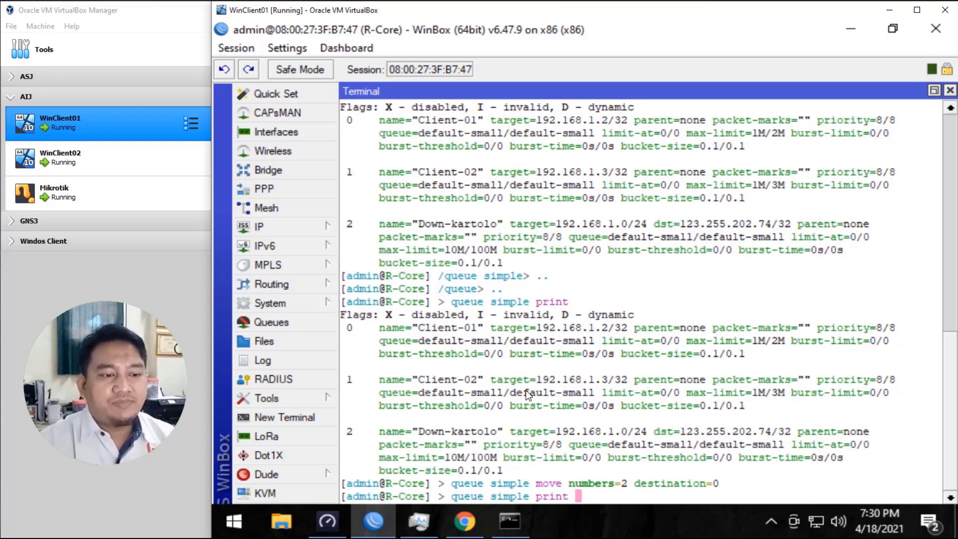
key("Return")
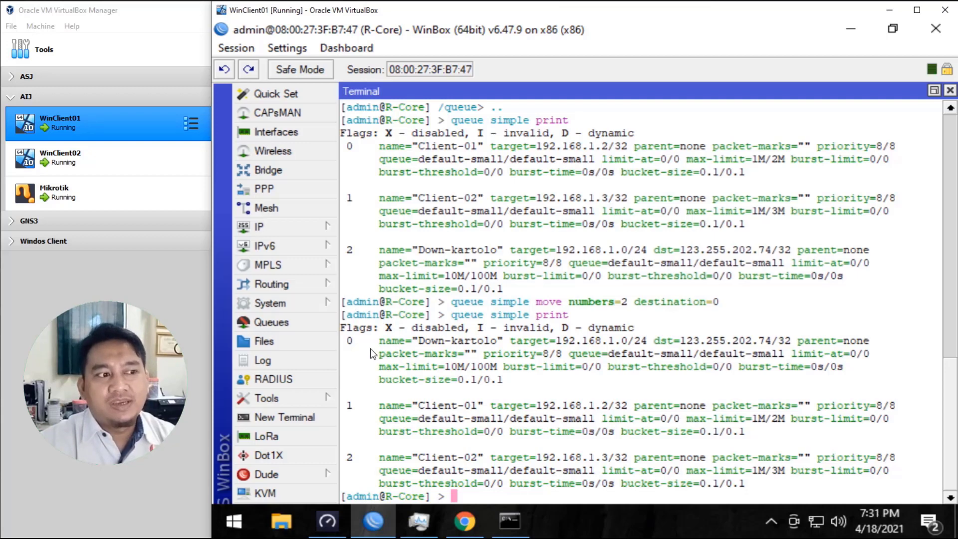
left_click(289, 324)
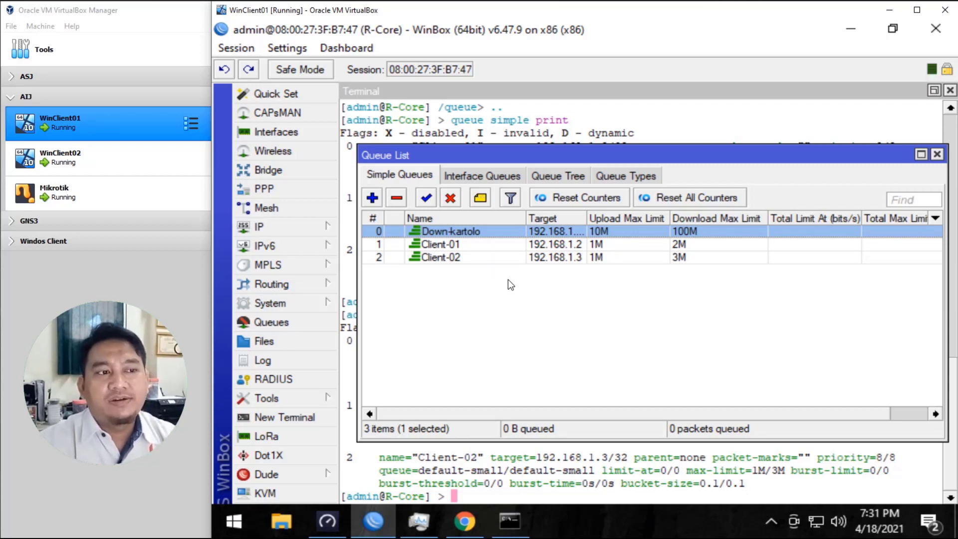
- In Chrome, cancel the running ISO download, restart CentOS-8.3.2011-x86_64-dvd1.iso from the kartolo mirror and show all downloads
left_click(464, 520)
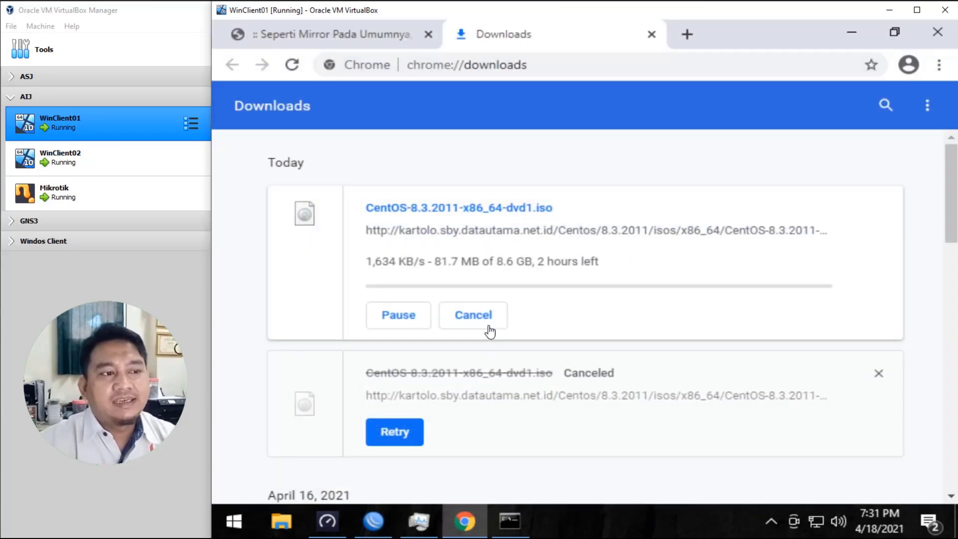
left_click(489, 329)
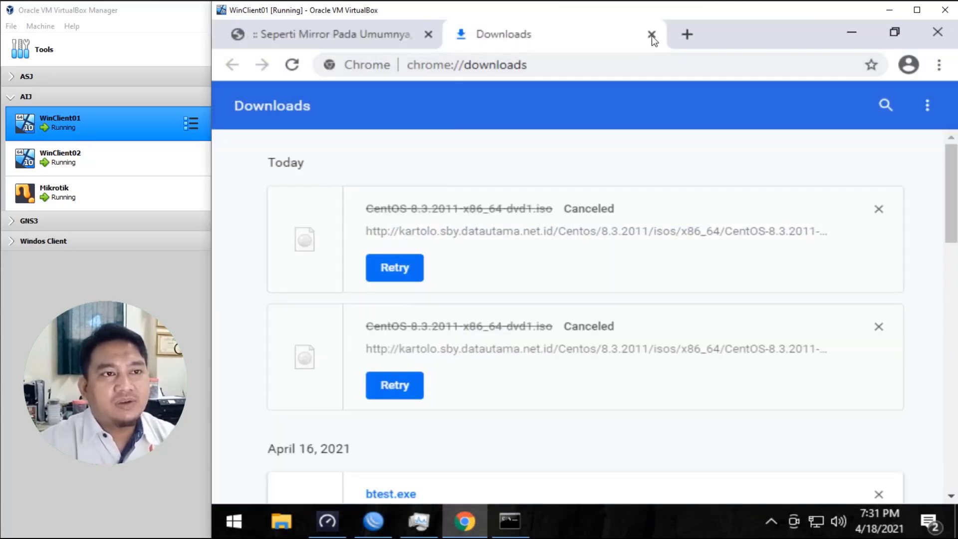
left_click(378, 35)
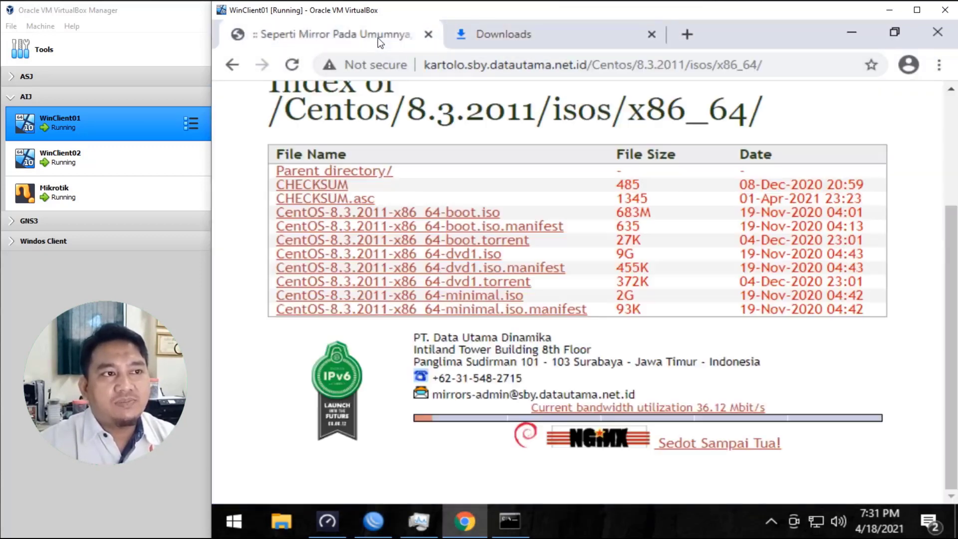
left_click(441, 256)
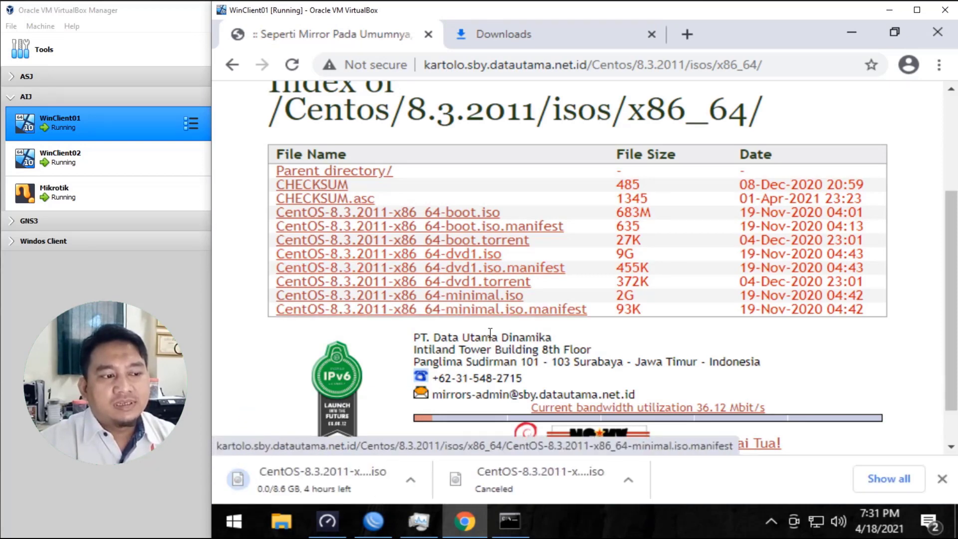
left_click(876, 478)
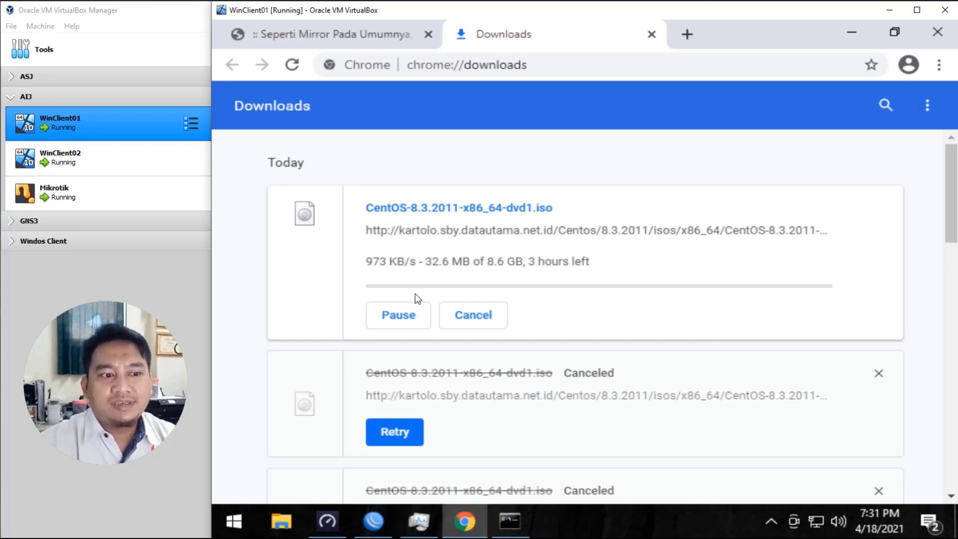
- Return to WinBox and inspect the traffic graphs of the Down-kartolo queue and the Client-01 queue
left_click(375, 524)
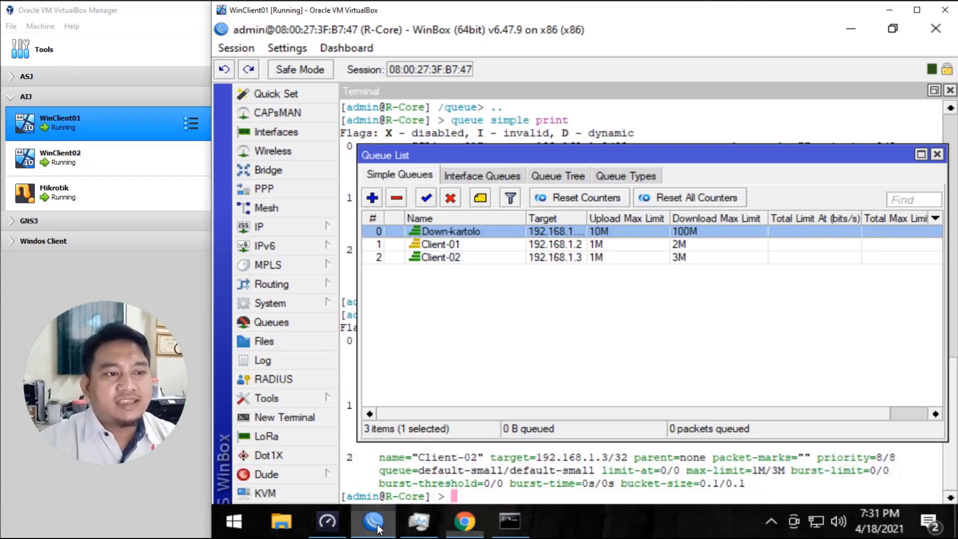
double_click(470, 232)
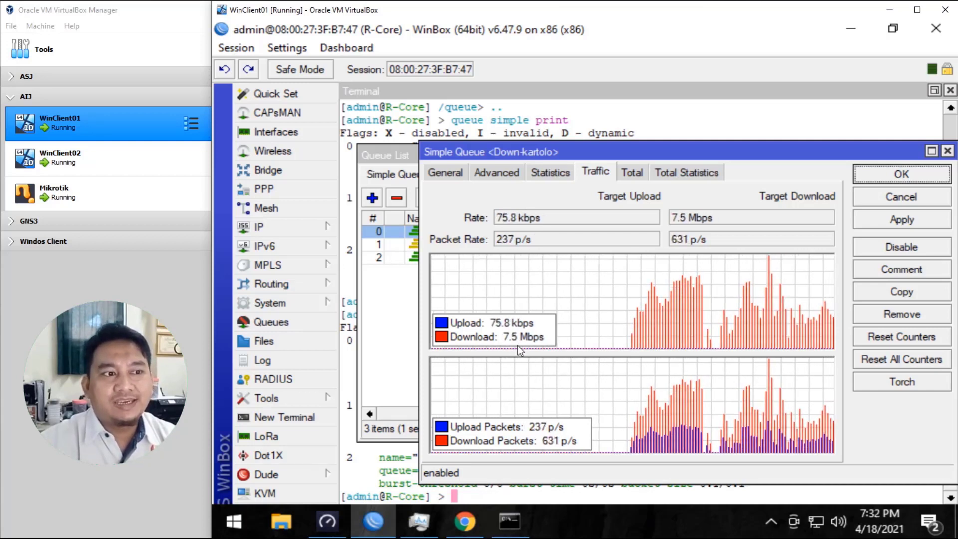
left_click(929, 172)
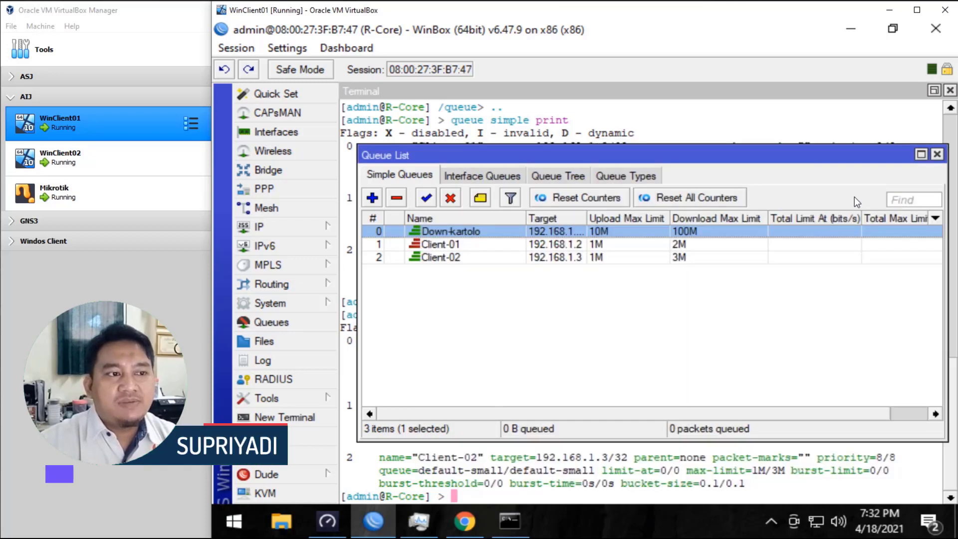
left_click(455, 245)
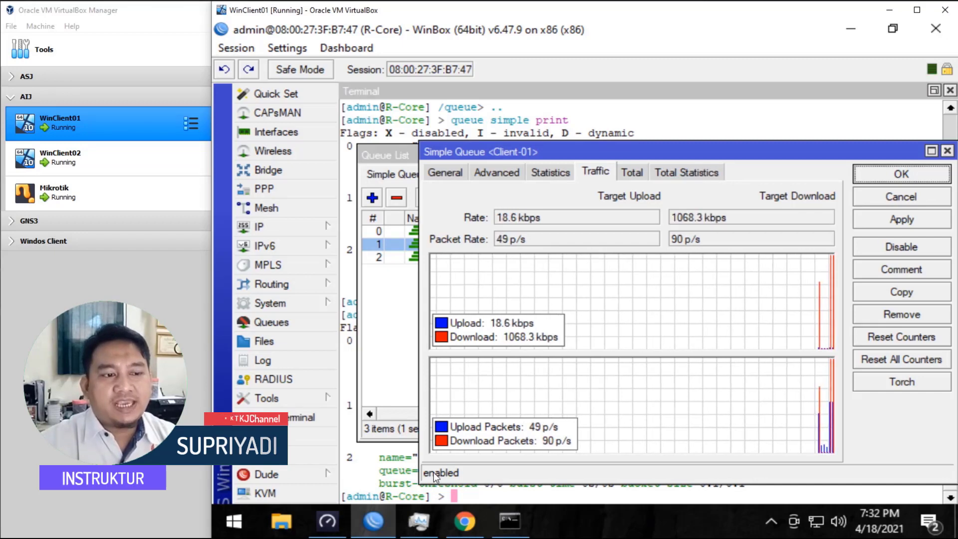
- Close the Client-01 queue's properties and run a Speedtest, moving its window aside to keep the Queue List in view
left_click(323, 525)
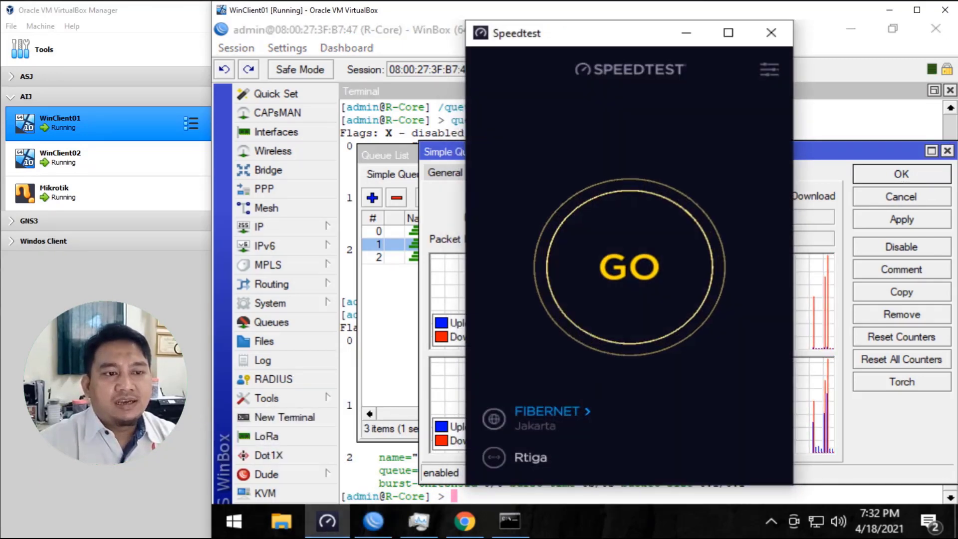
left_click(948, 151)
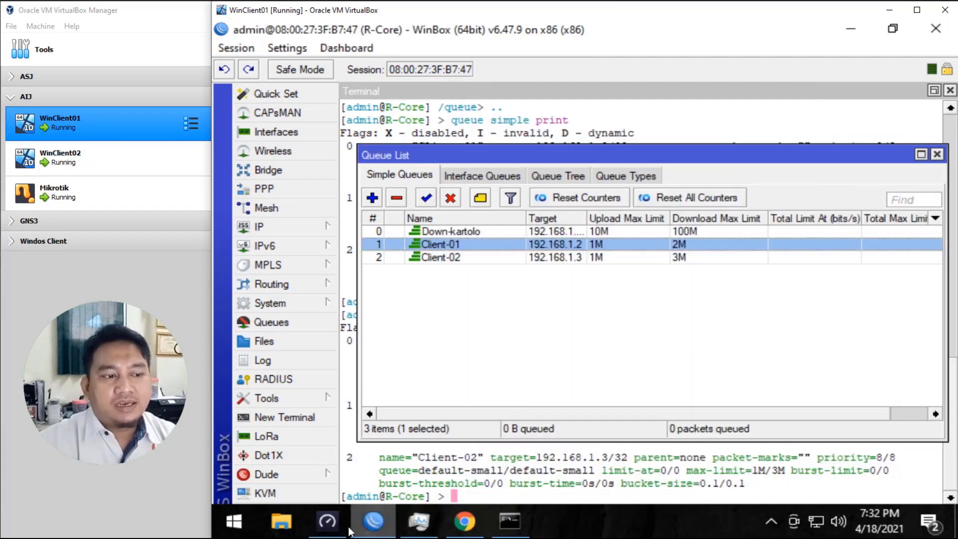
left_click(328, 522)
left_click(627, 240)
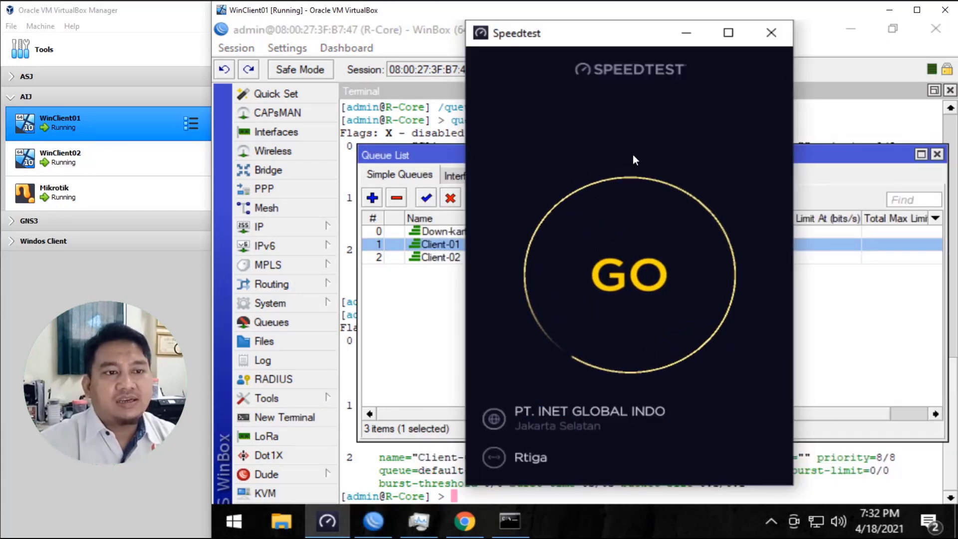
left_click_drag(610, 42, 714, 47)
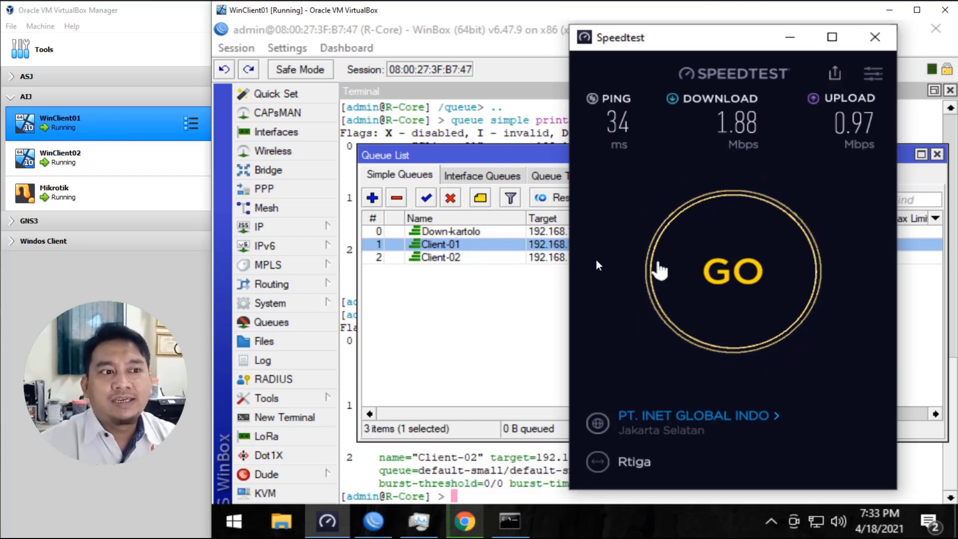
- Review Down-kartolo's traffic and general settings against the Speedtest results, then minimize Speedtest and close the queue's properties
double_click(490, 231)
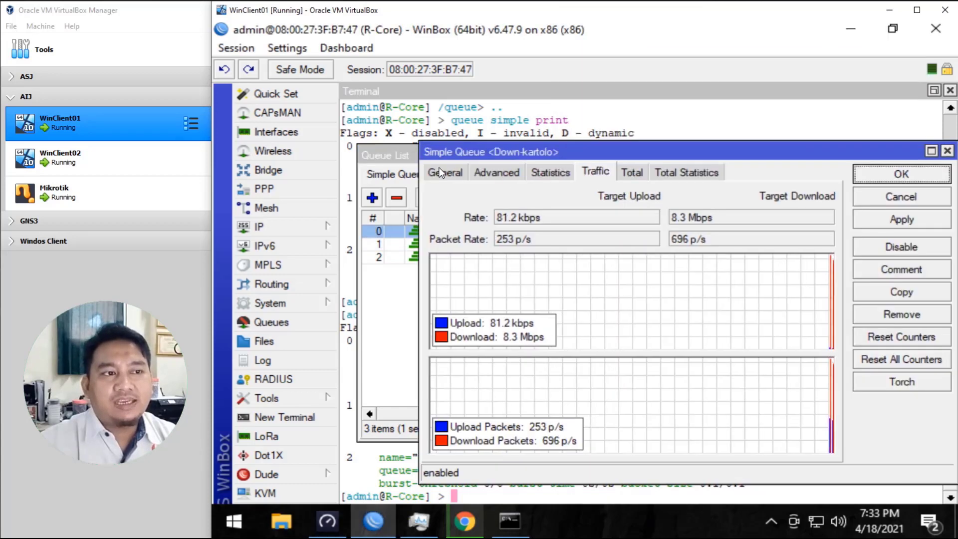
left_click(440, 170)
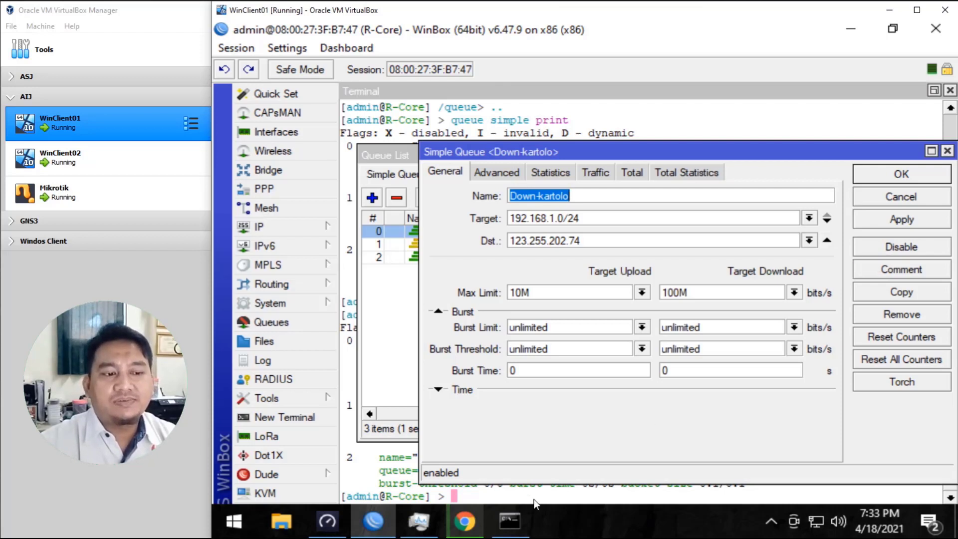
left_click(327, 521)
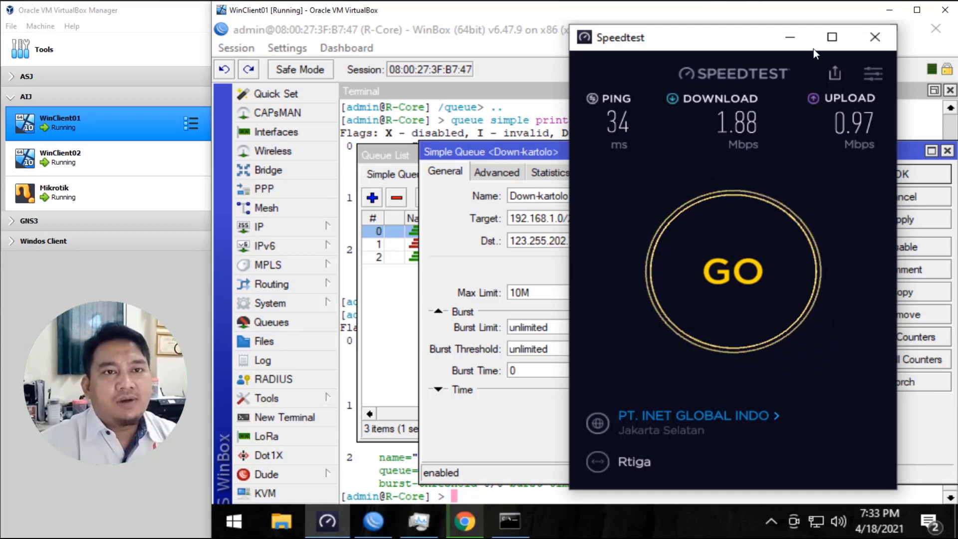
left_click(790, 36)
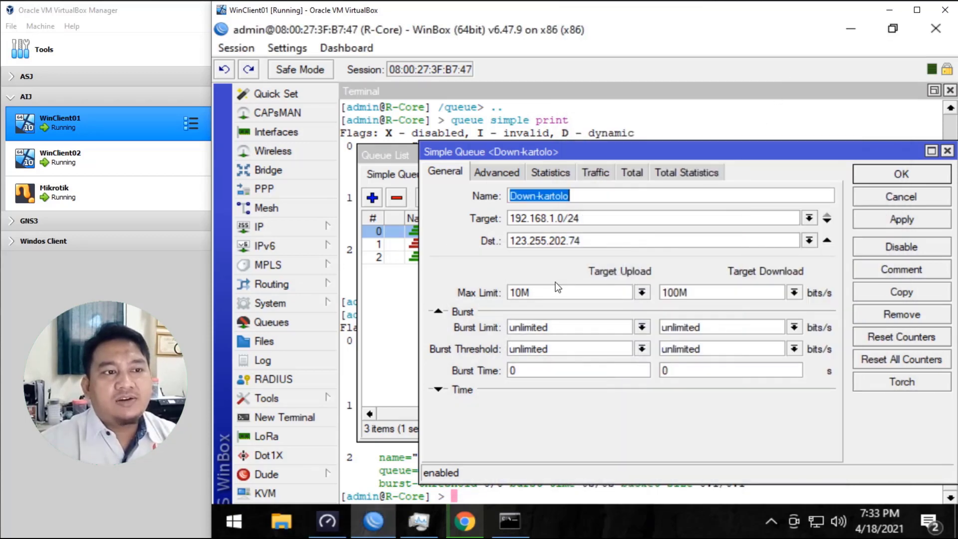
left_click(946, 151)
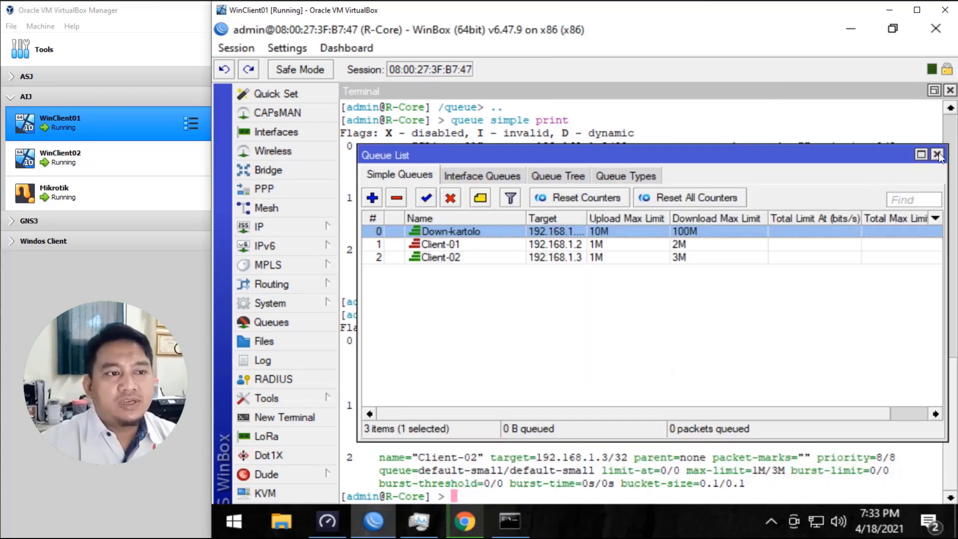
- Compare the Client-01 entry with Down-kartolo's settings, examining the Dst. address that separates mirror traffic from other traffic
left_click(448, 247)
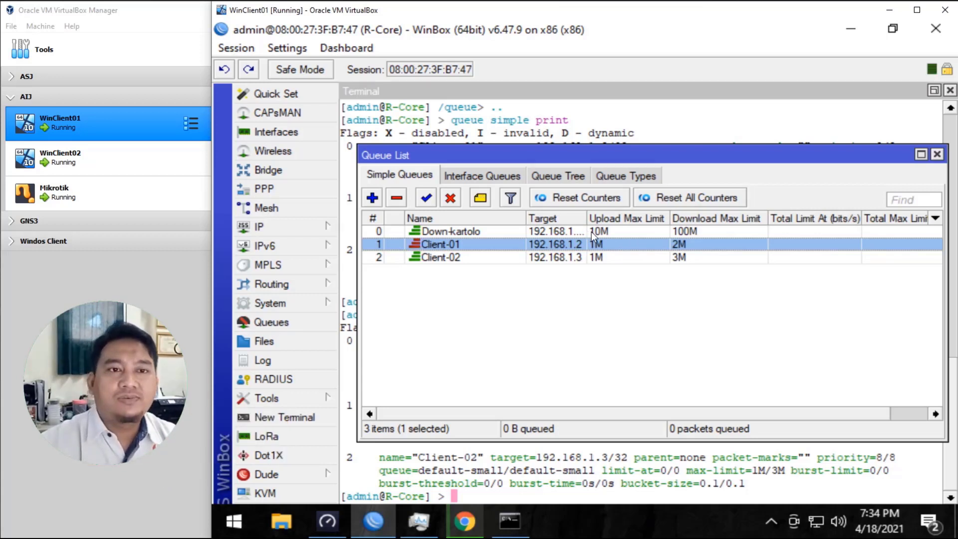
double_click(592, 232)
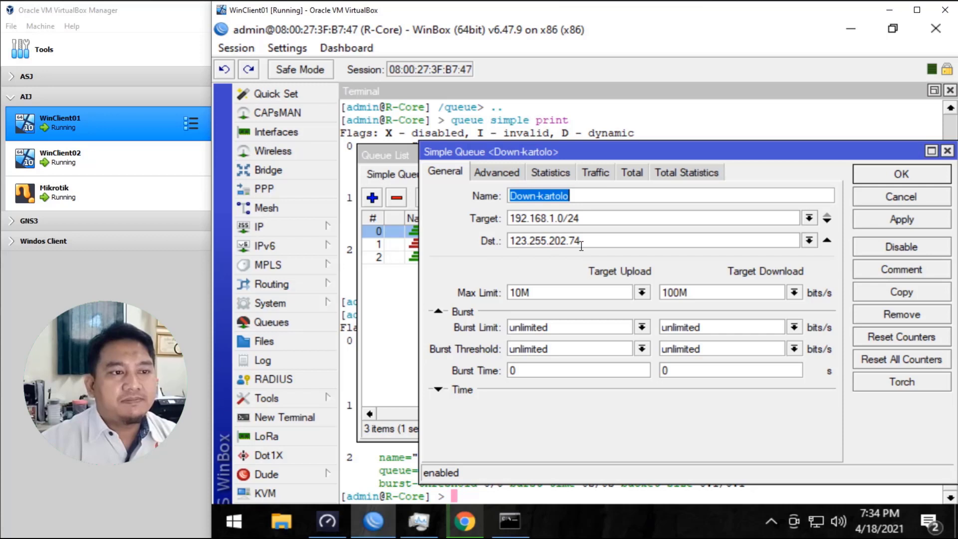
left_click_drag(581, 241, 500, 243)
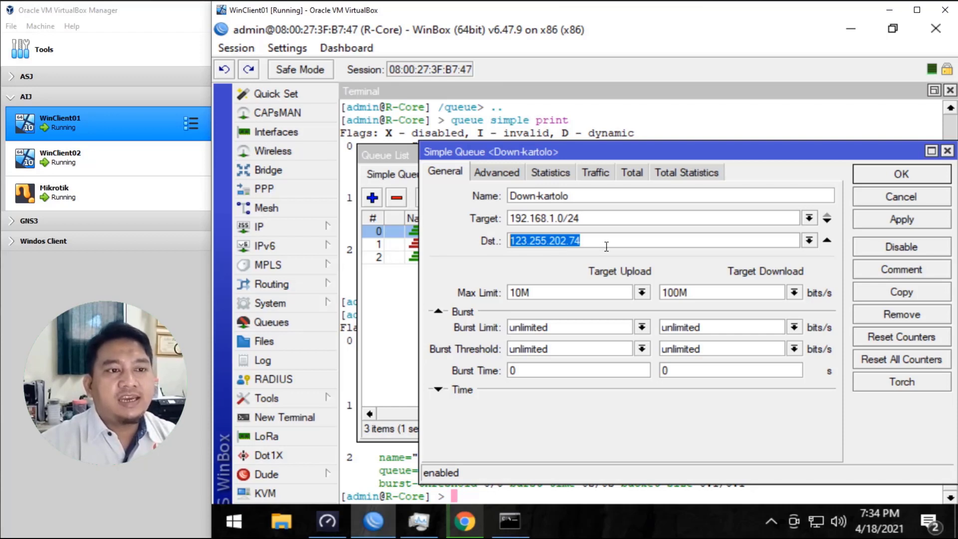
left_click(948, 151)
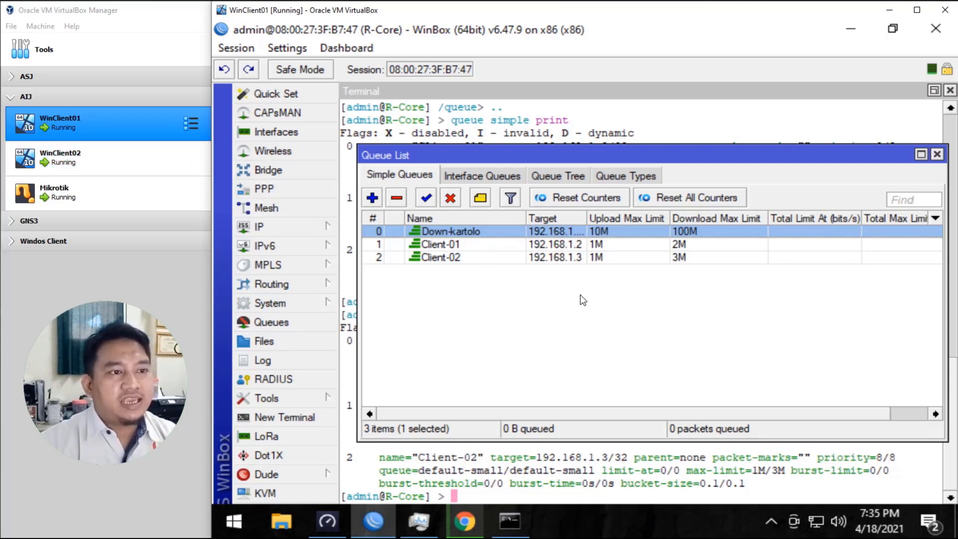
left_click(483, 247)
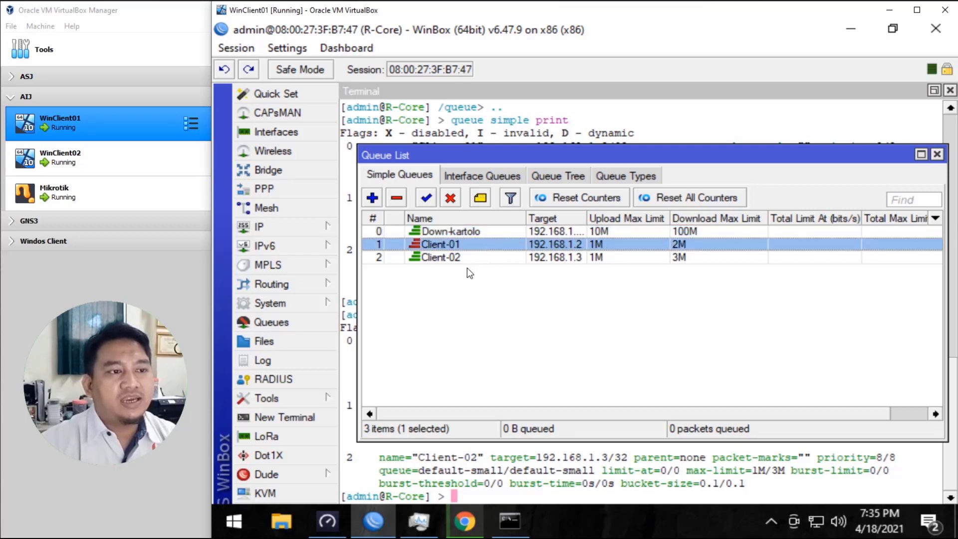
- Switch to the WinClient02 machine, run a Speedtest there, and minimize the Speedtest window when the test is done
double_click(133, 164)
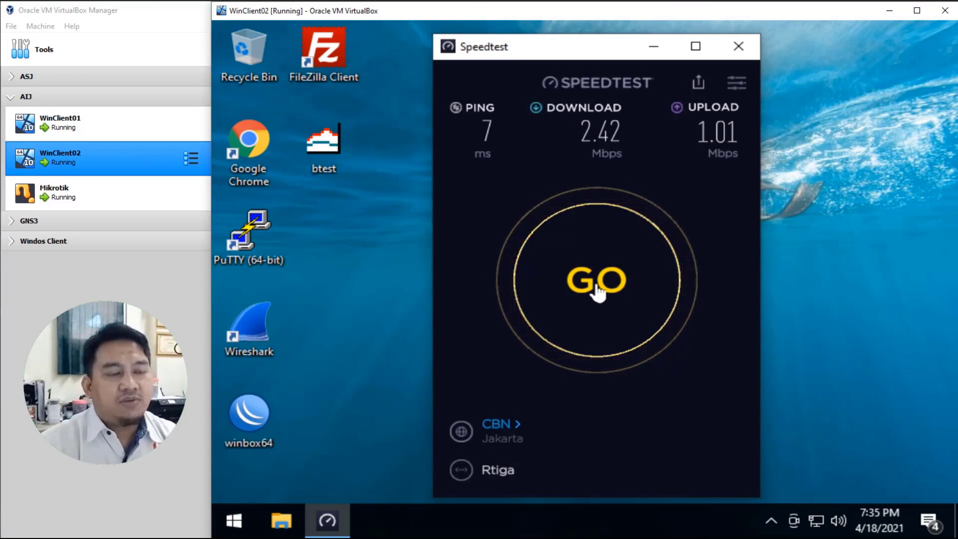
left_click(598, 283)
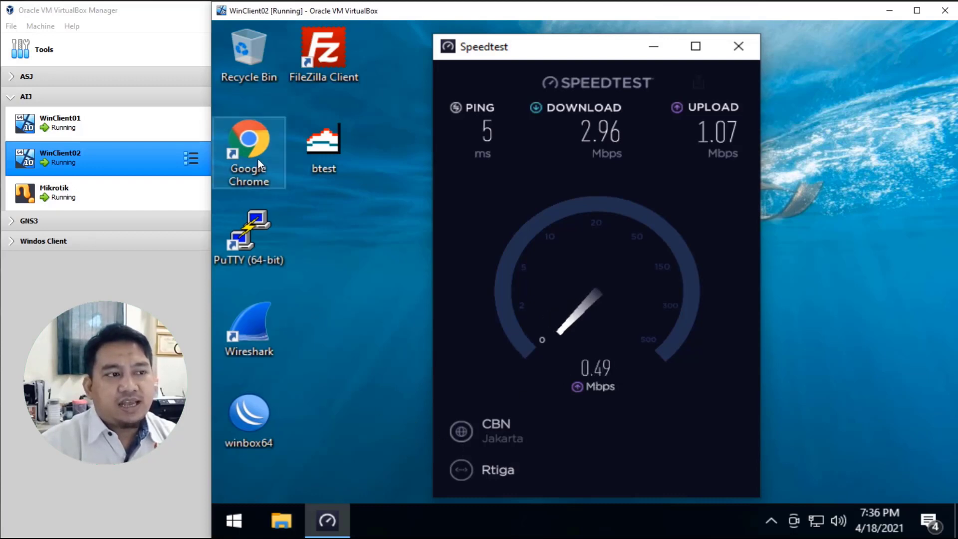
left_click_drag(256, 145, 411, 187)
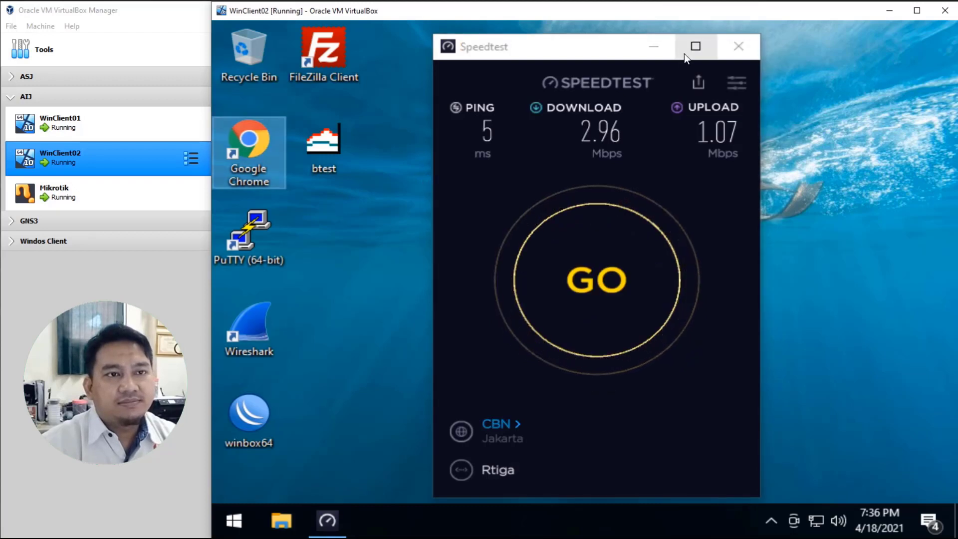
left_click(654, 47)
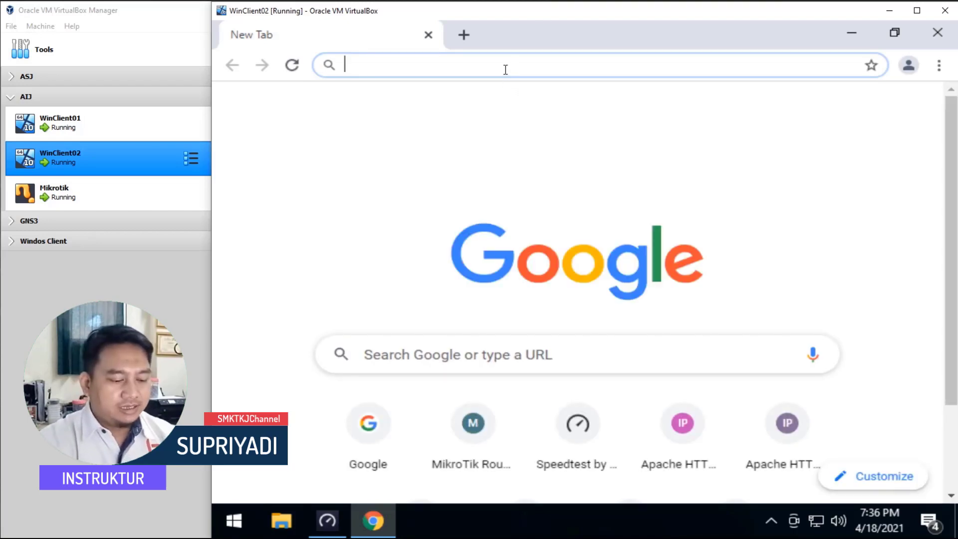
- Search the web in Chrome for kartolo.sby.datautama and open the mirror's Centos directory from the results
type("kartolo")
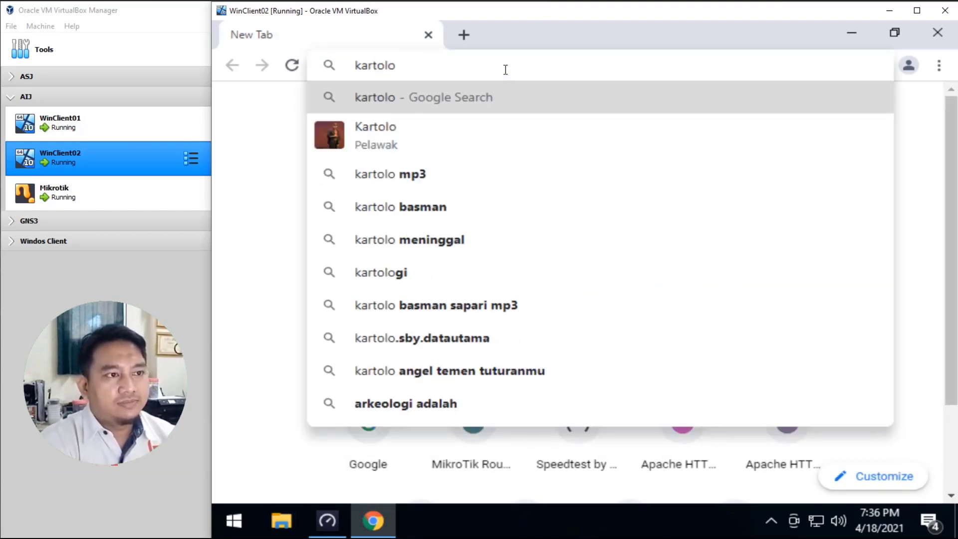
type(".sb")
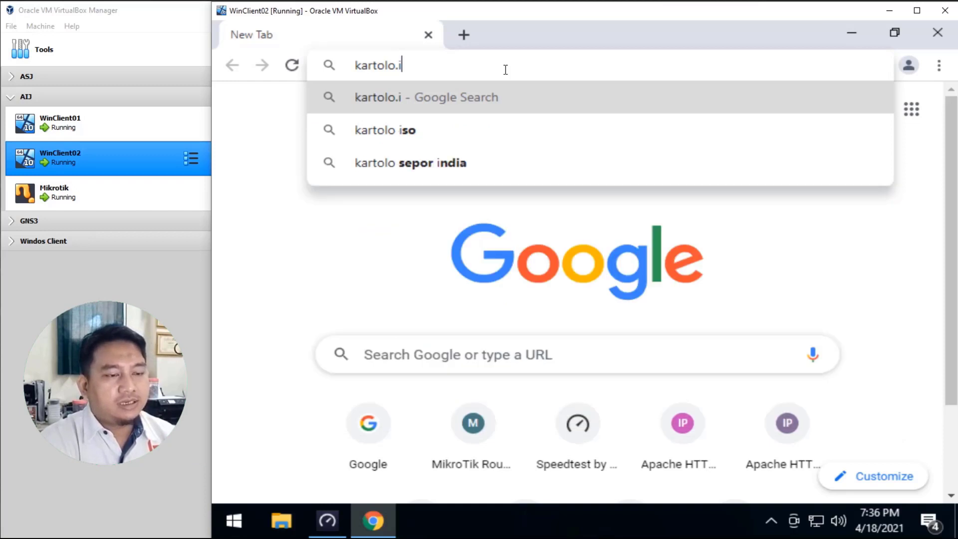
type("y")
key("Down")
key("Return")
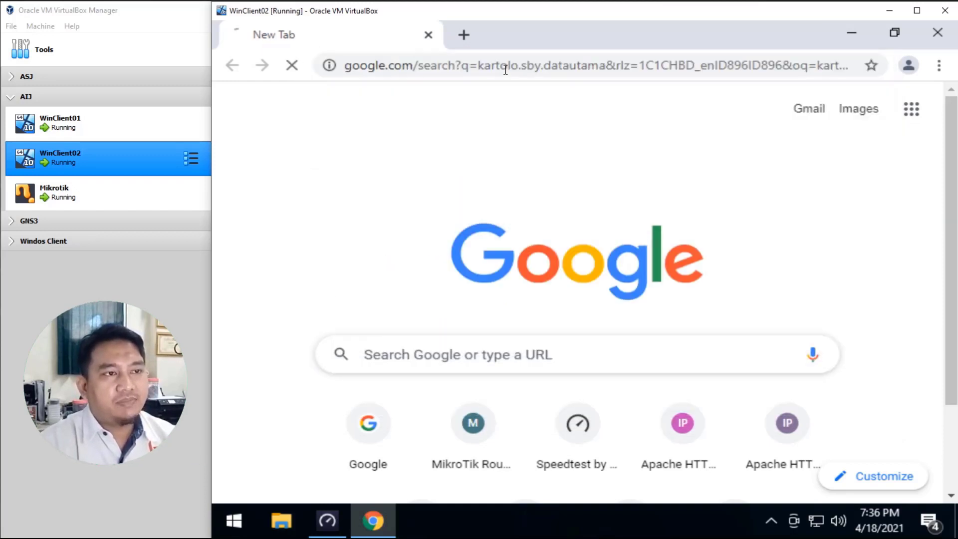
scroll(427, 359, "down", 2)
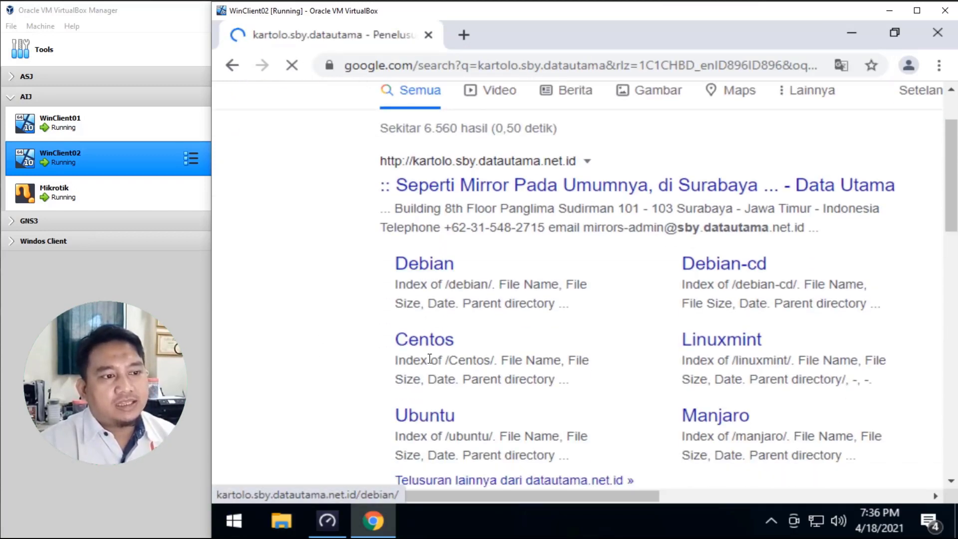
left_click(424, 350)
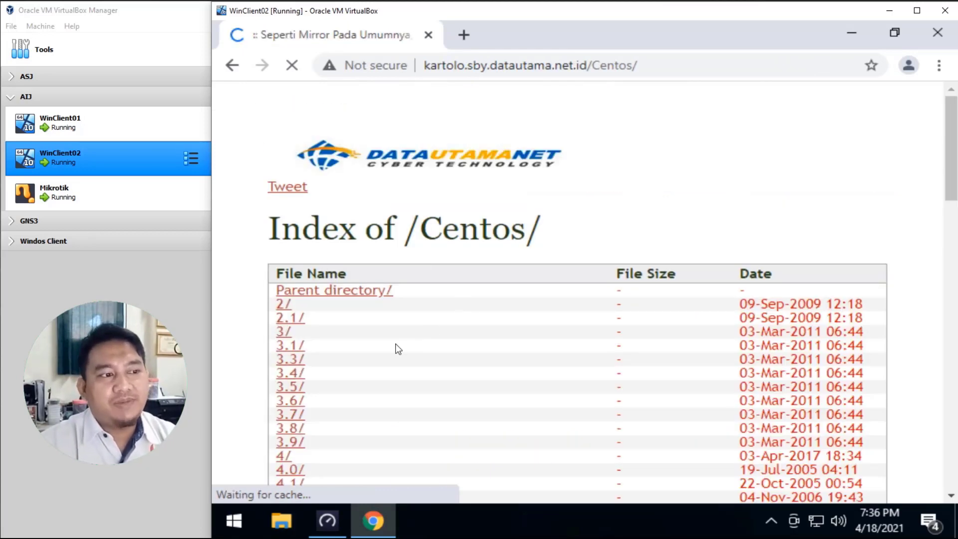
- Browse the Centos mirror to the 8.3.2011 release and open its isos/x86_64 folder
scroll(398, 349, "down", 7)
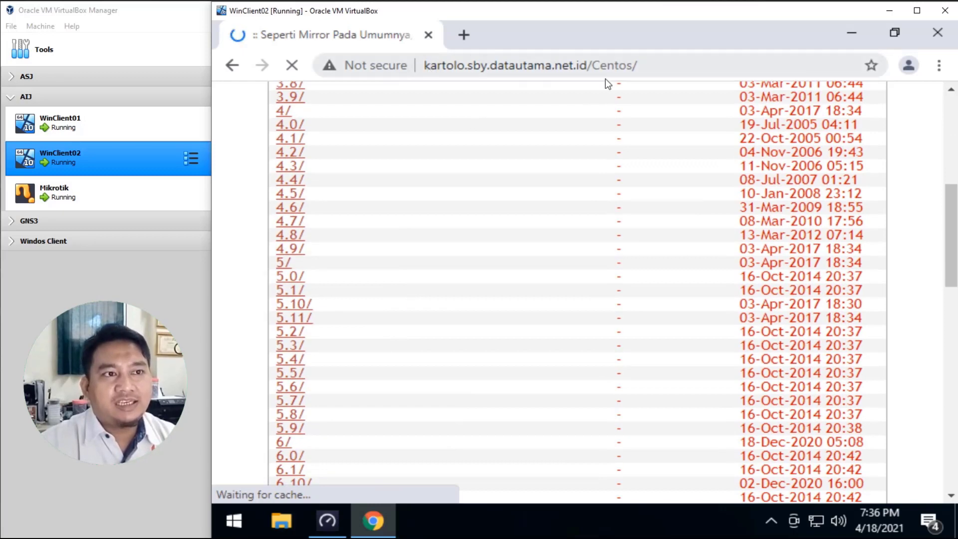
scroll(285, 349, "down", 3)
scroll(289, 435, "down", 1)
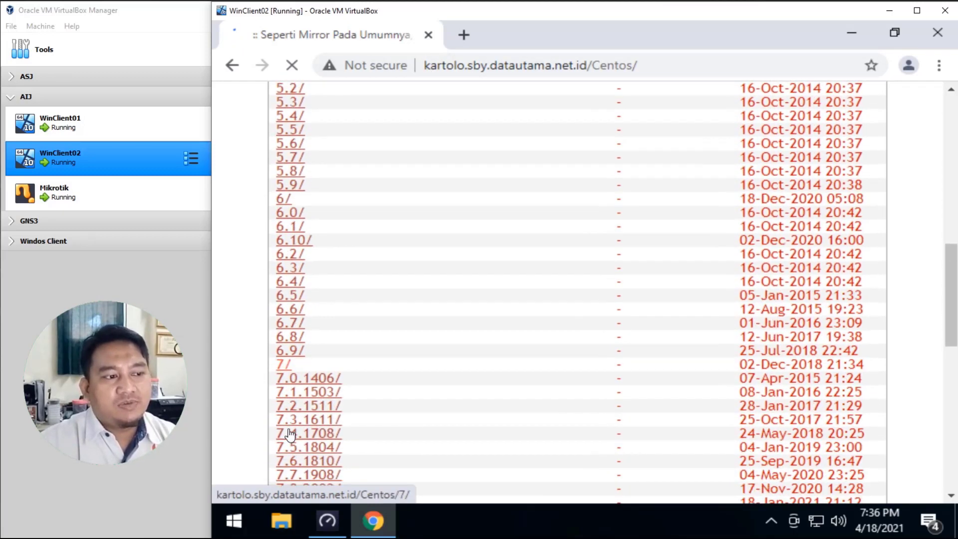
scroll(290, 435, "down", 4)
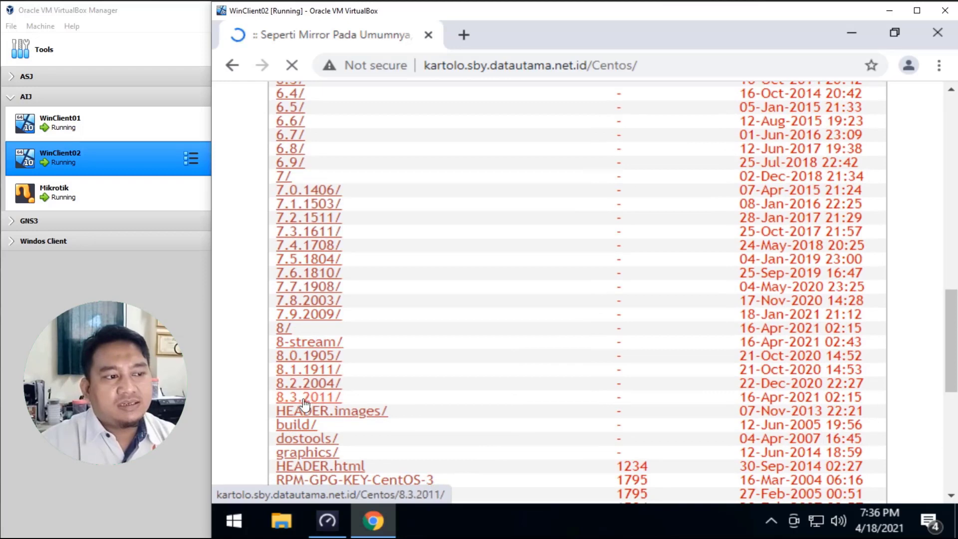
left_click(305, 399)
scroll(327, 349, "down", 9)
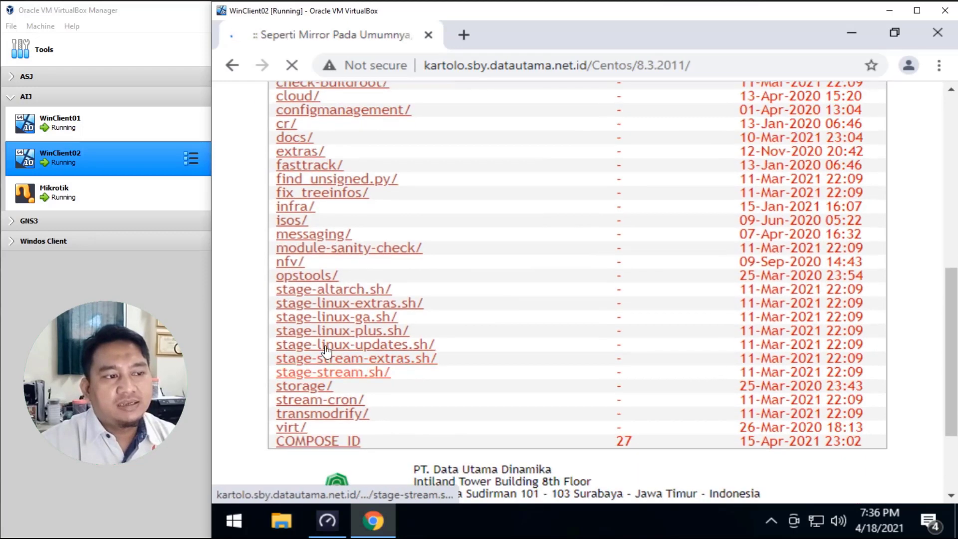
left_click(292, 220)
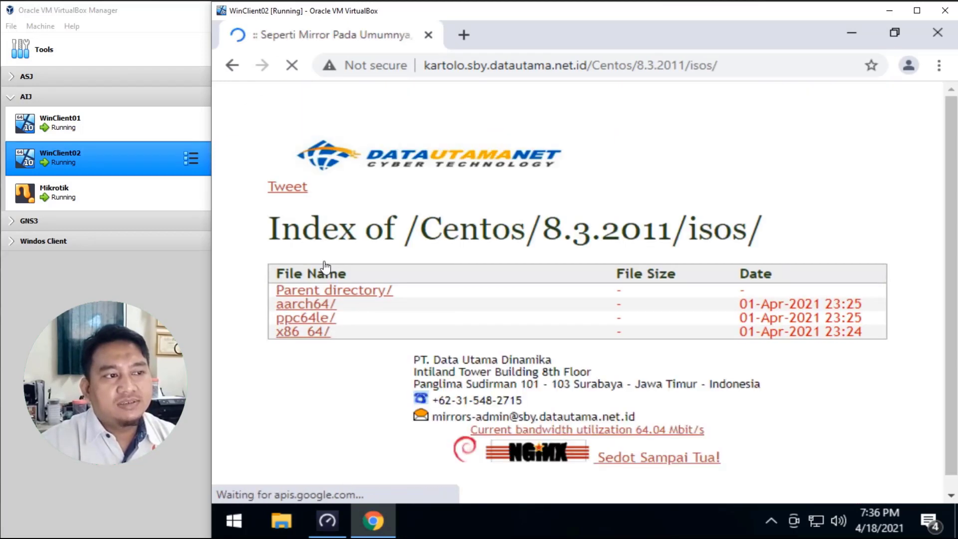
left_click(305, 350)
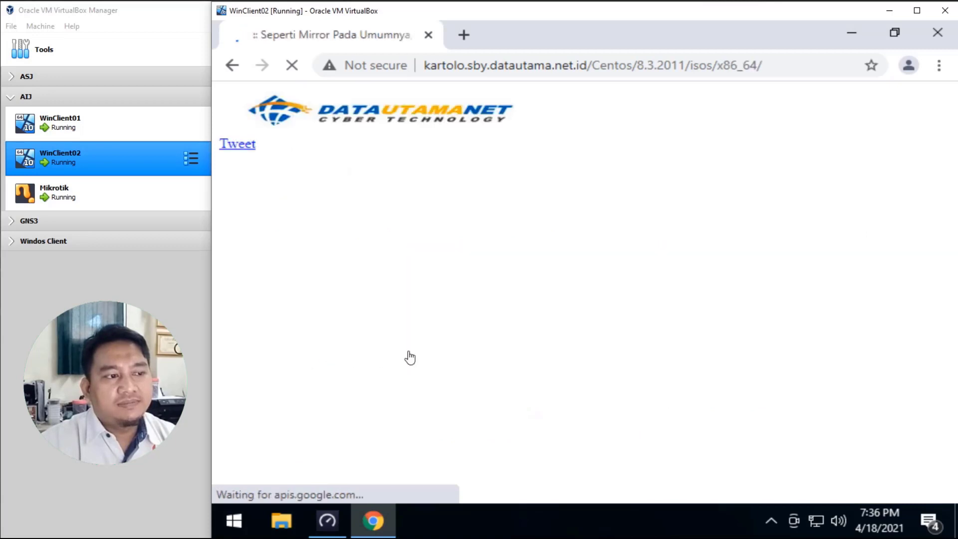
- Start downloading CentOS-8.3.2011-x86_64-dvd1.iso and check its transfer speed in the full downloads list
scroll(495, 336, "down", 3)
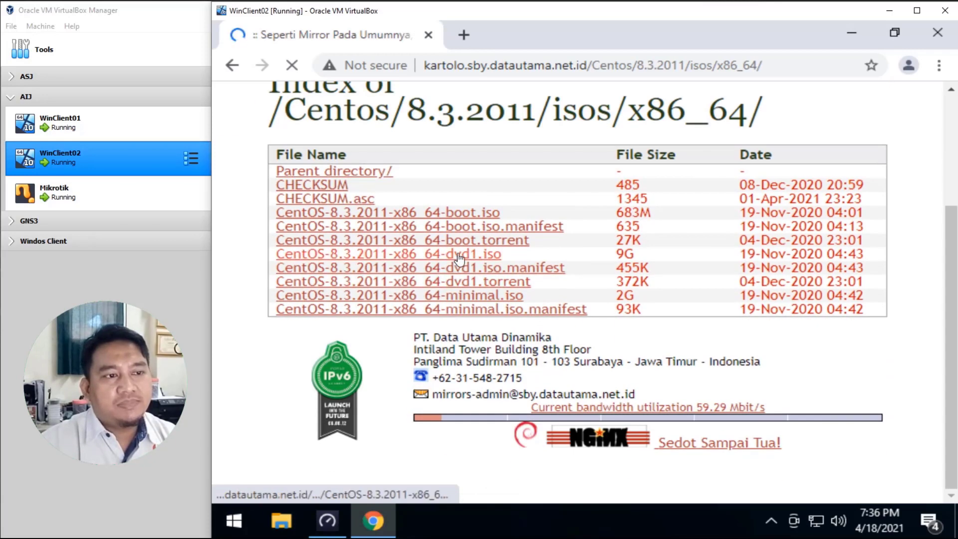
left_click(459, 258)
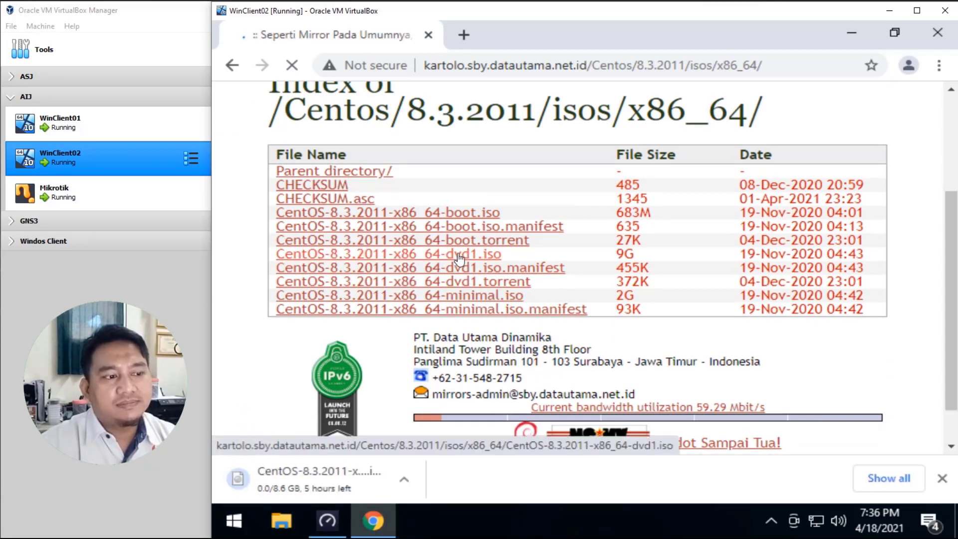
left_click(883, 478)
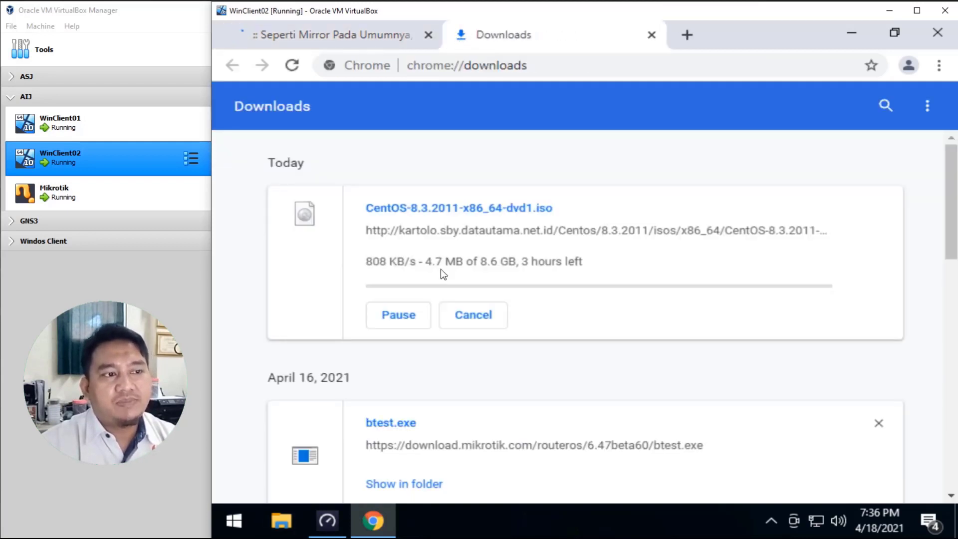
double_click(392, 263)
left_click_drag(404, 263, 414, 264)
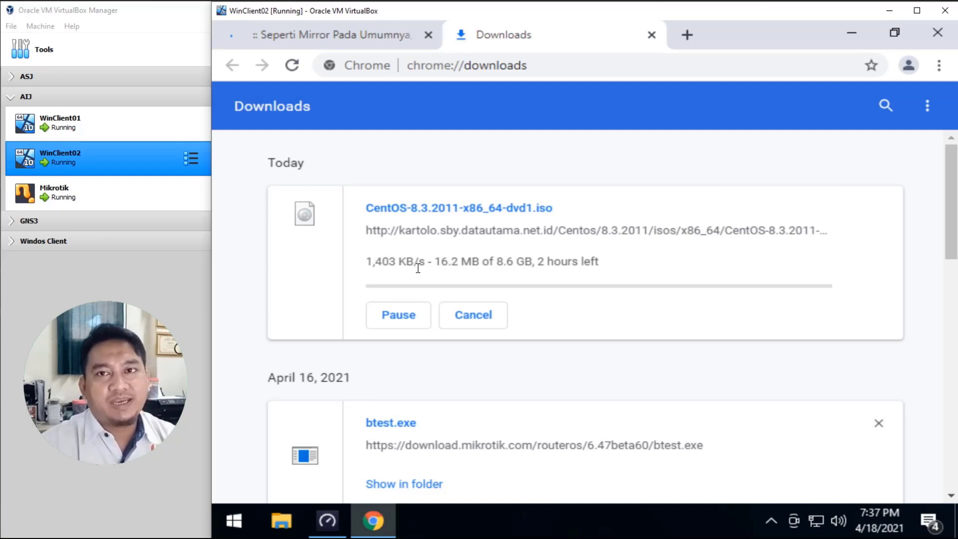
- Return to WinBox on WinClient01, inspect the Down-kartolo queue's traffic graphs, and open the Client-02 queue in its place
double_click(73, 124)
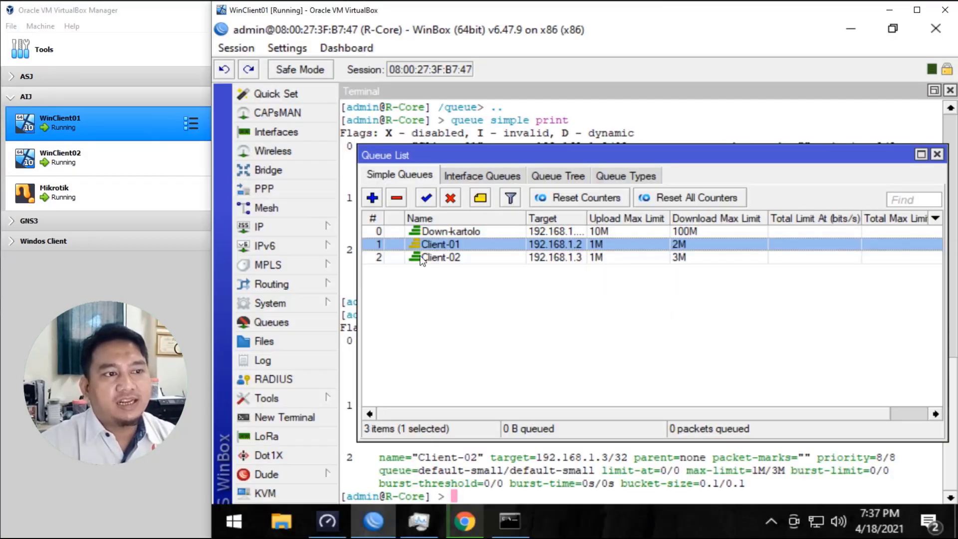
double_click(486, 235)
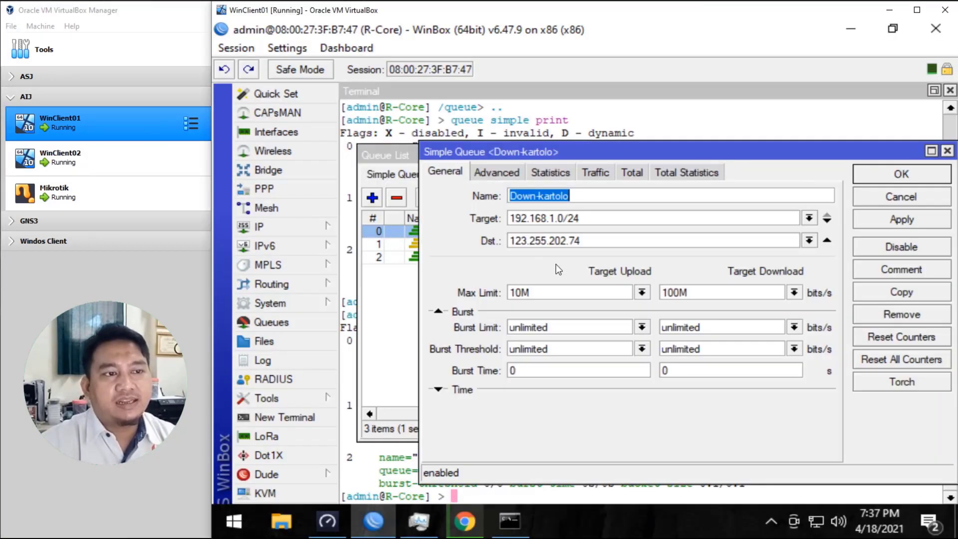
left_click(594, 173)
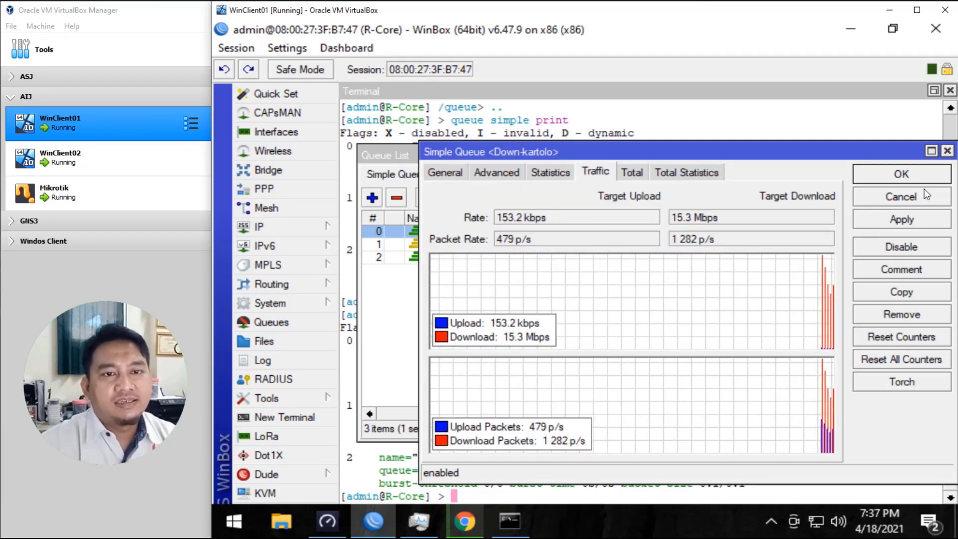
left_click(947, 151)
double_click(475, 259)
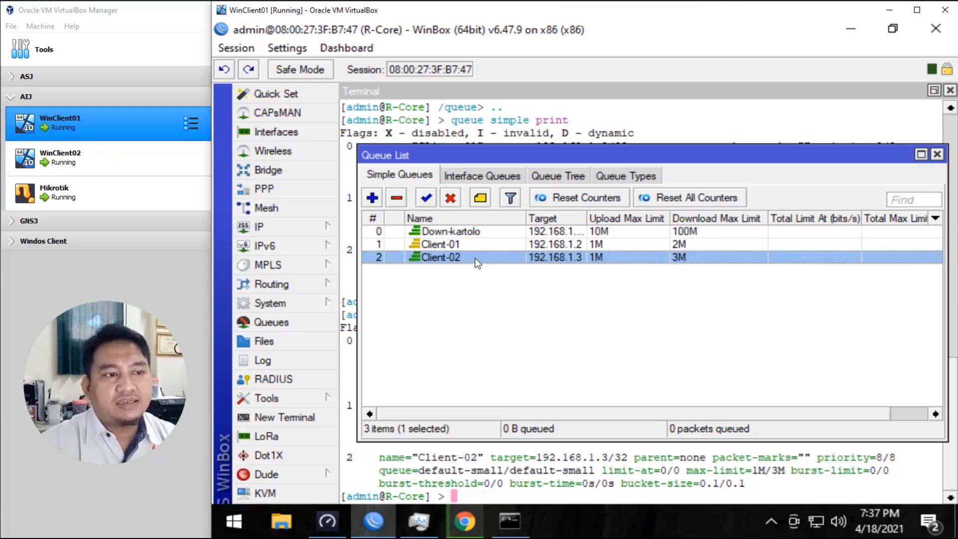